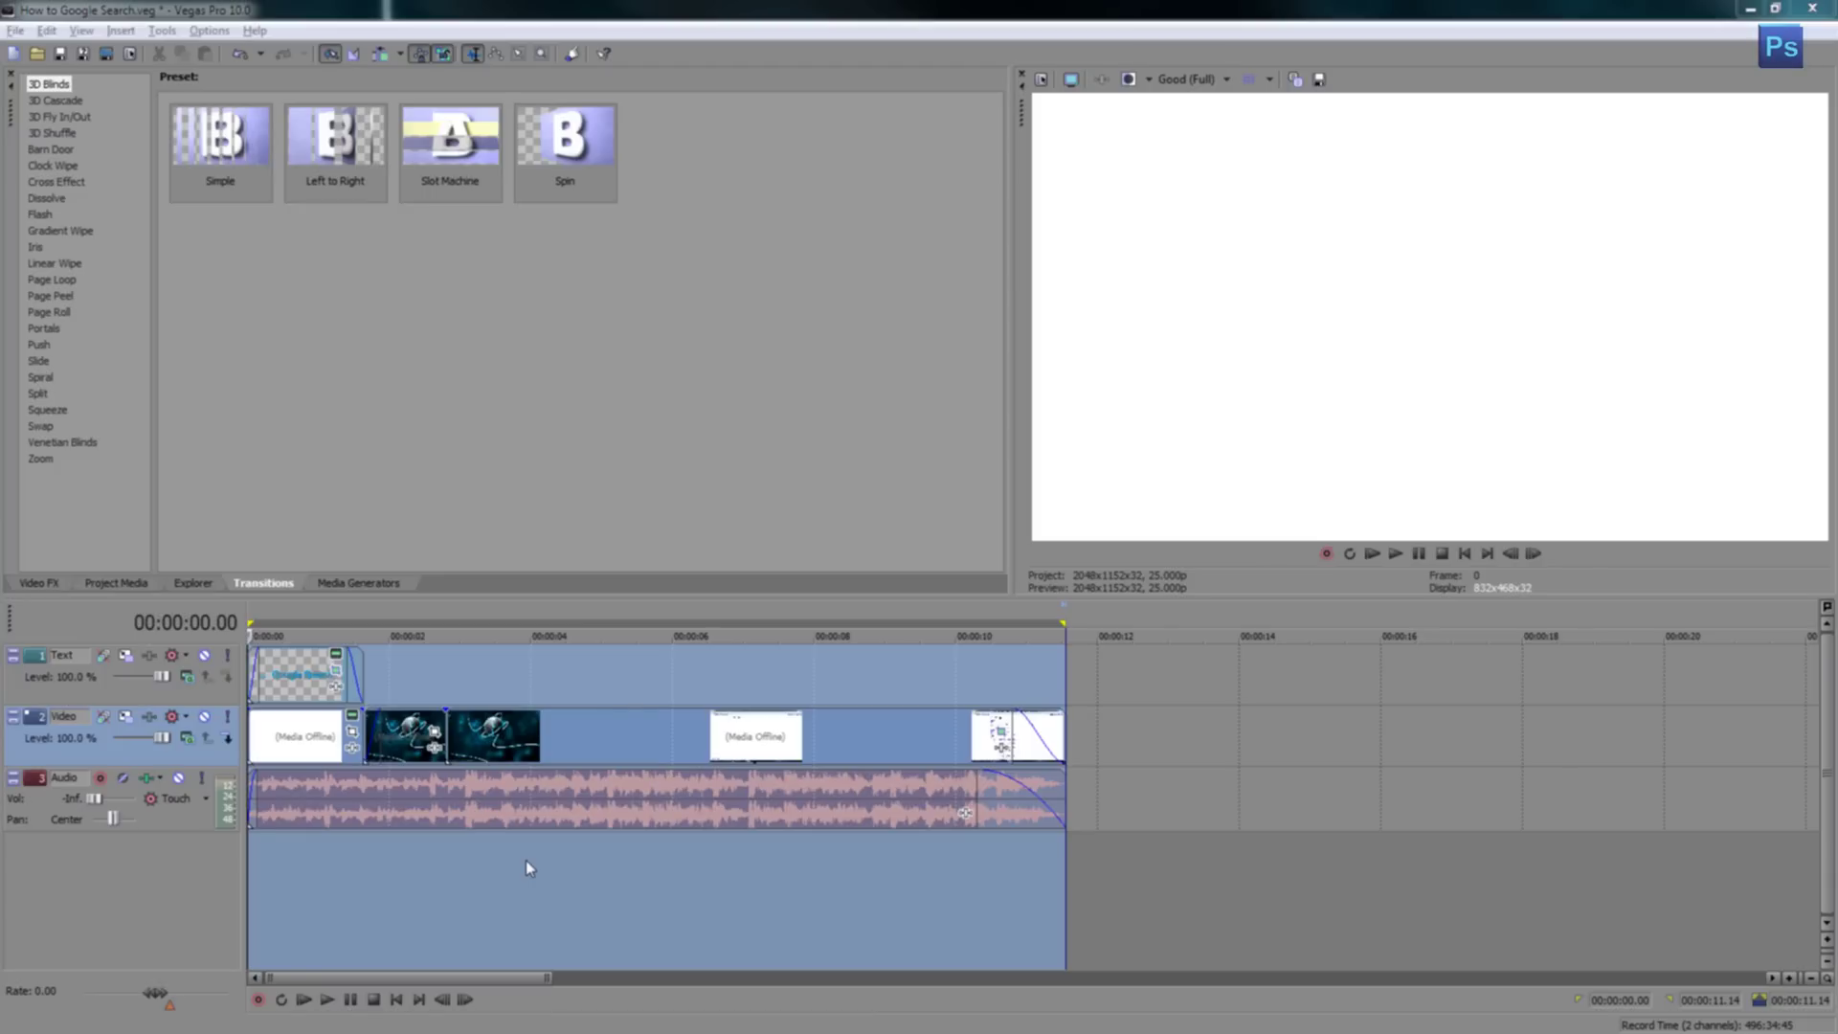
Step: Insert a new video track and place Logo Watermark.png from the desktop at its start
{"action": "left_click", "coordinate": [306, 855]}
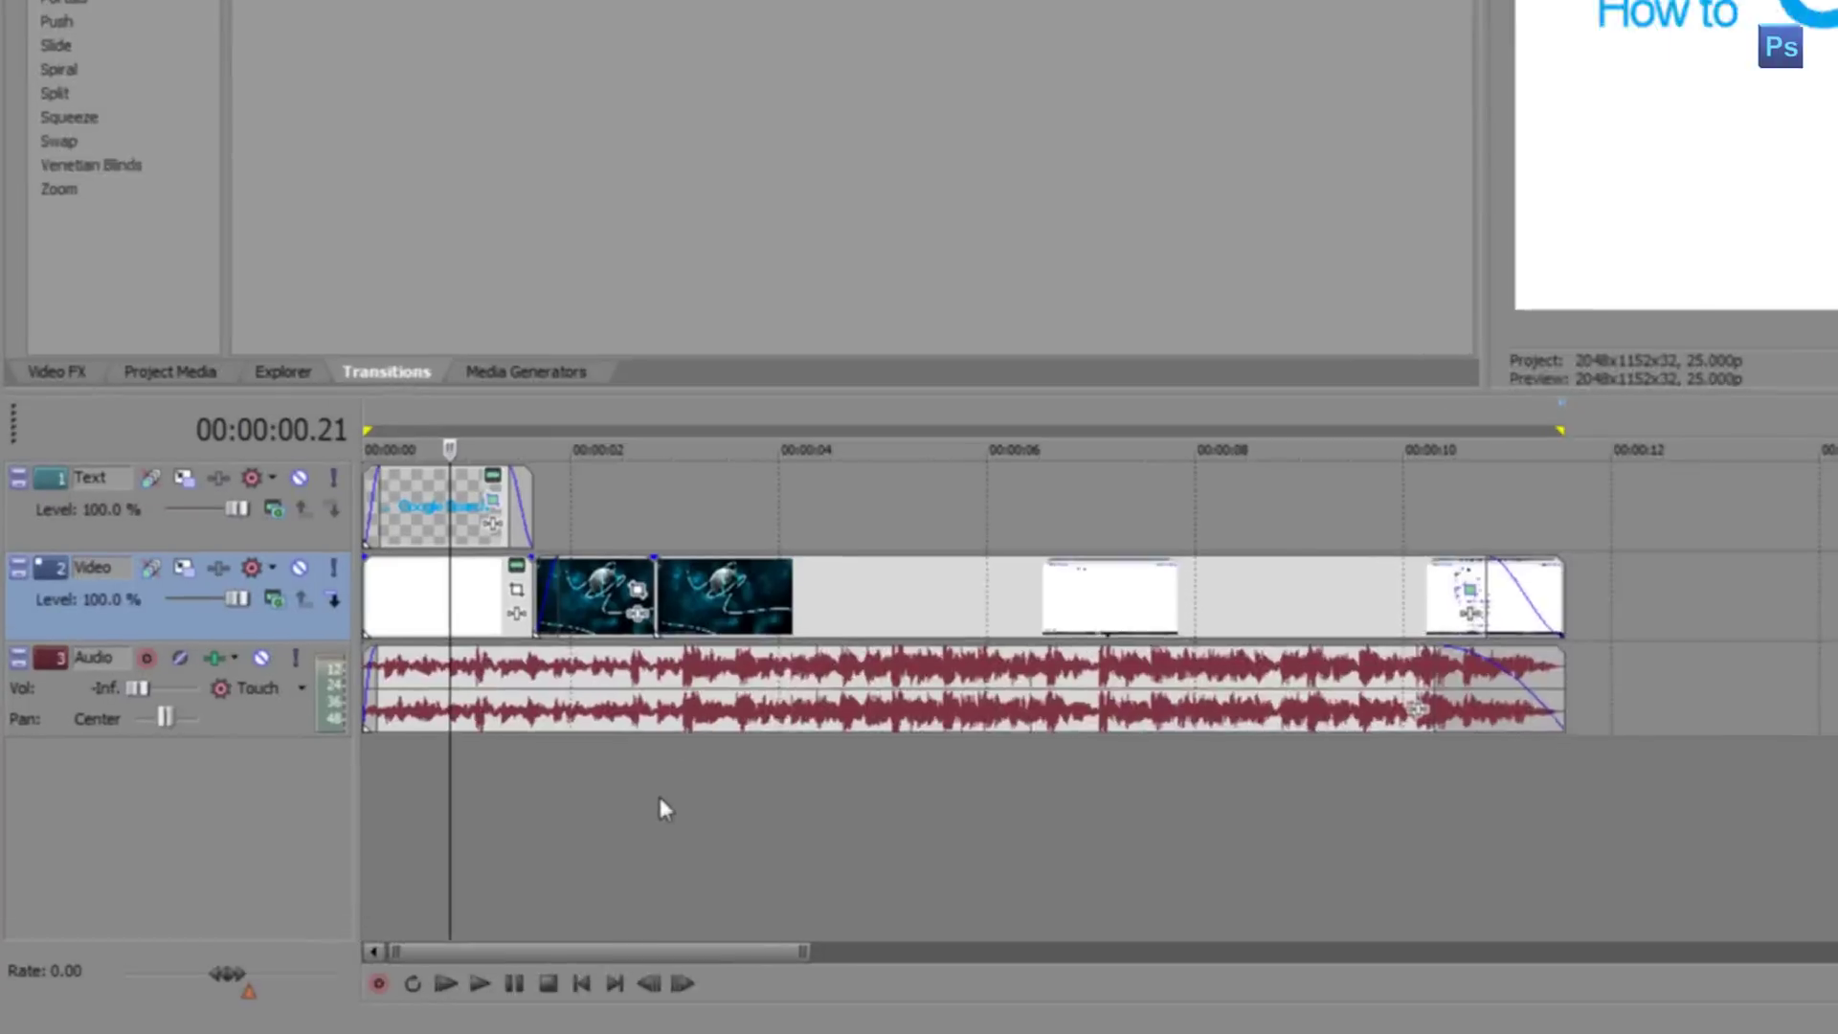
{"action": "right_click", "coordinate": [450, 873]}
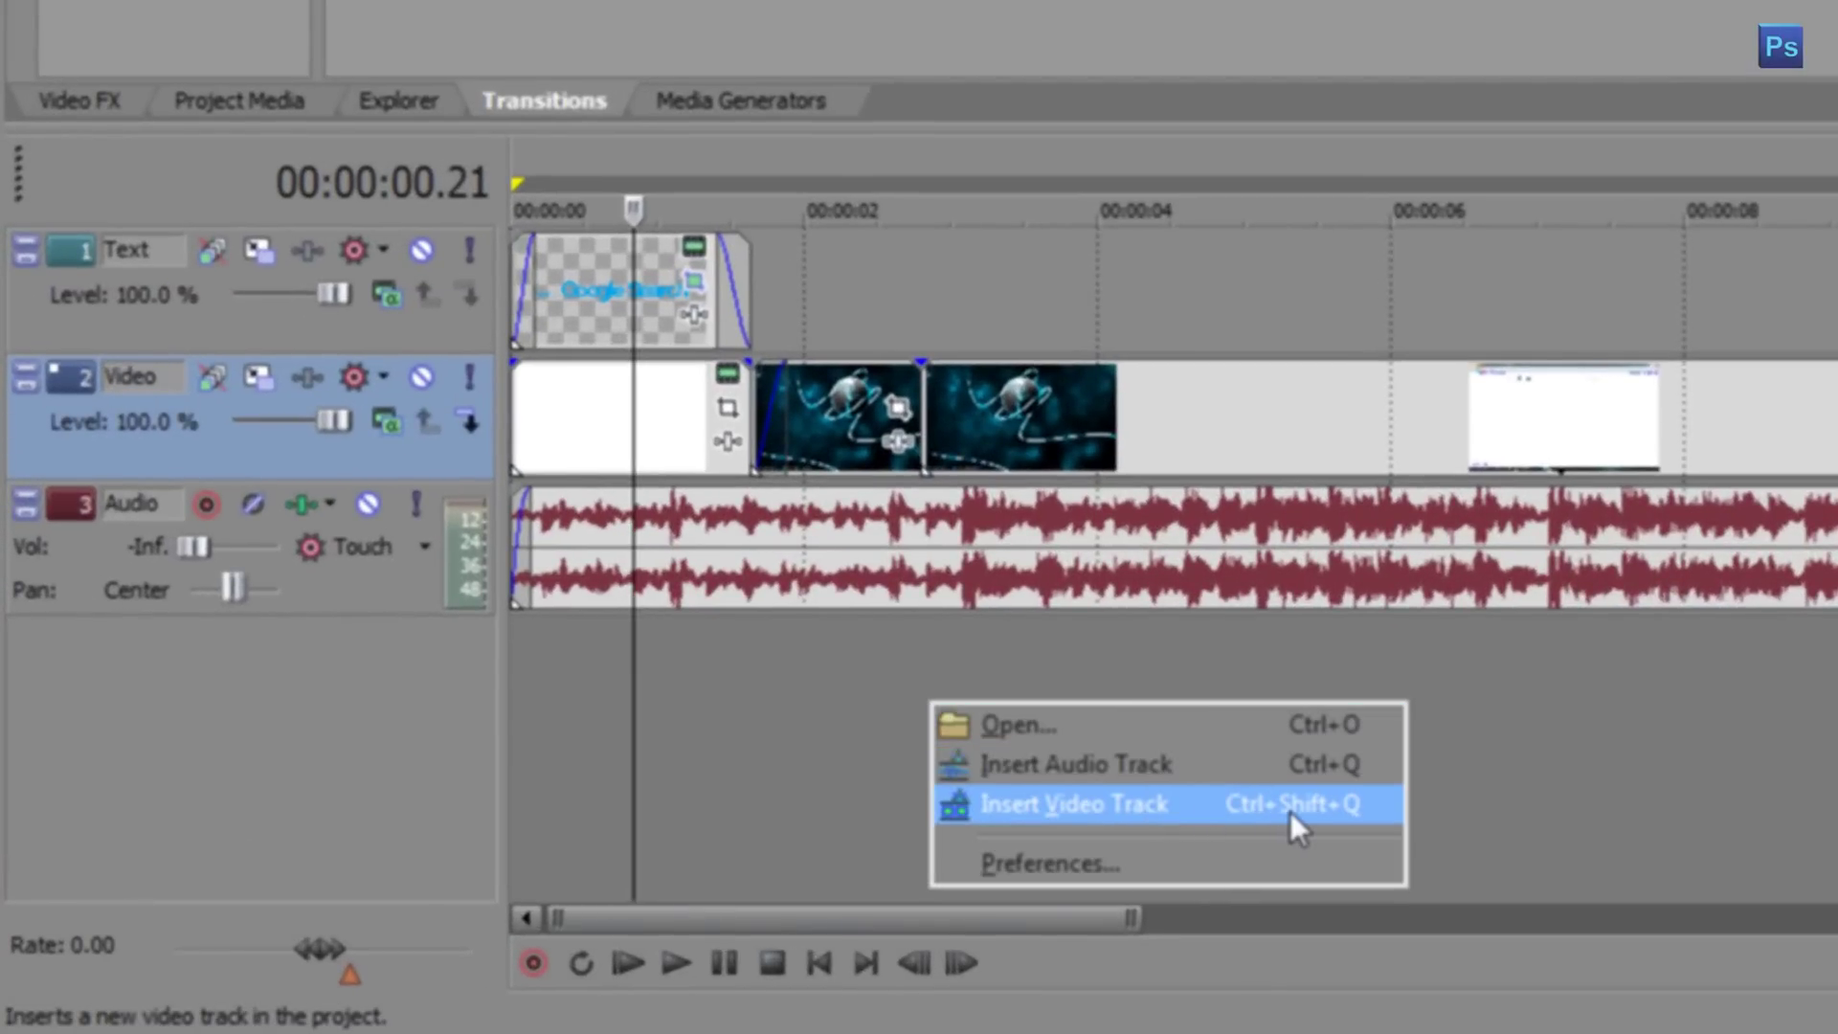
{"action": "left_click", "coordinate": [1354, 807]}
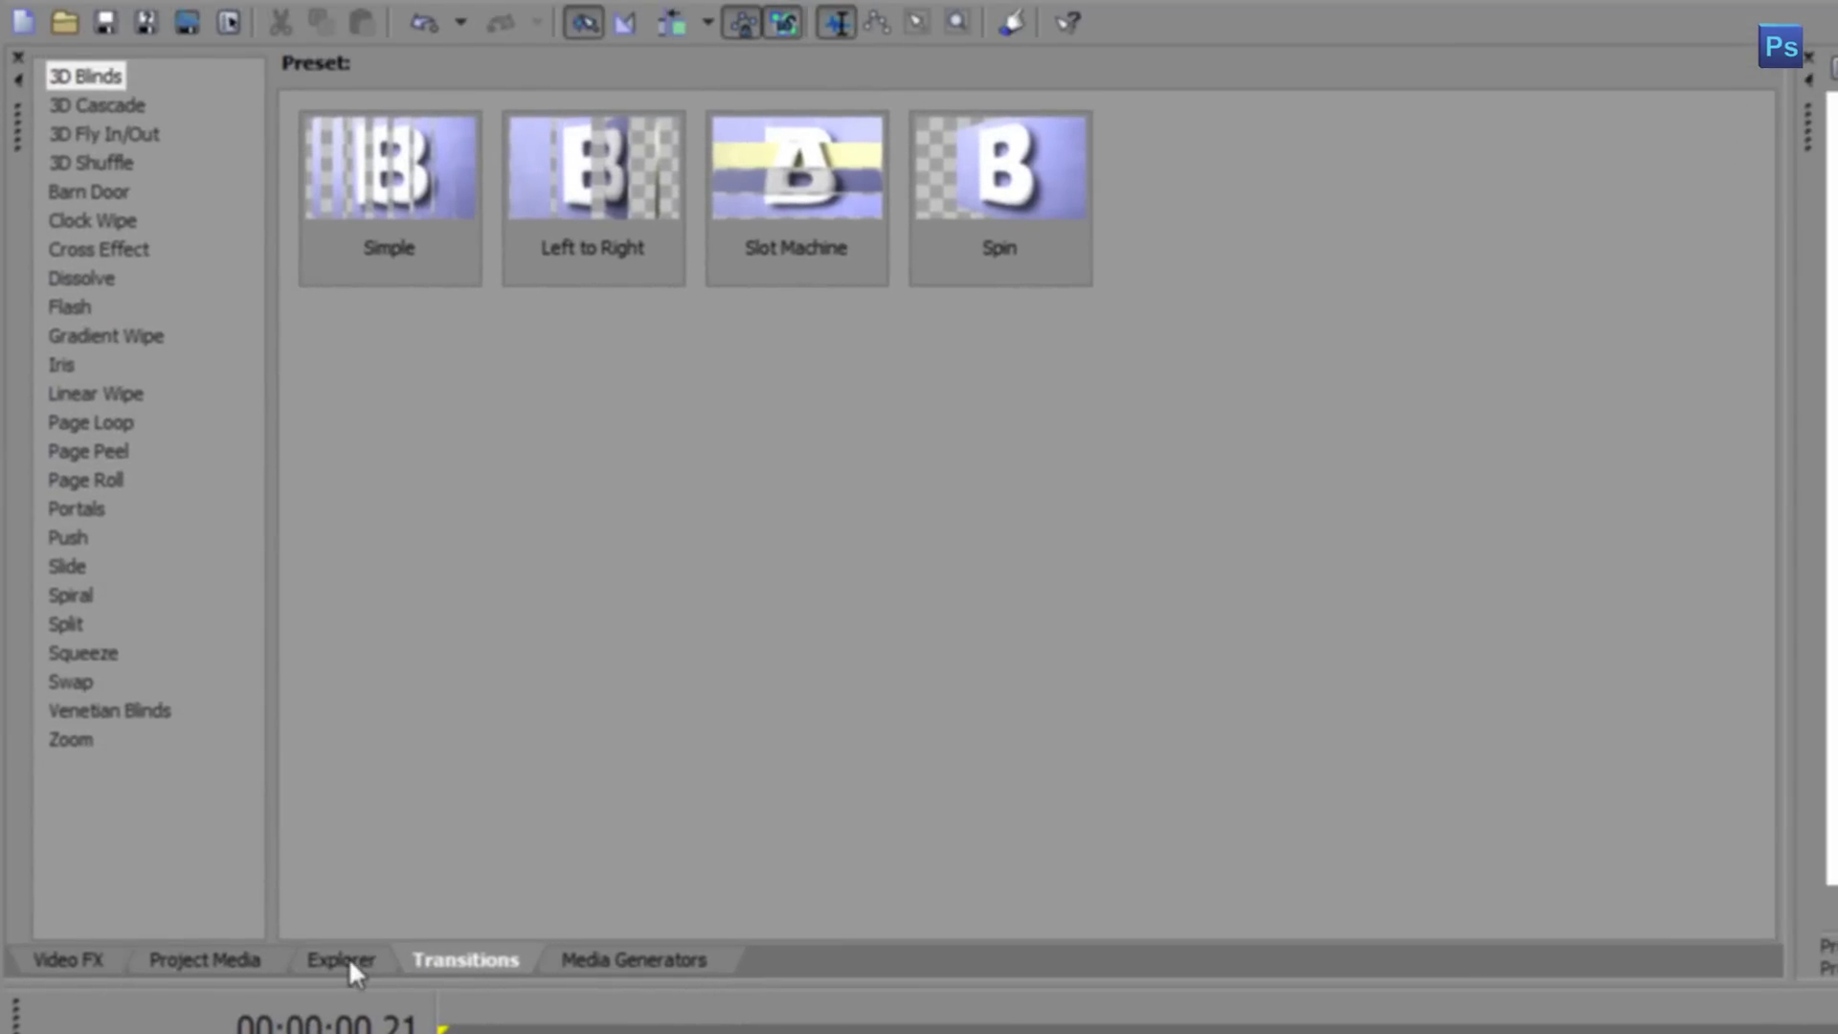
{"action": "left_click", "coordinate": [348, 959]}
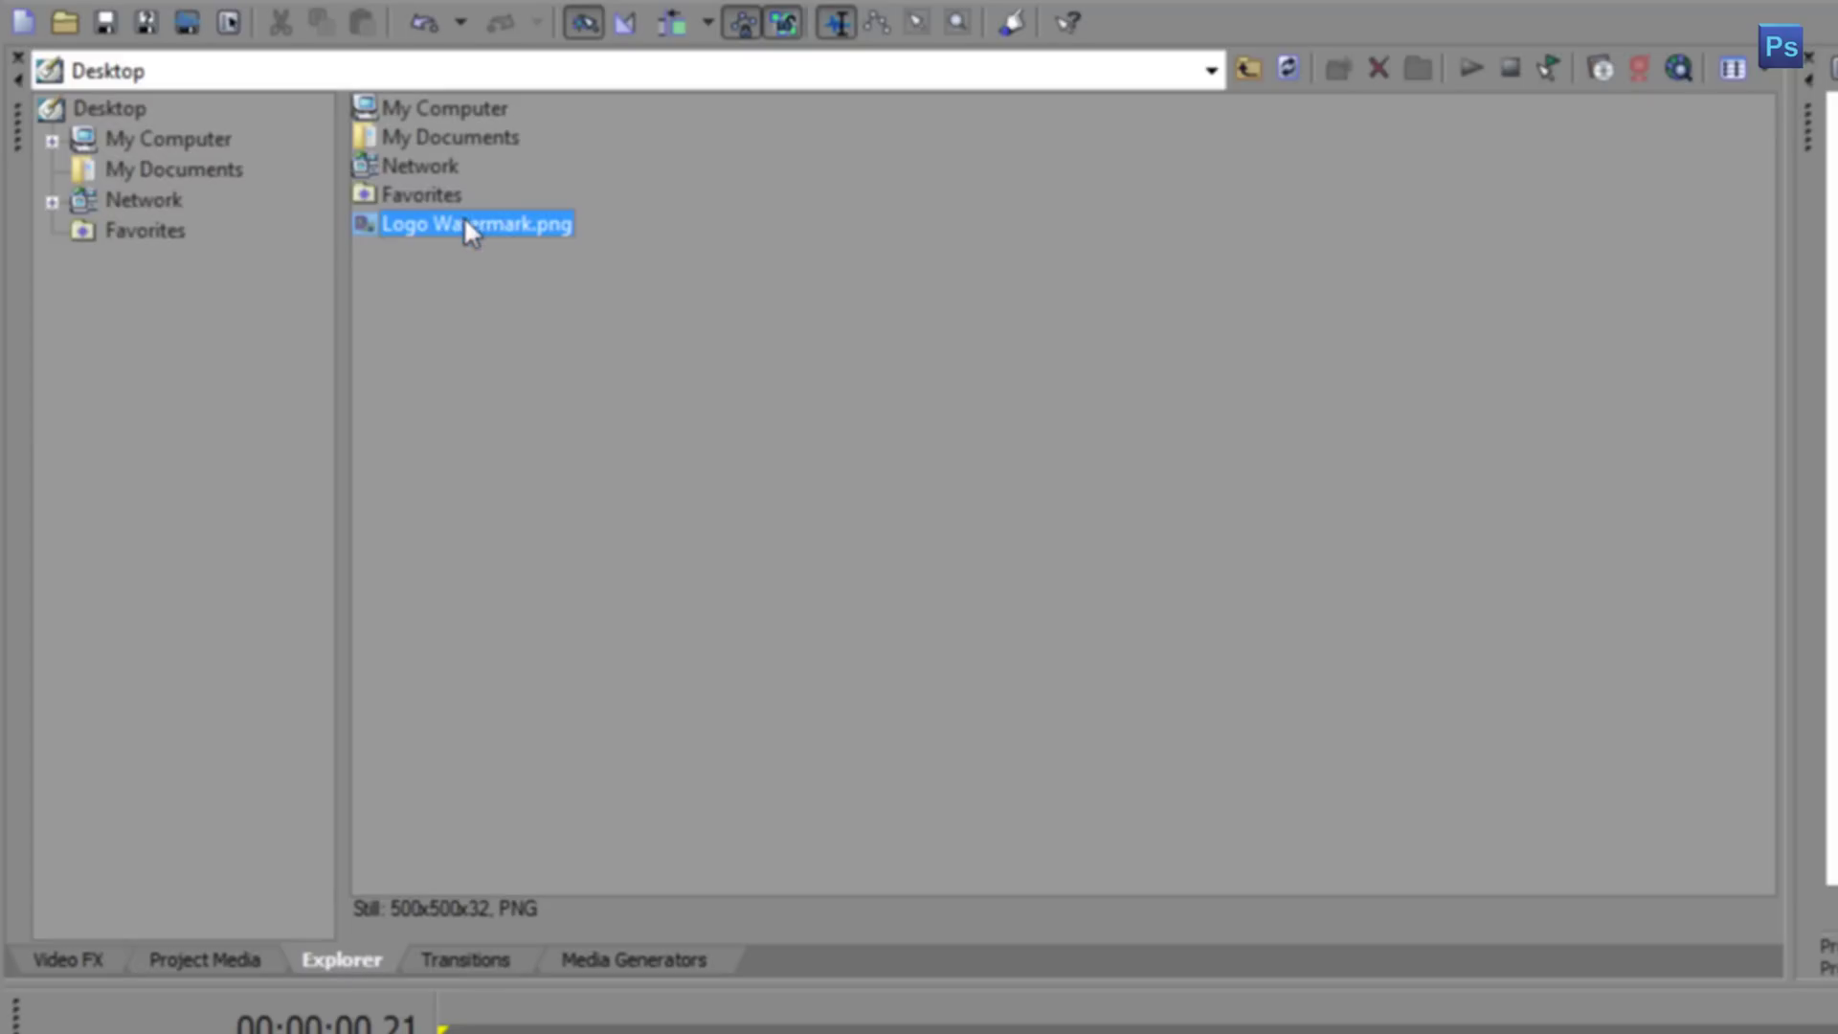
{"action": "left_click_drag", "start_coordinate": [444, 222], "coordinate": [446, 612]}
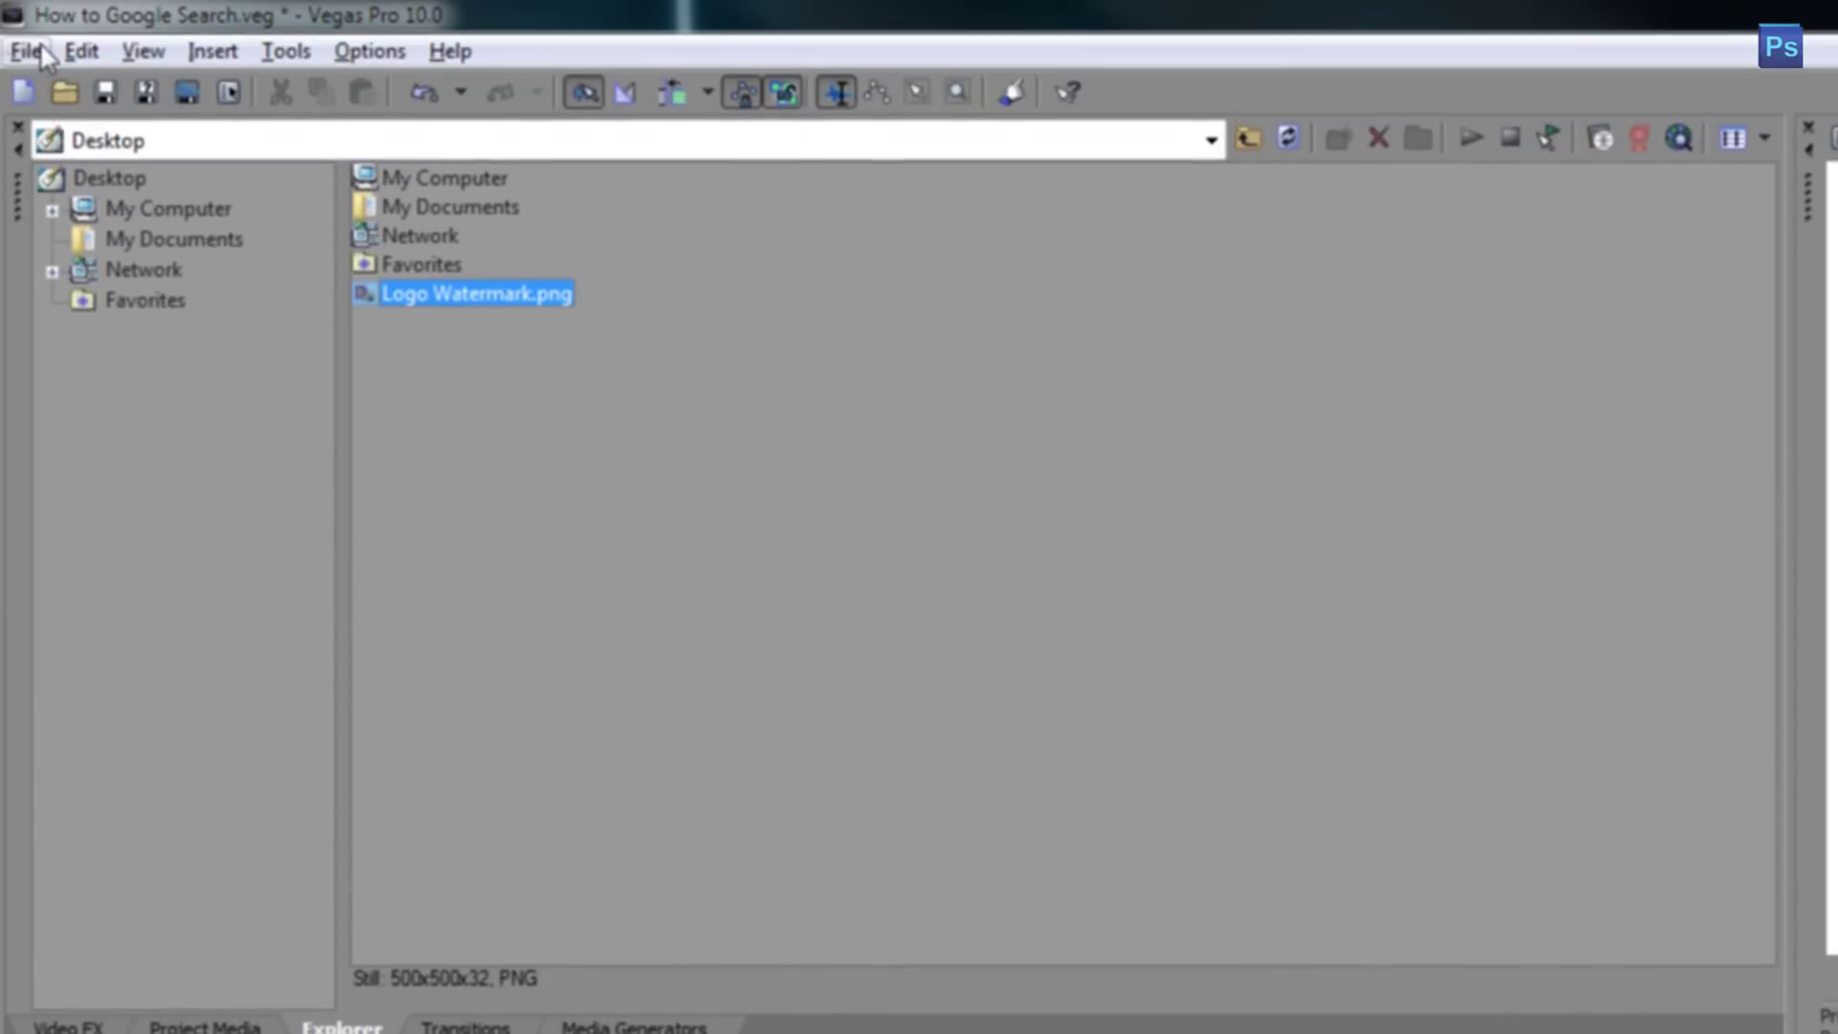
Step: Open the media import dialog and dismiss it without importing a file
{"action": "left_click", "coordinate": [38, 48]}
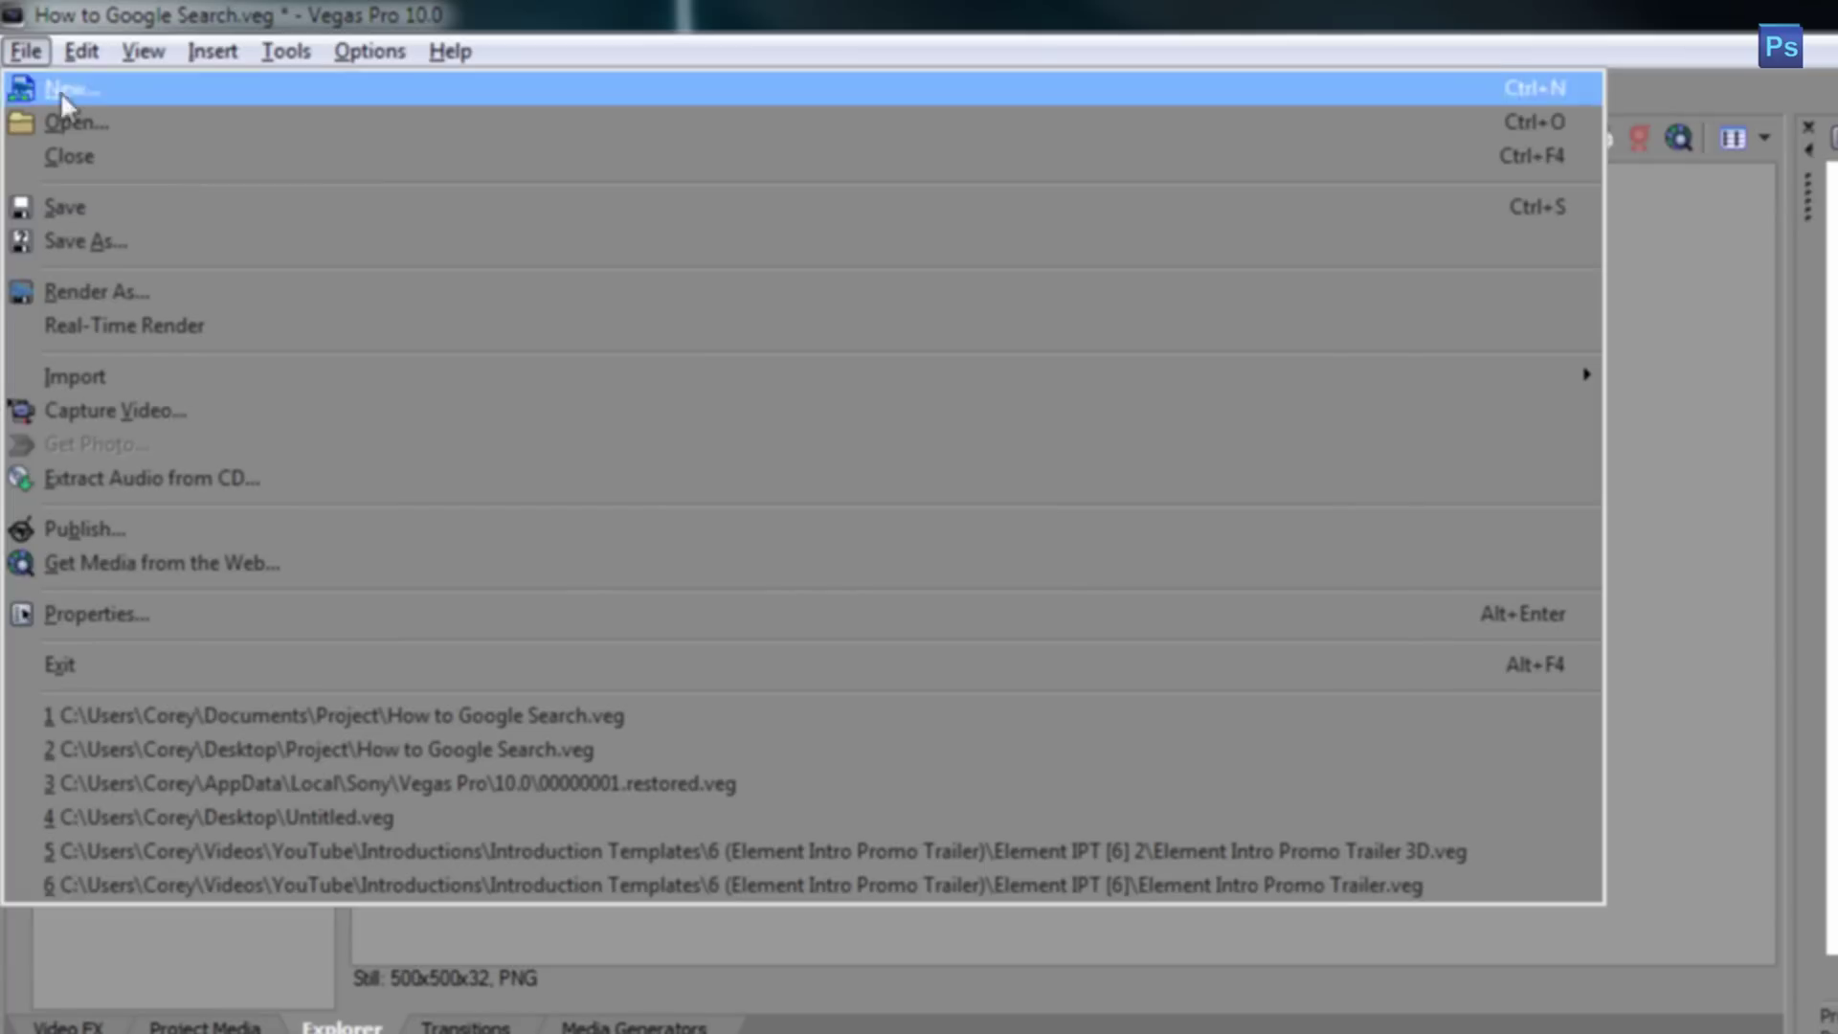
{"action": "mouse_move", "coordinate": [797, 393]}
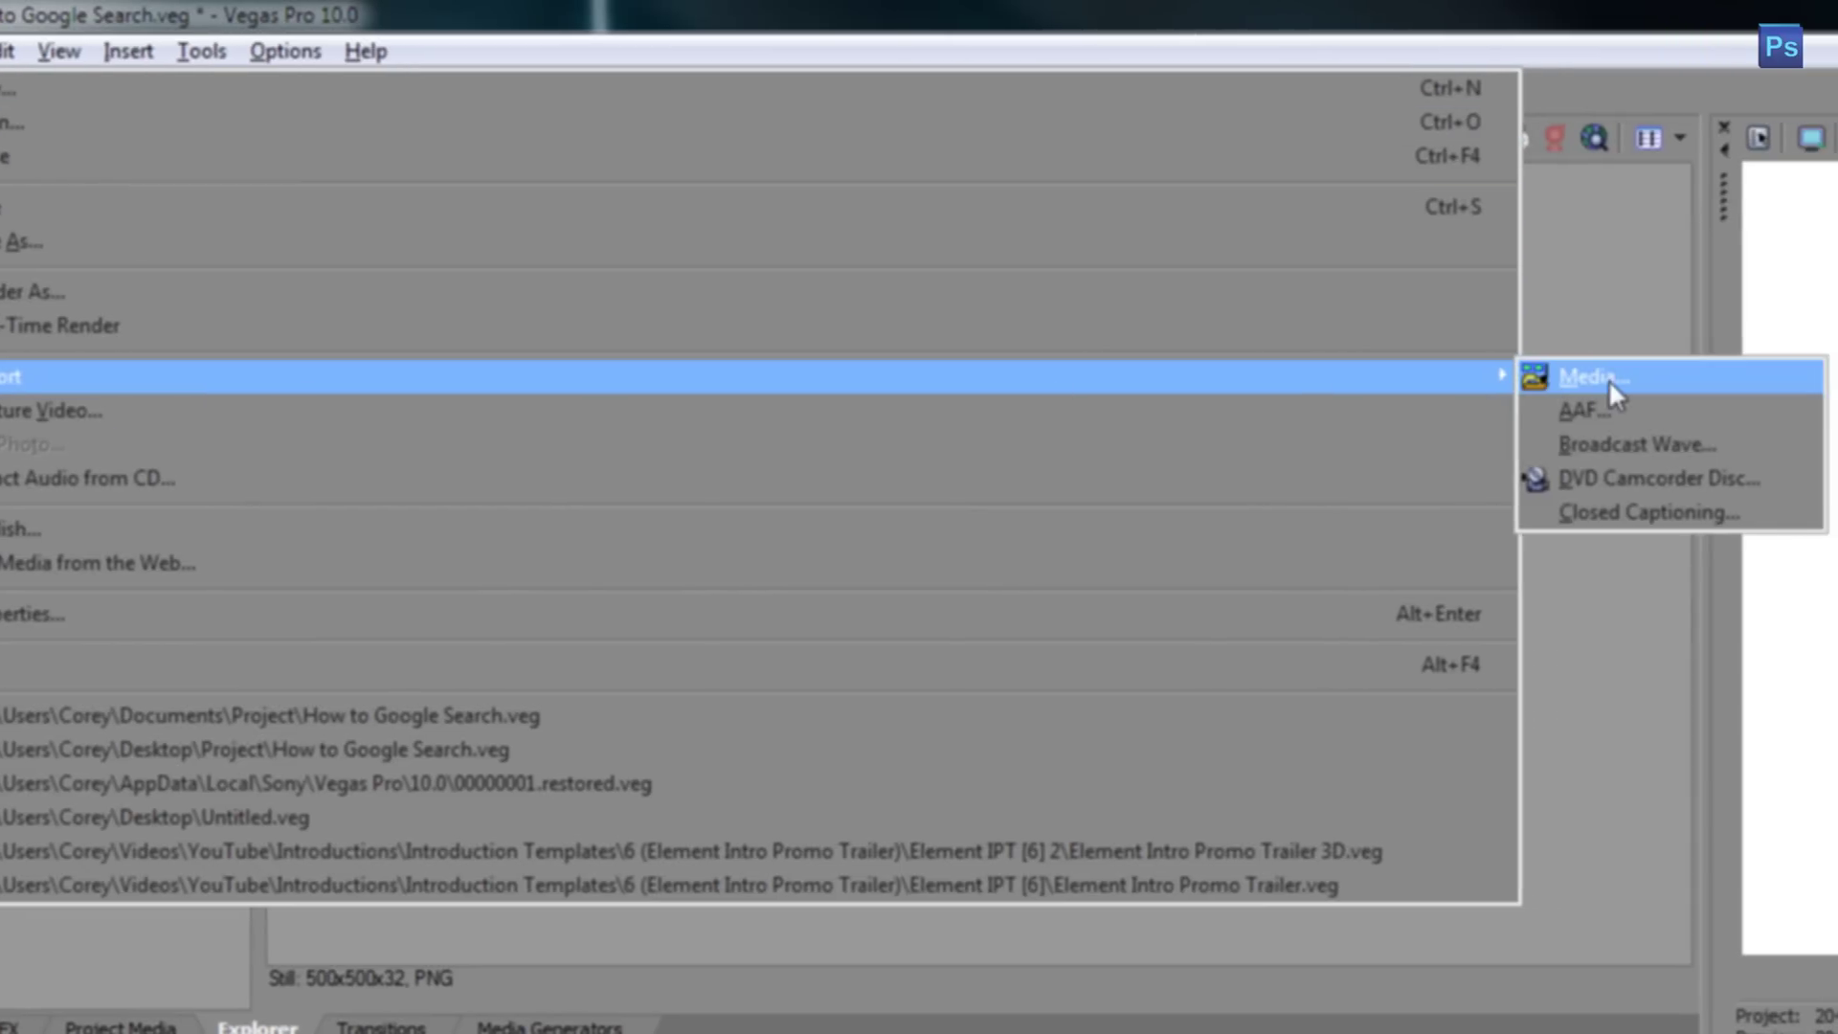
{"action": "left_click", "coordinate": [1580, 379]}
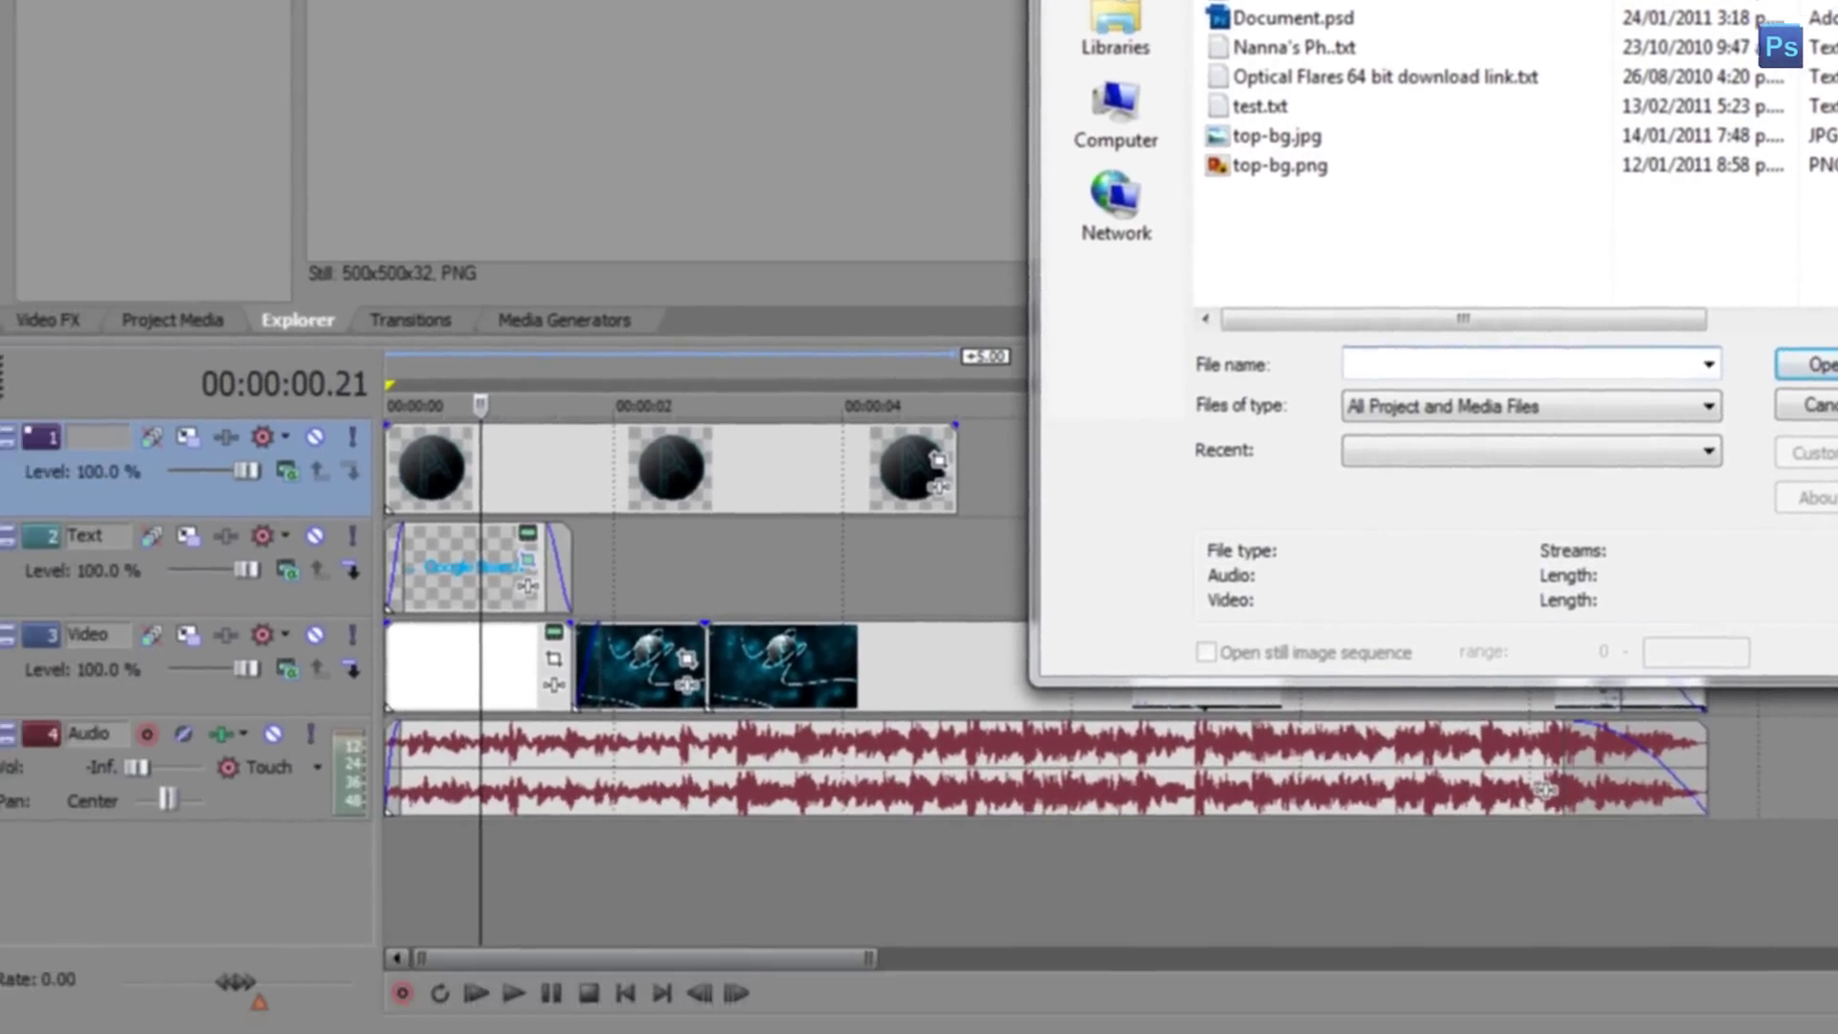
{"action": "left_click", "coordinate": [1468, 34]}
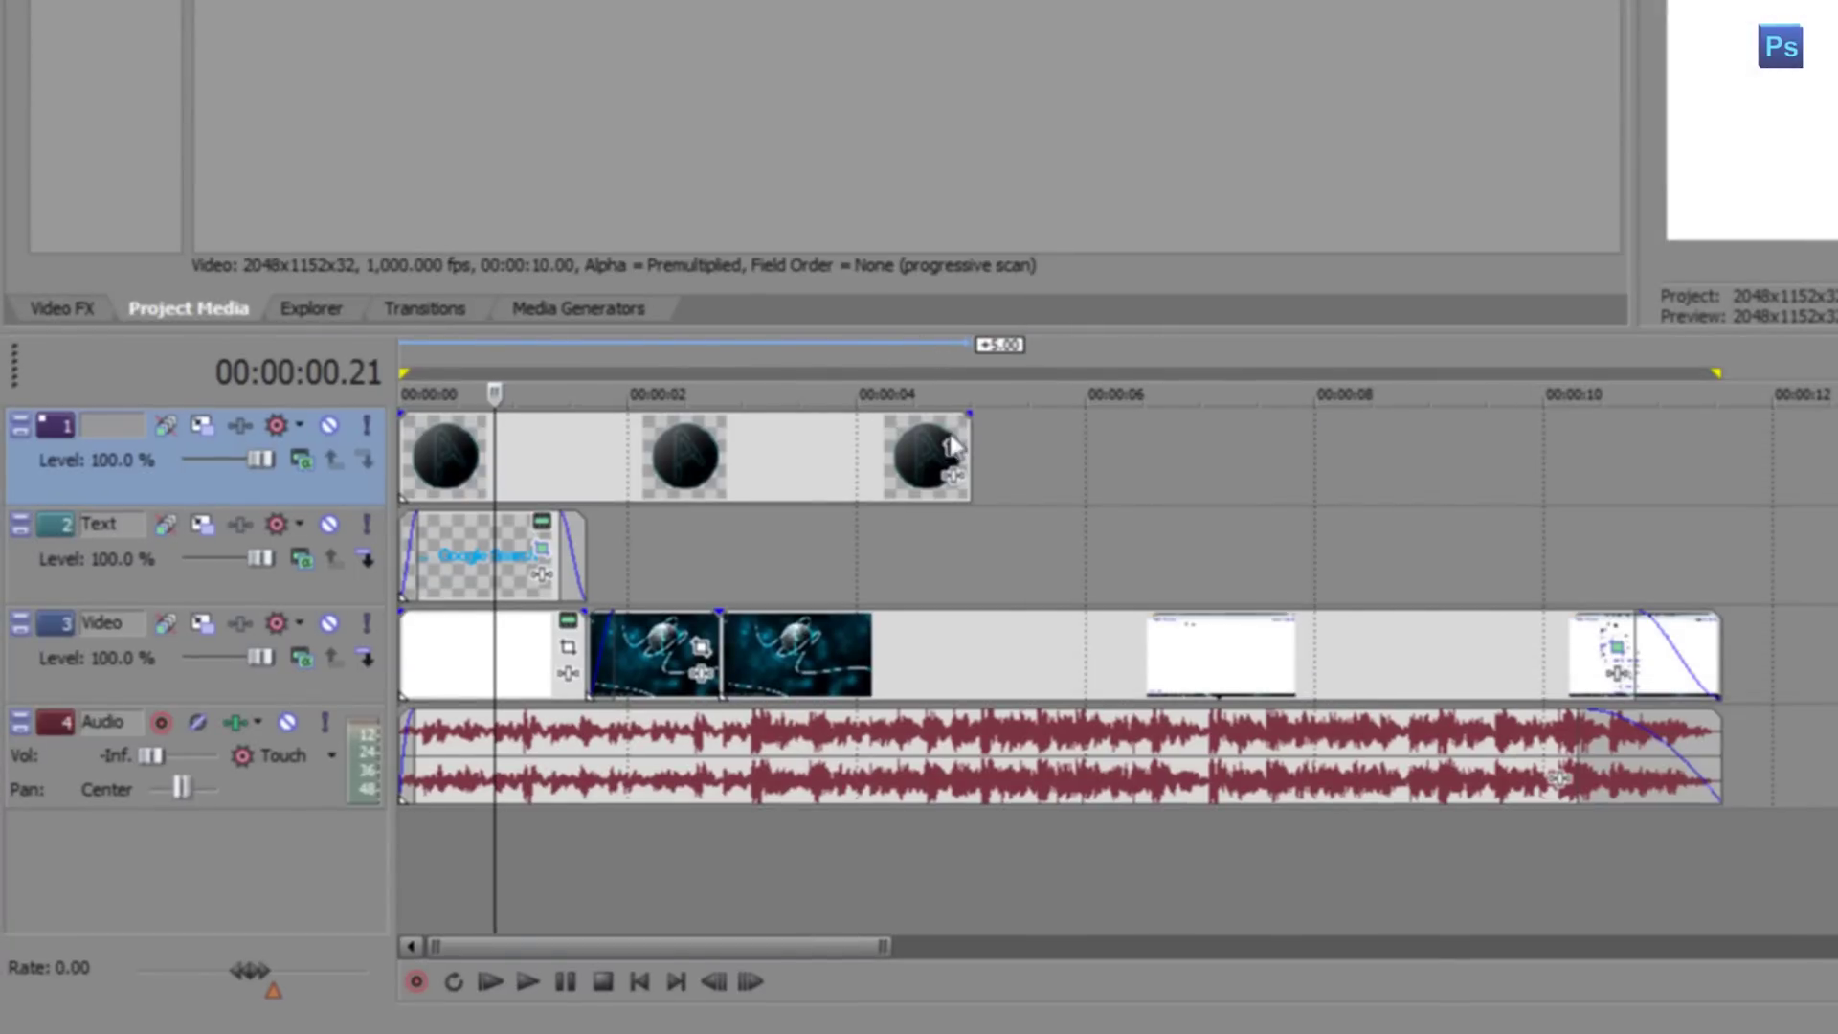
Step: Extend the logo watermark clip on the first track to the end of the video and audio clips
{"action": "left_click_drag", "start_coordinate": [960, 450], "coordinate": [1708, 457]}
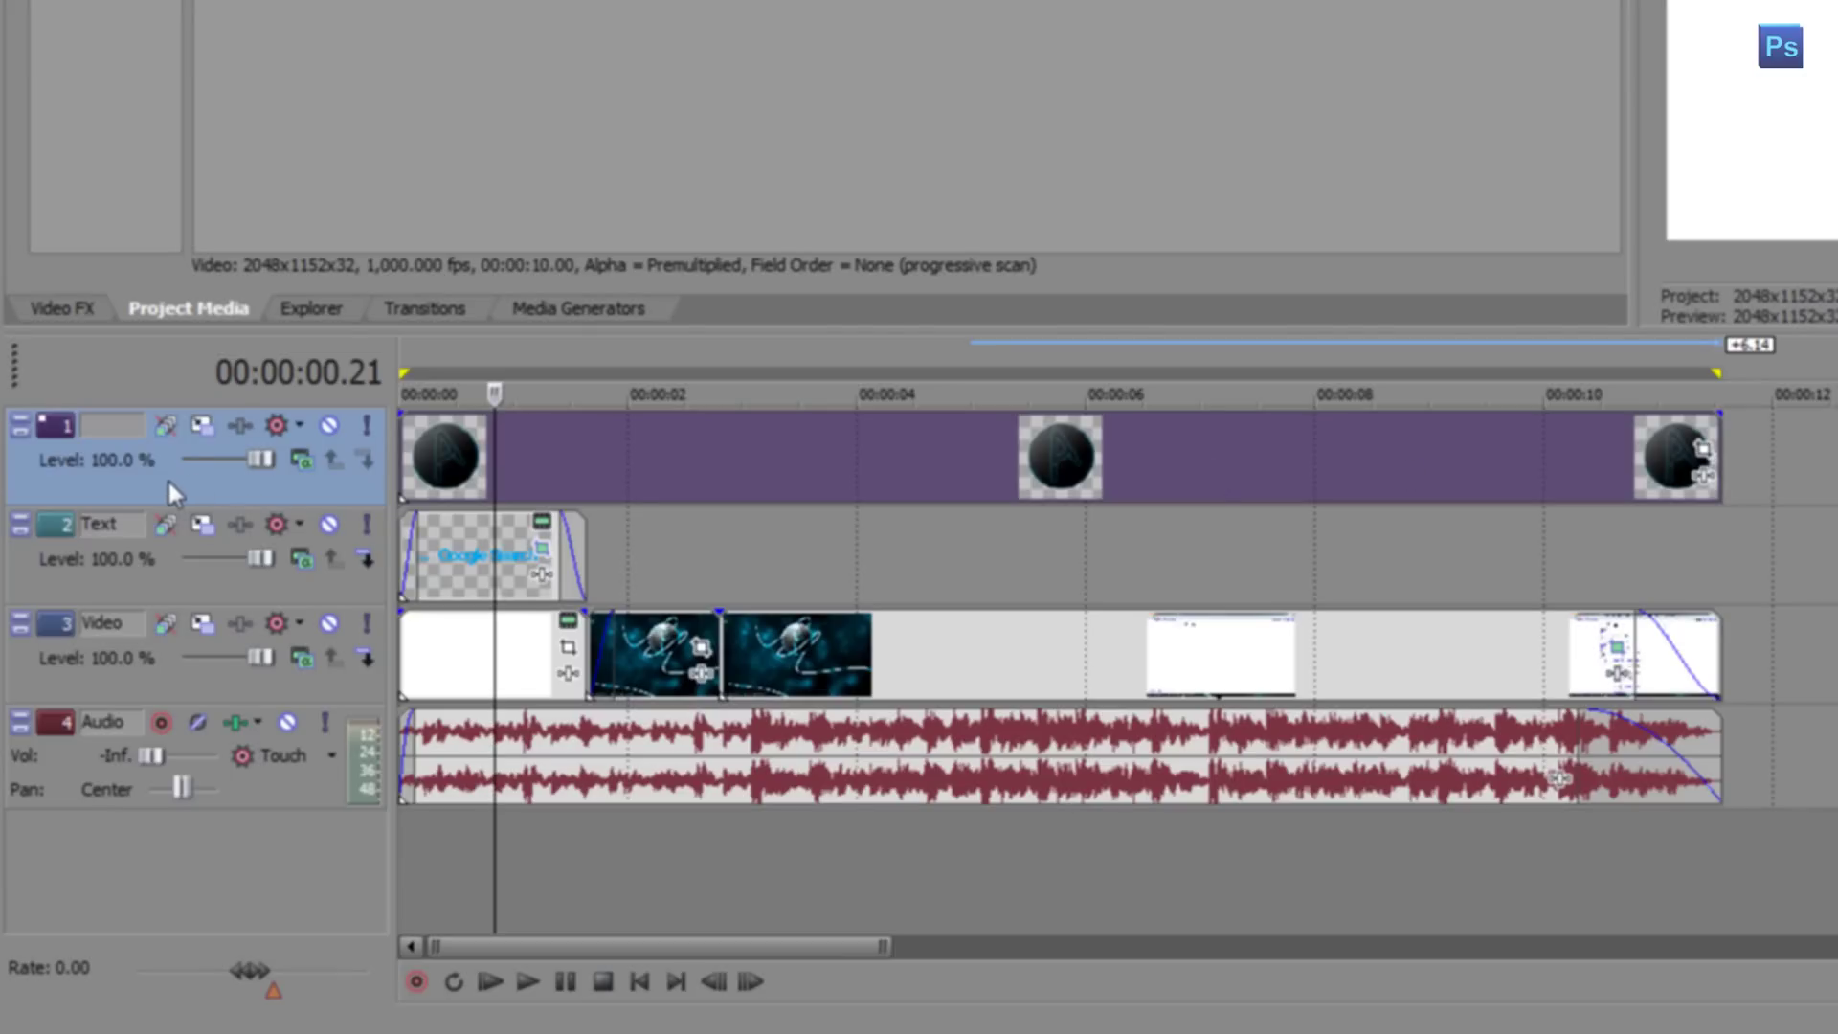
Step: Try the logo track below the Text and Video tracks, and return it to the top of the track order
{"action": "left_click_drag", "start_coordinate": [169, 483], "coordinate": [201, 570]}
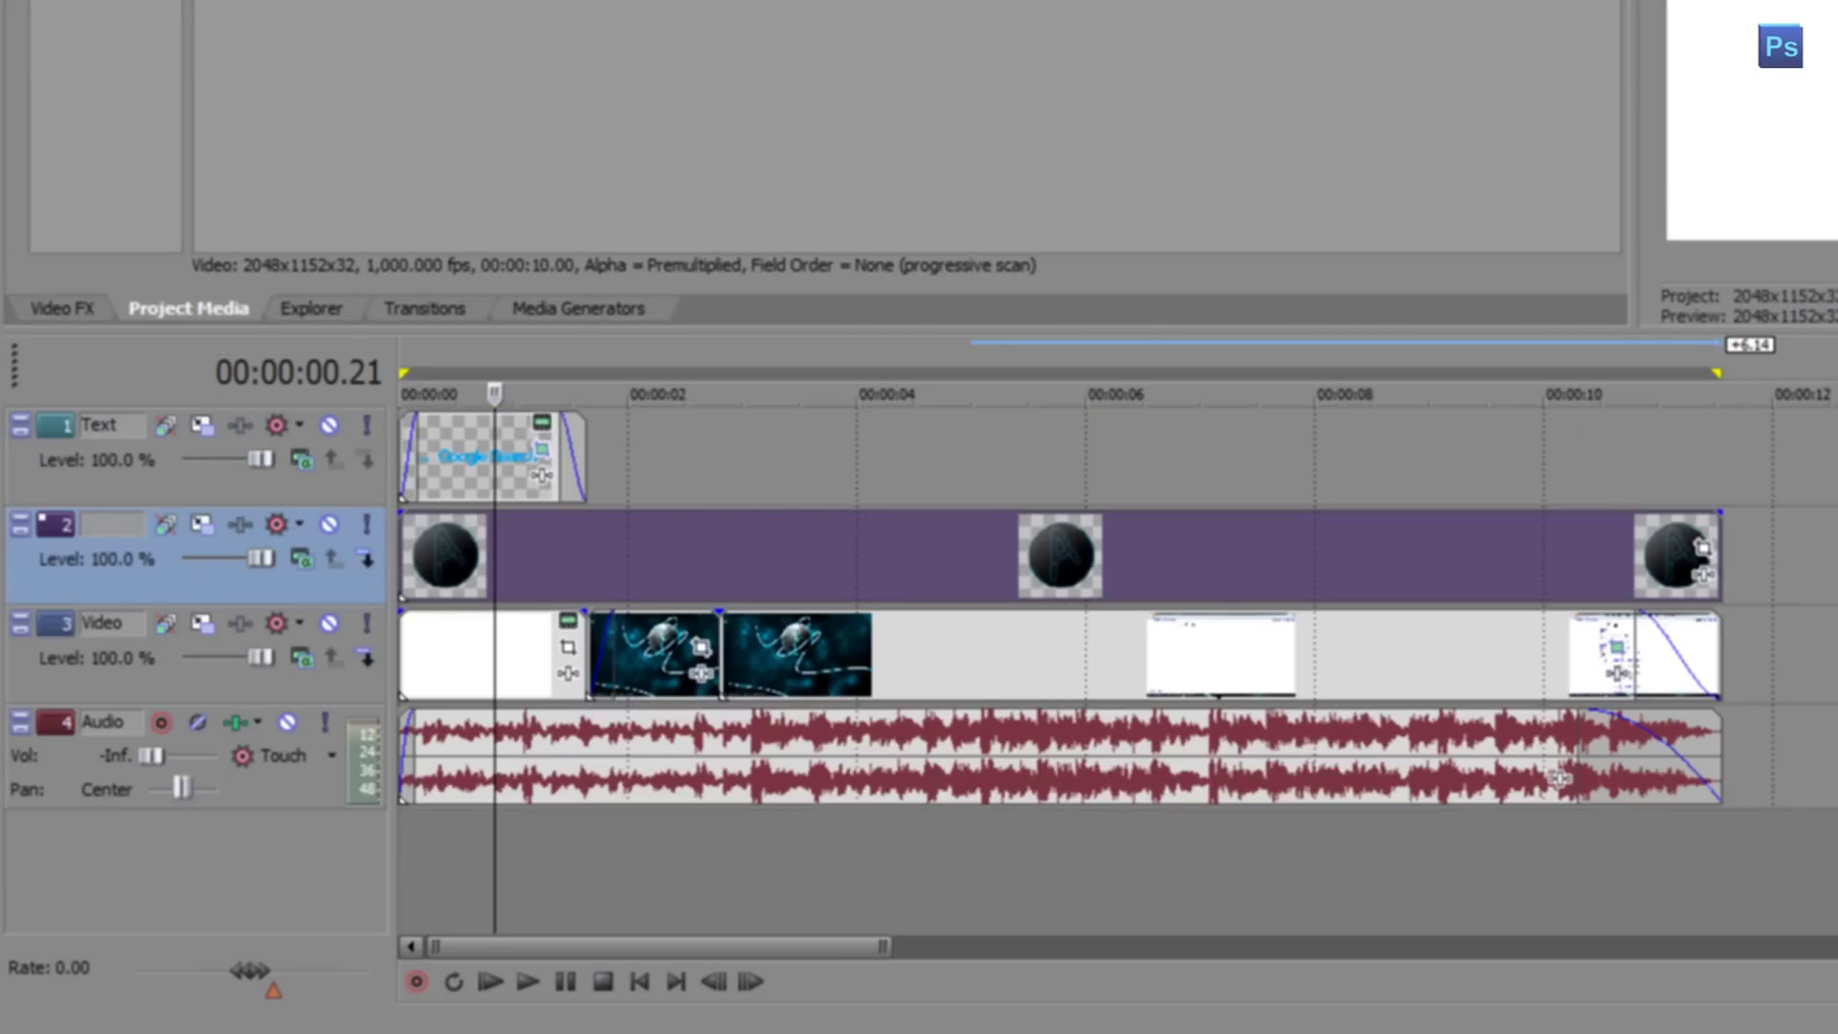
{"action": "left_click_drag", "start_coordinate": [175, 590], "coordinate": [163, 670]}
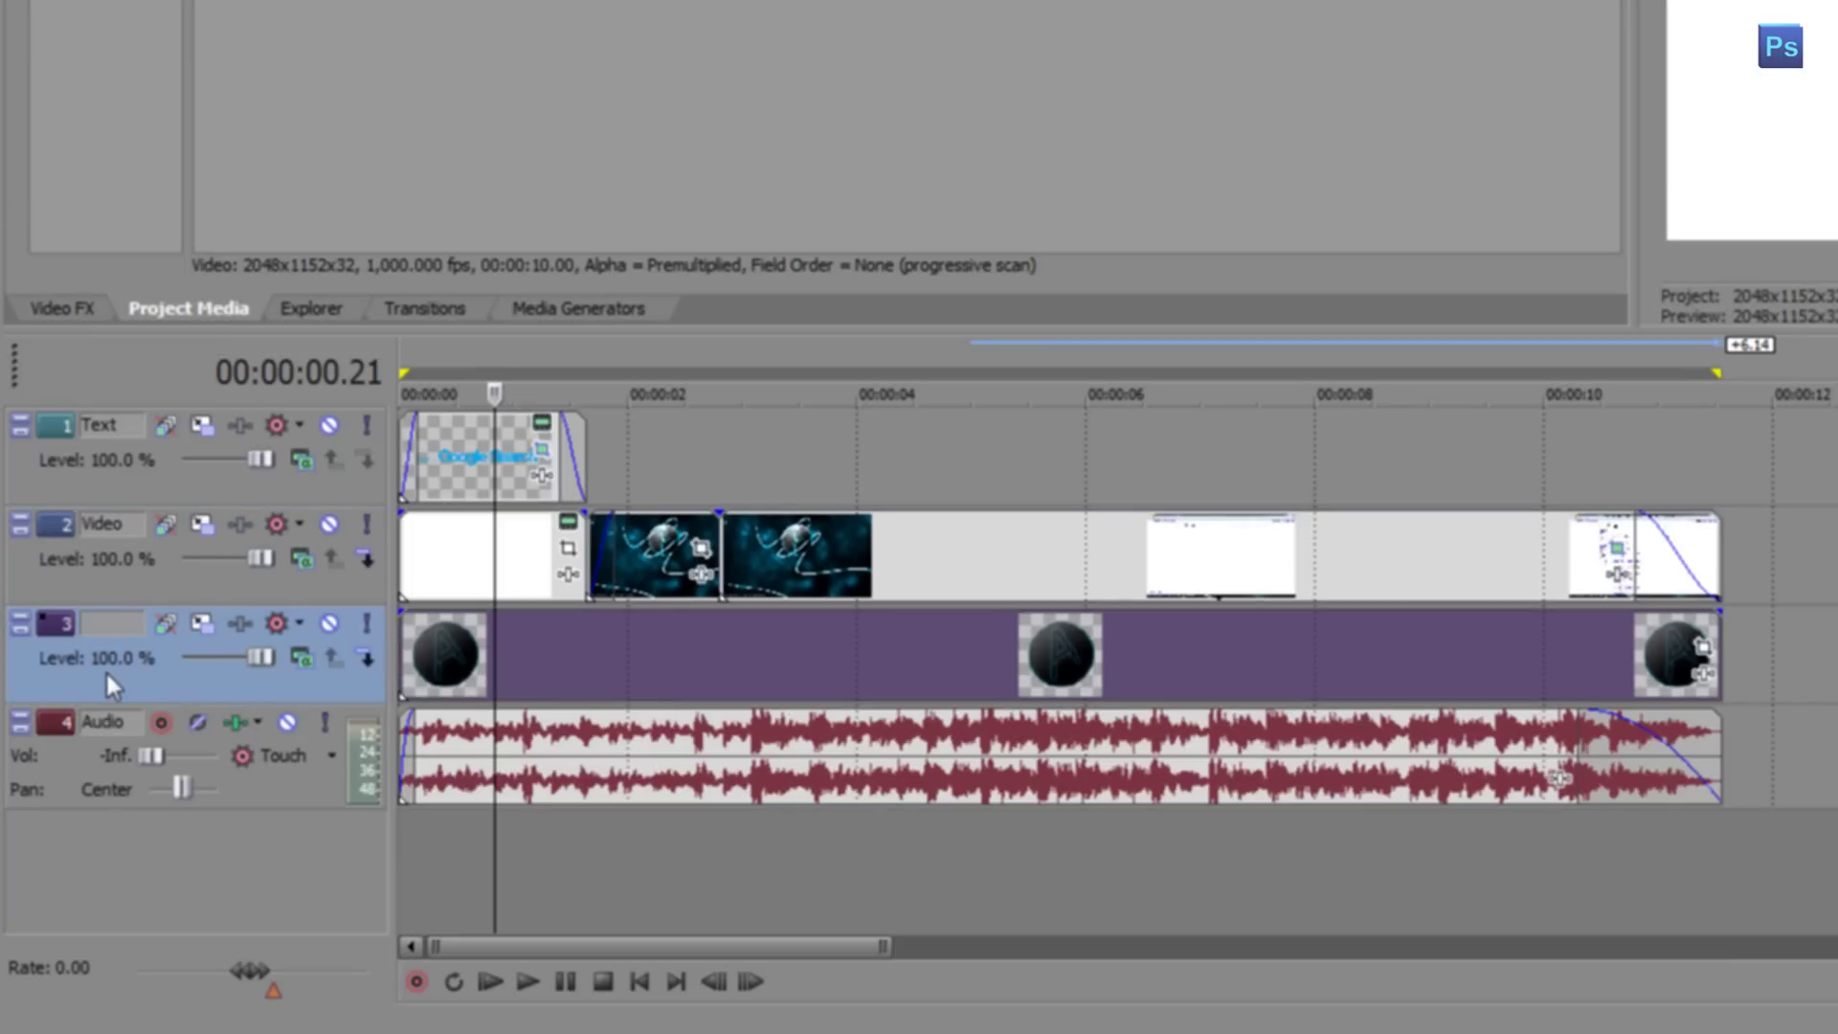
{"action": "left_click_drag", "start_coordinate": [108, 679], "coordinate": [187, 406]}
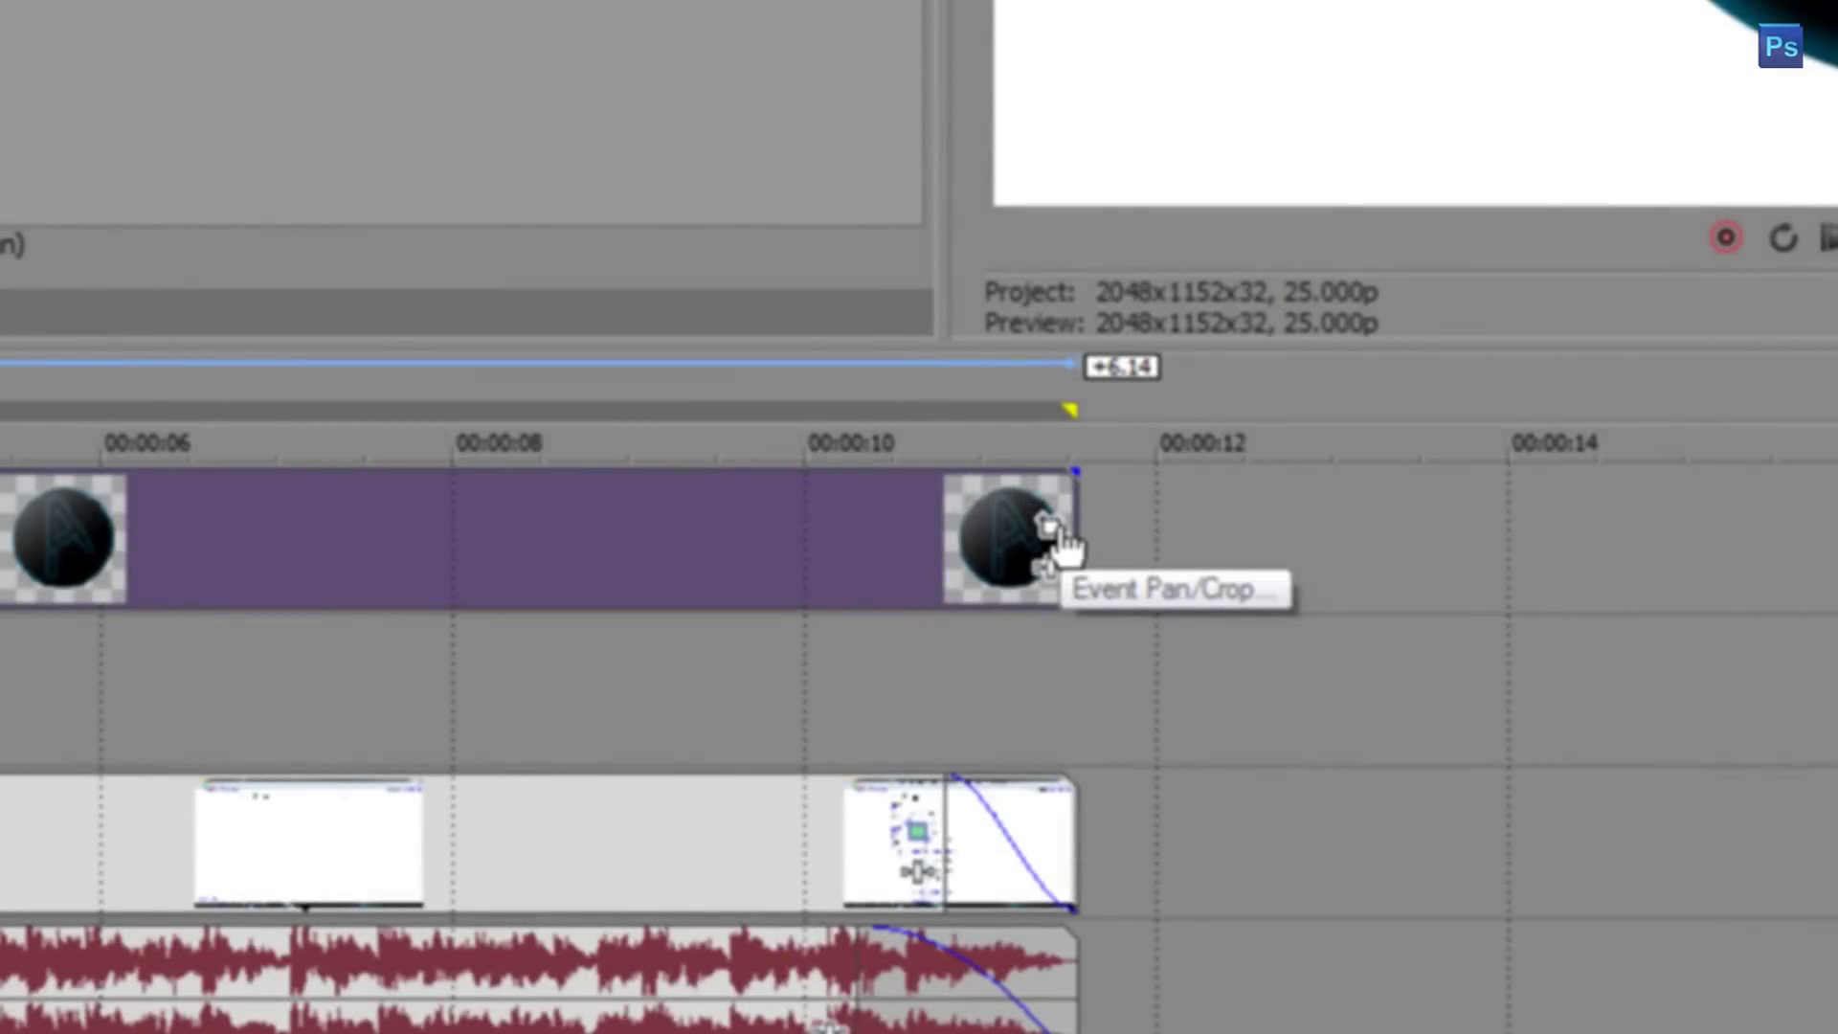
Step: Open Event Pan/Crop for the logo clip and enlarge the crop frame to about 1,930 × 1,930
{"action": "left_click", "coordinate": [1065, 546]}
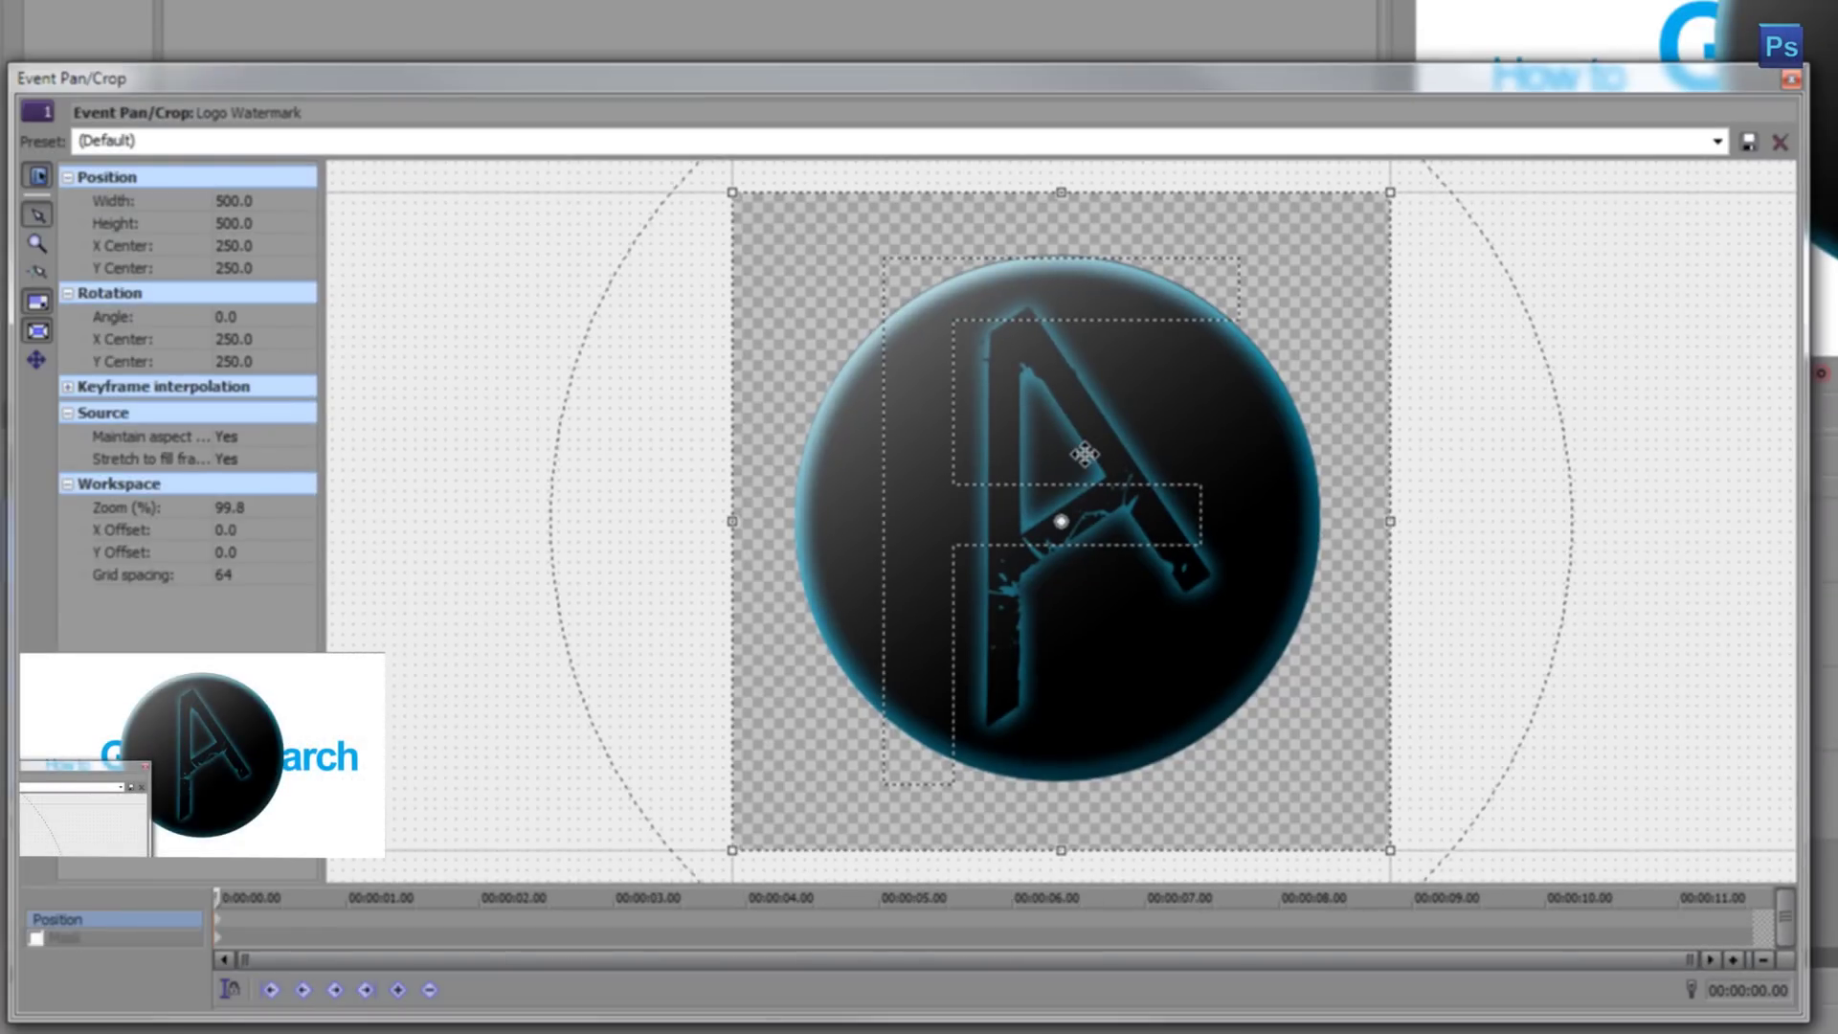
{"action": "scroll", "coordinate": [1084, 454], "scroll_direction": "down", "scroll_amount": 10}
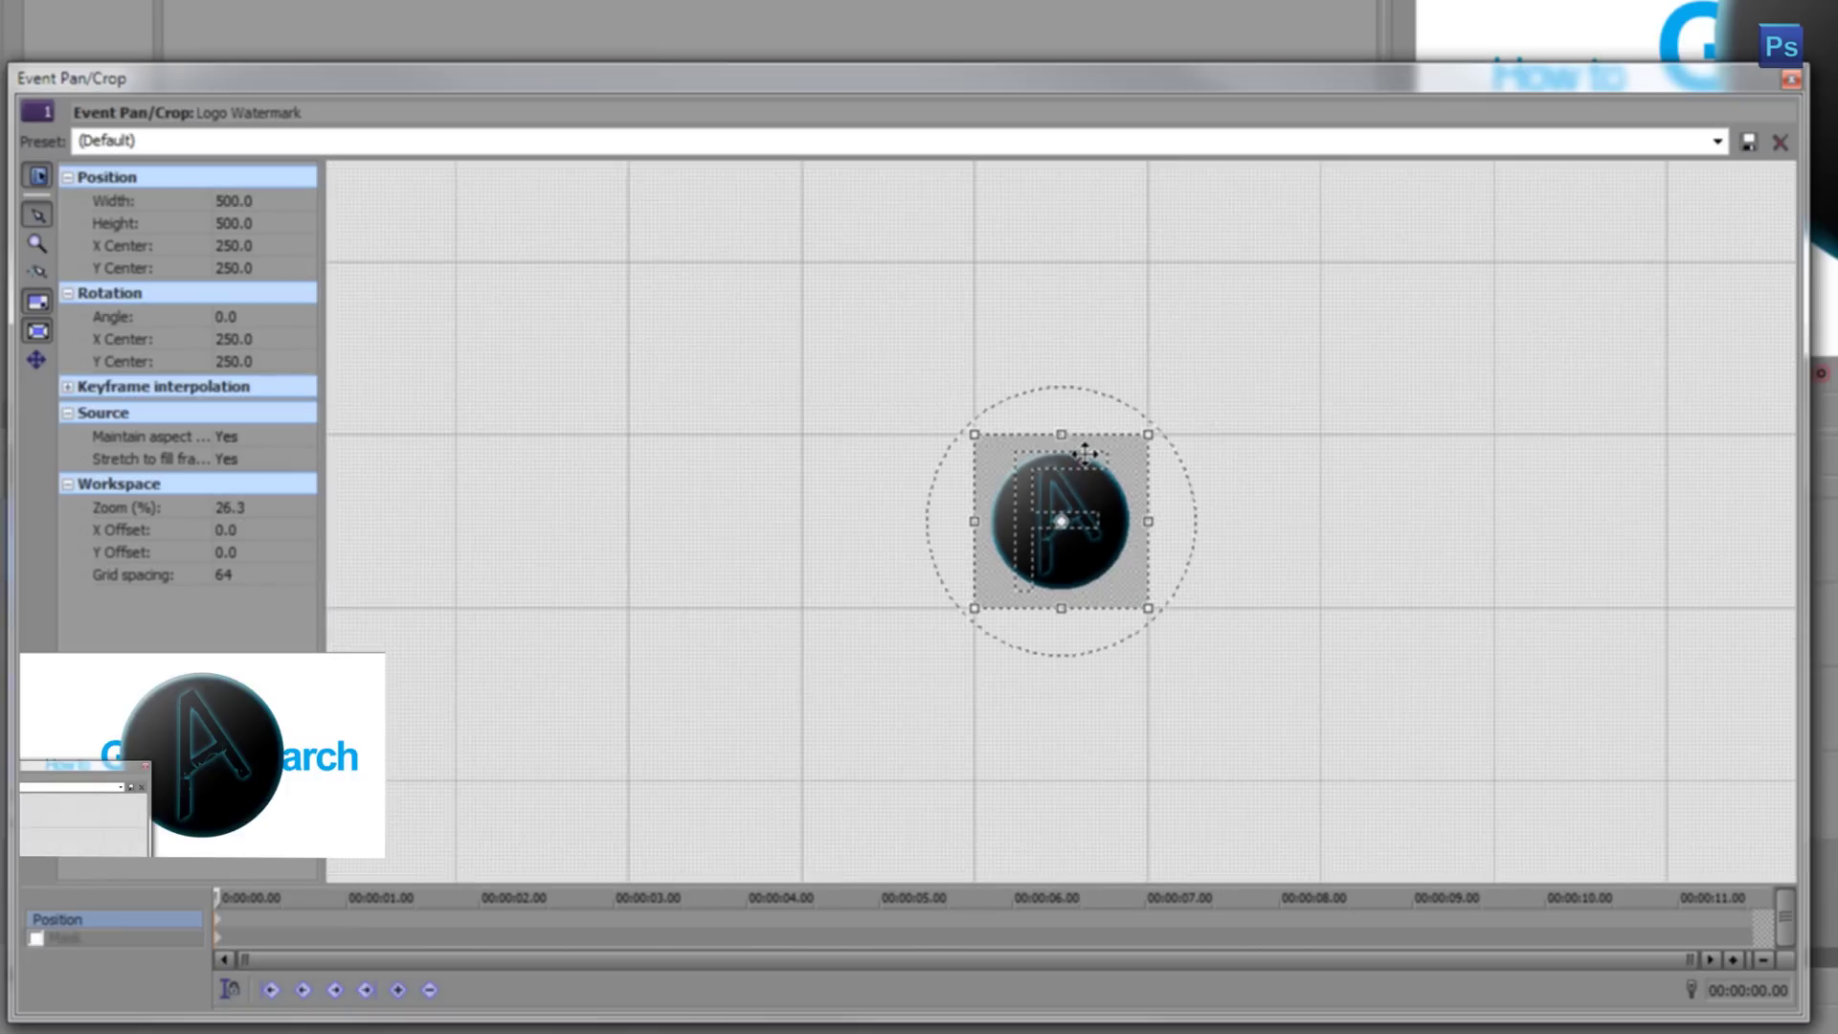
{"action": "scroll", "coordinate": [1085, 454], "scroll_direction": "down", "scroll_amount": 2}
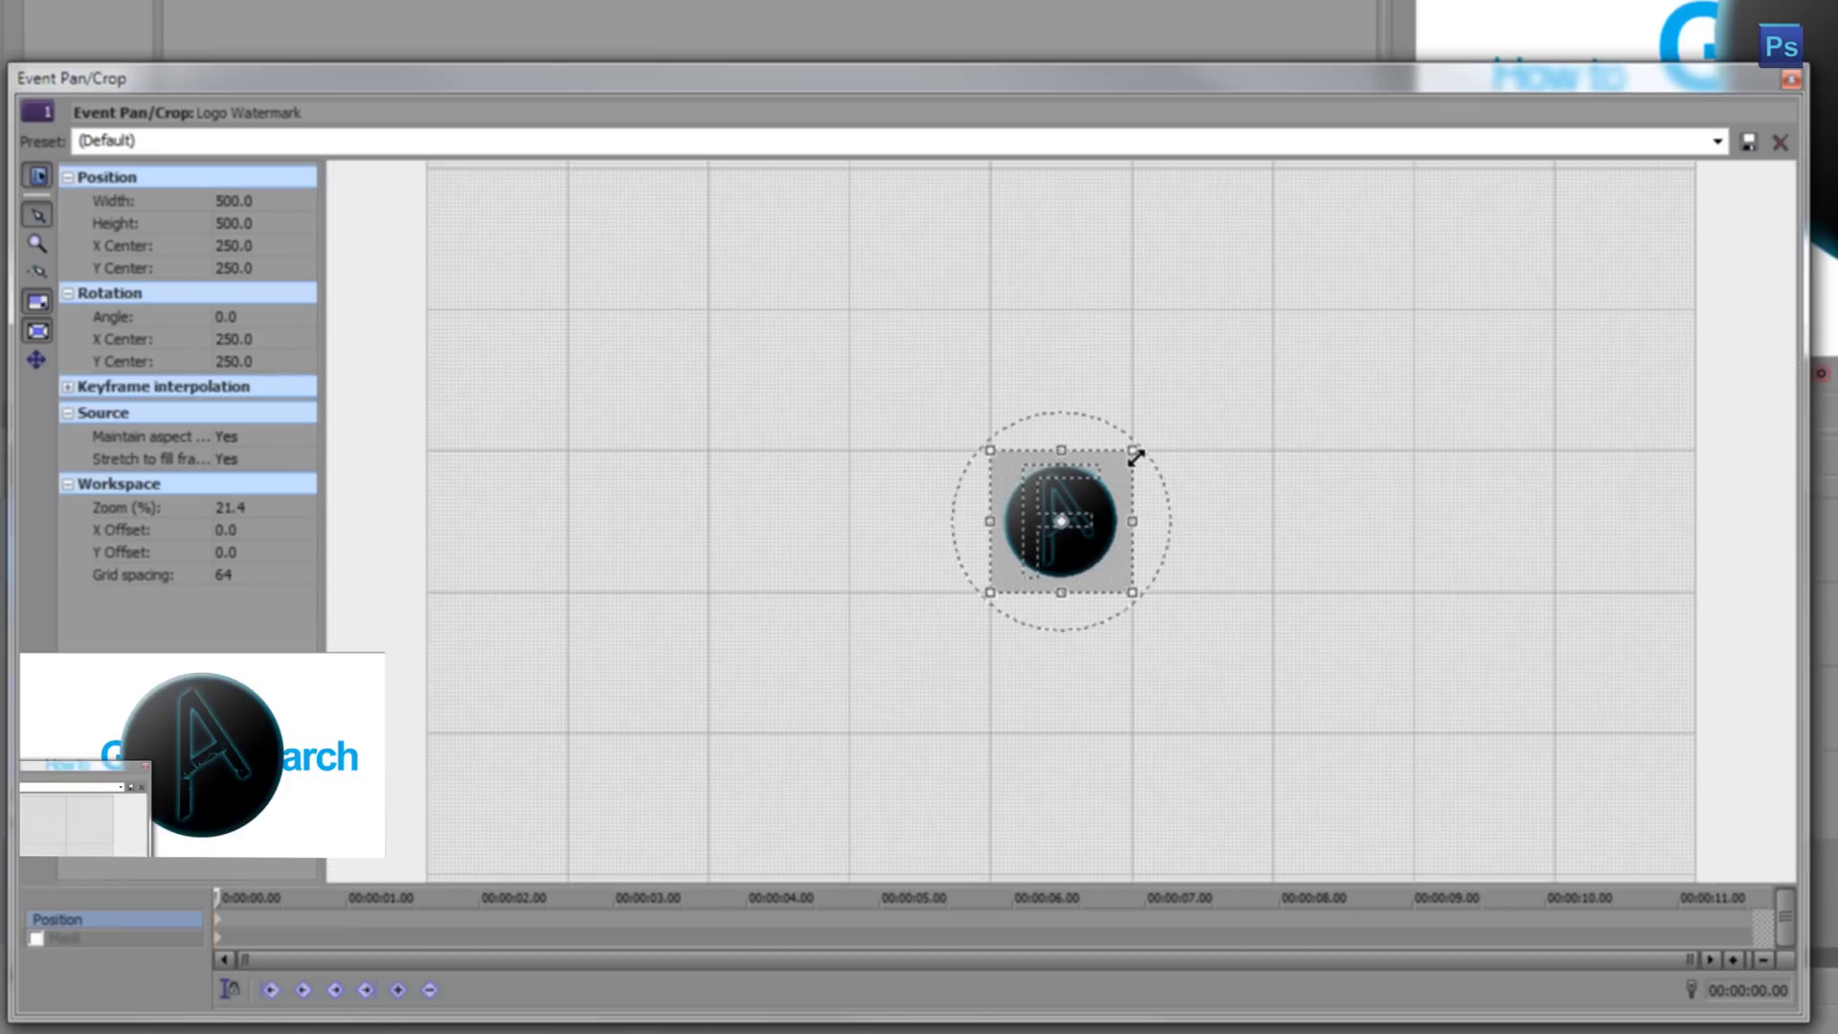
{"action": "left_click_drag", "start_coordinate": [1136, 458], "coordinate": [1277, 305]}
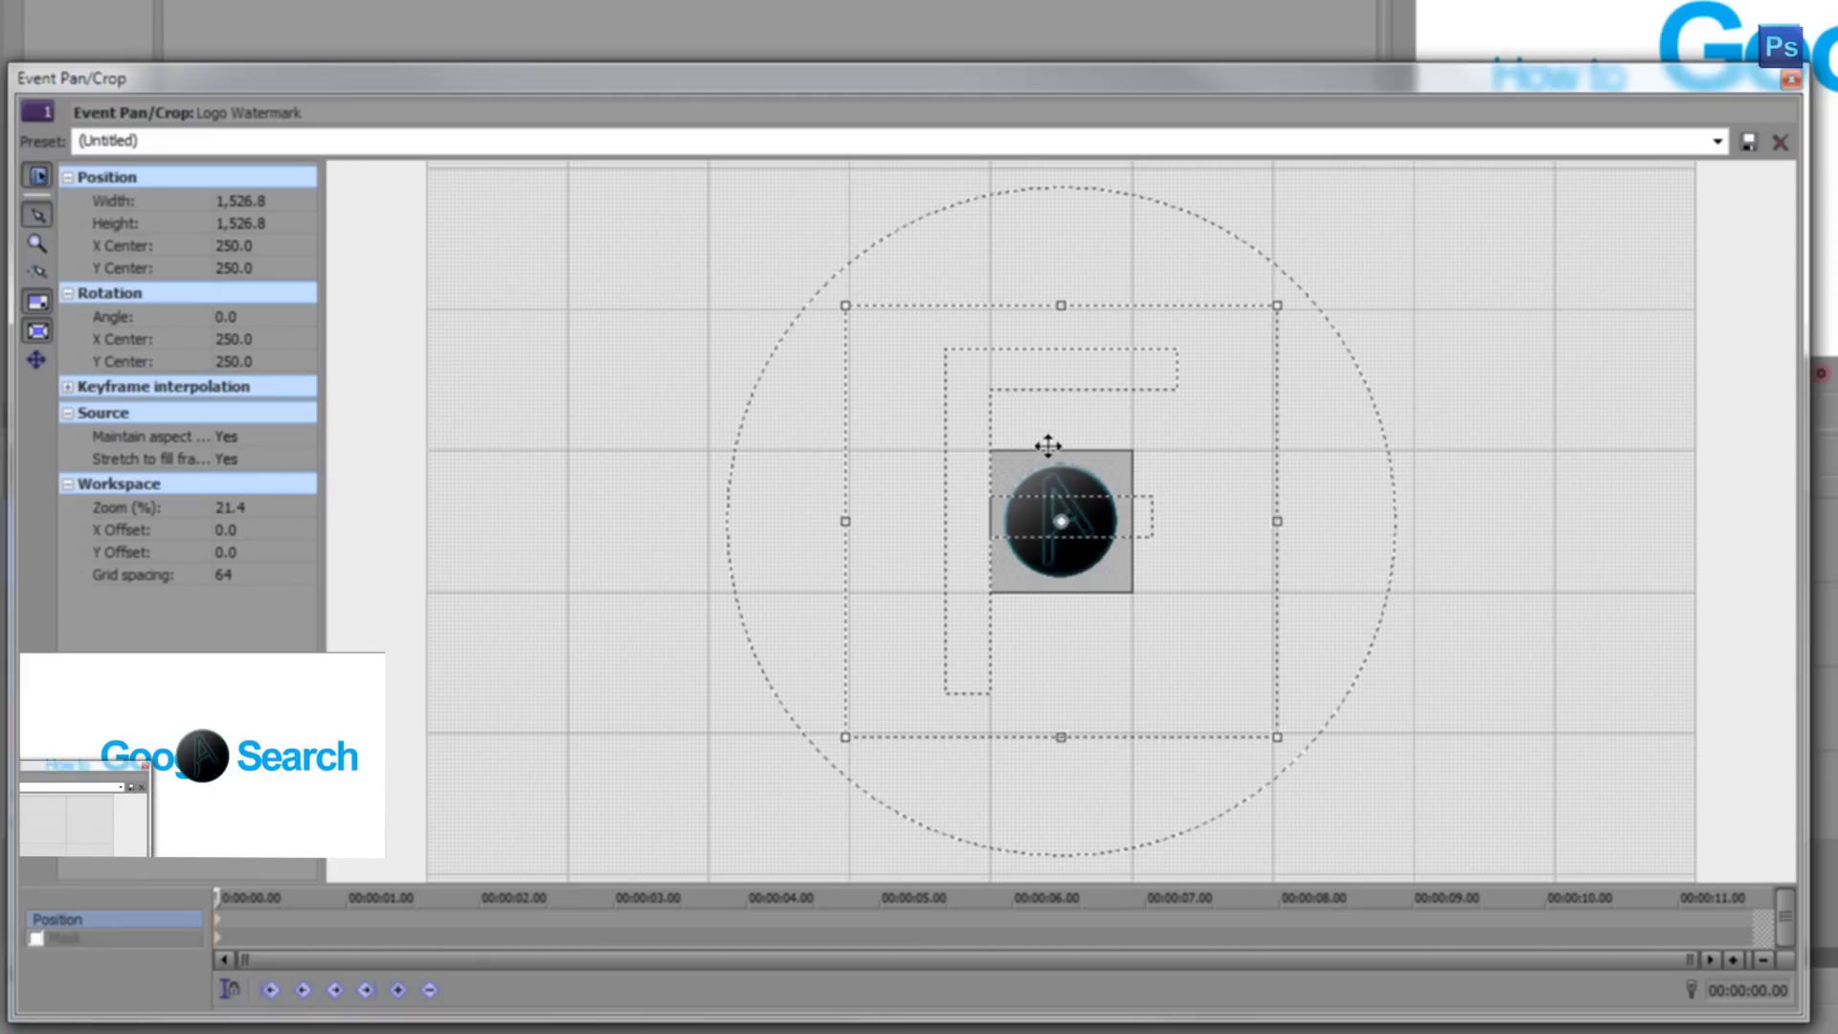
{"action": "scroll", "coordinate": [1057, 449], "scroll_direction": "down", "scroll_amount": 2}
{"action": "left_click_drag", "start_coordinate": [1249, 328], "coordinate": [1308, 275]}
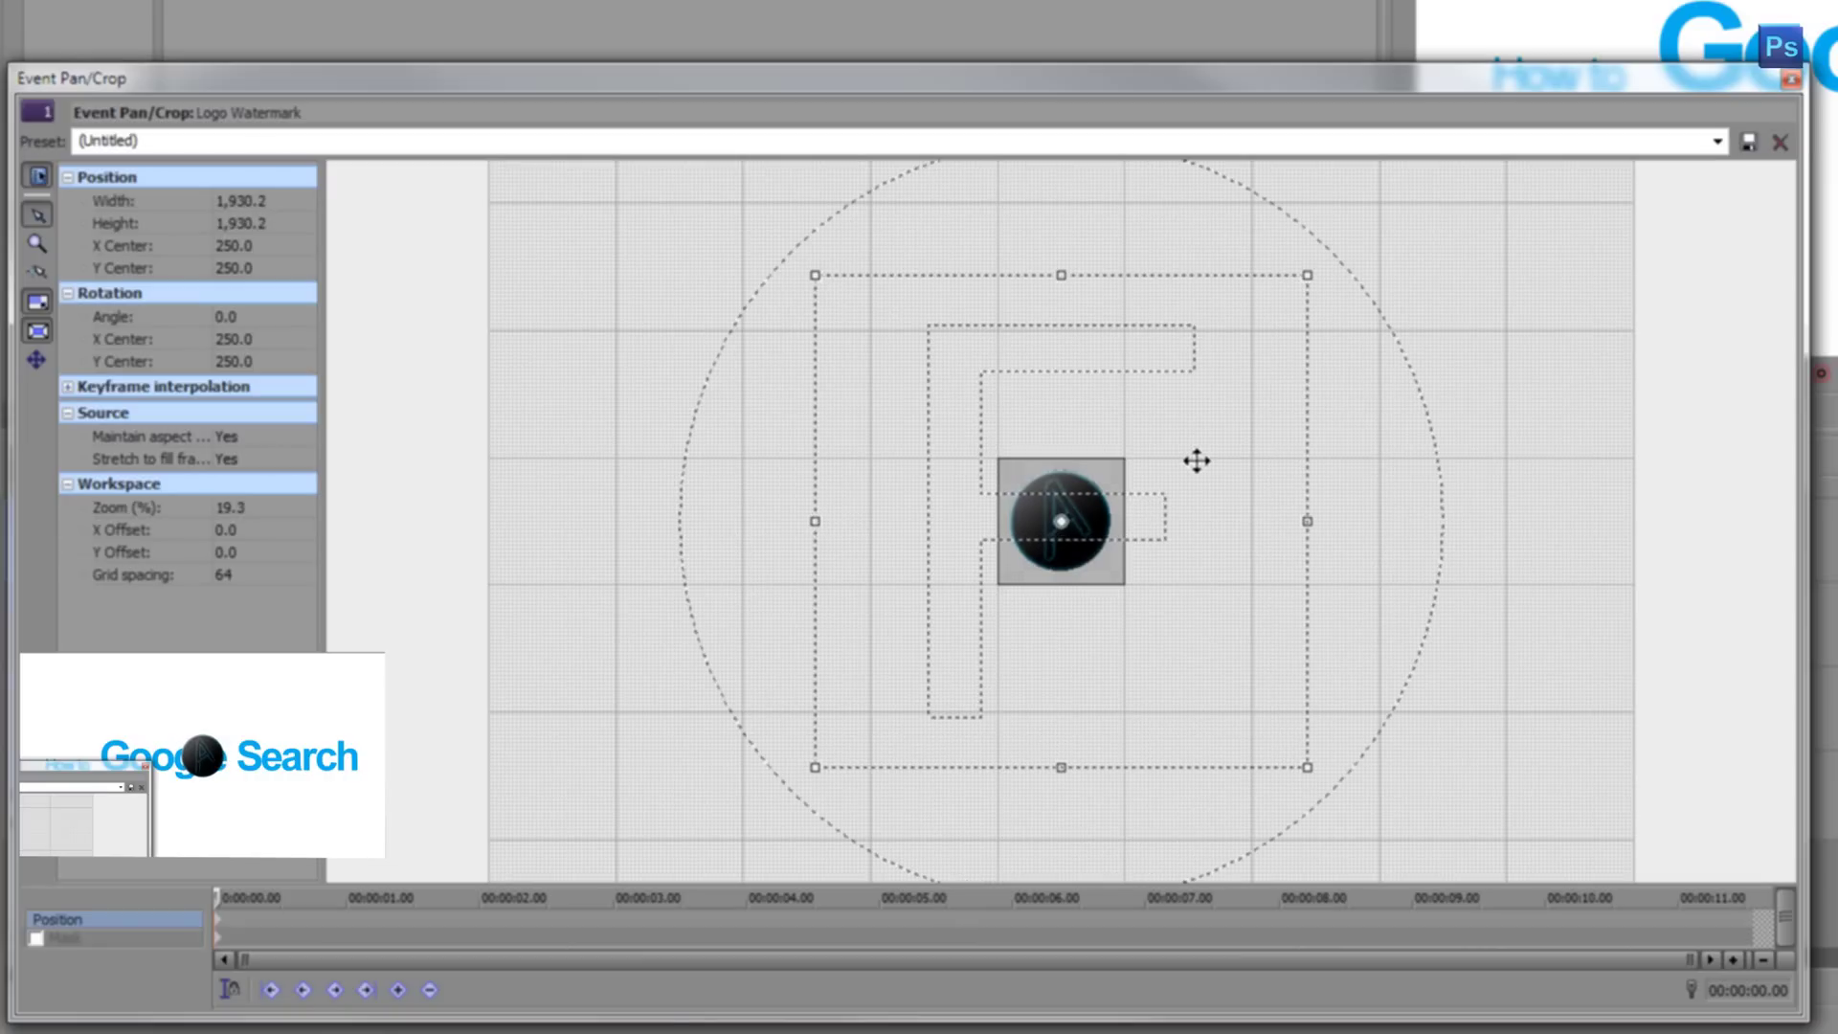
Step: Match the crop frame to the output aspect and shift its centre to about X -427.5, Y 529.3
{"action": "left_click_drag", "start_coordinate": [1197, 460], "coordinate": [965, 577]}
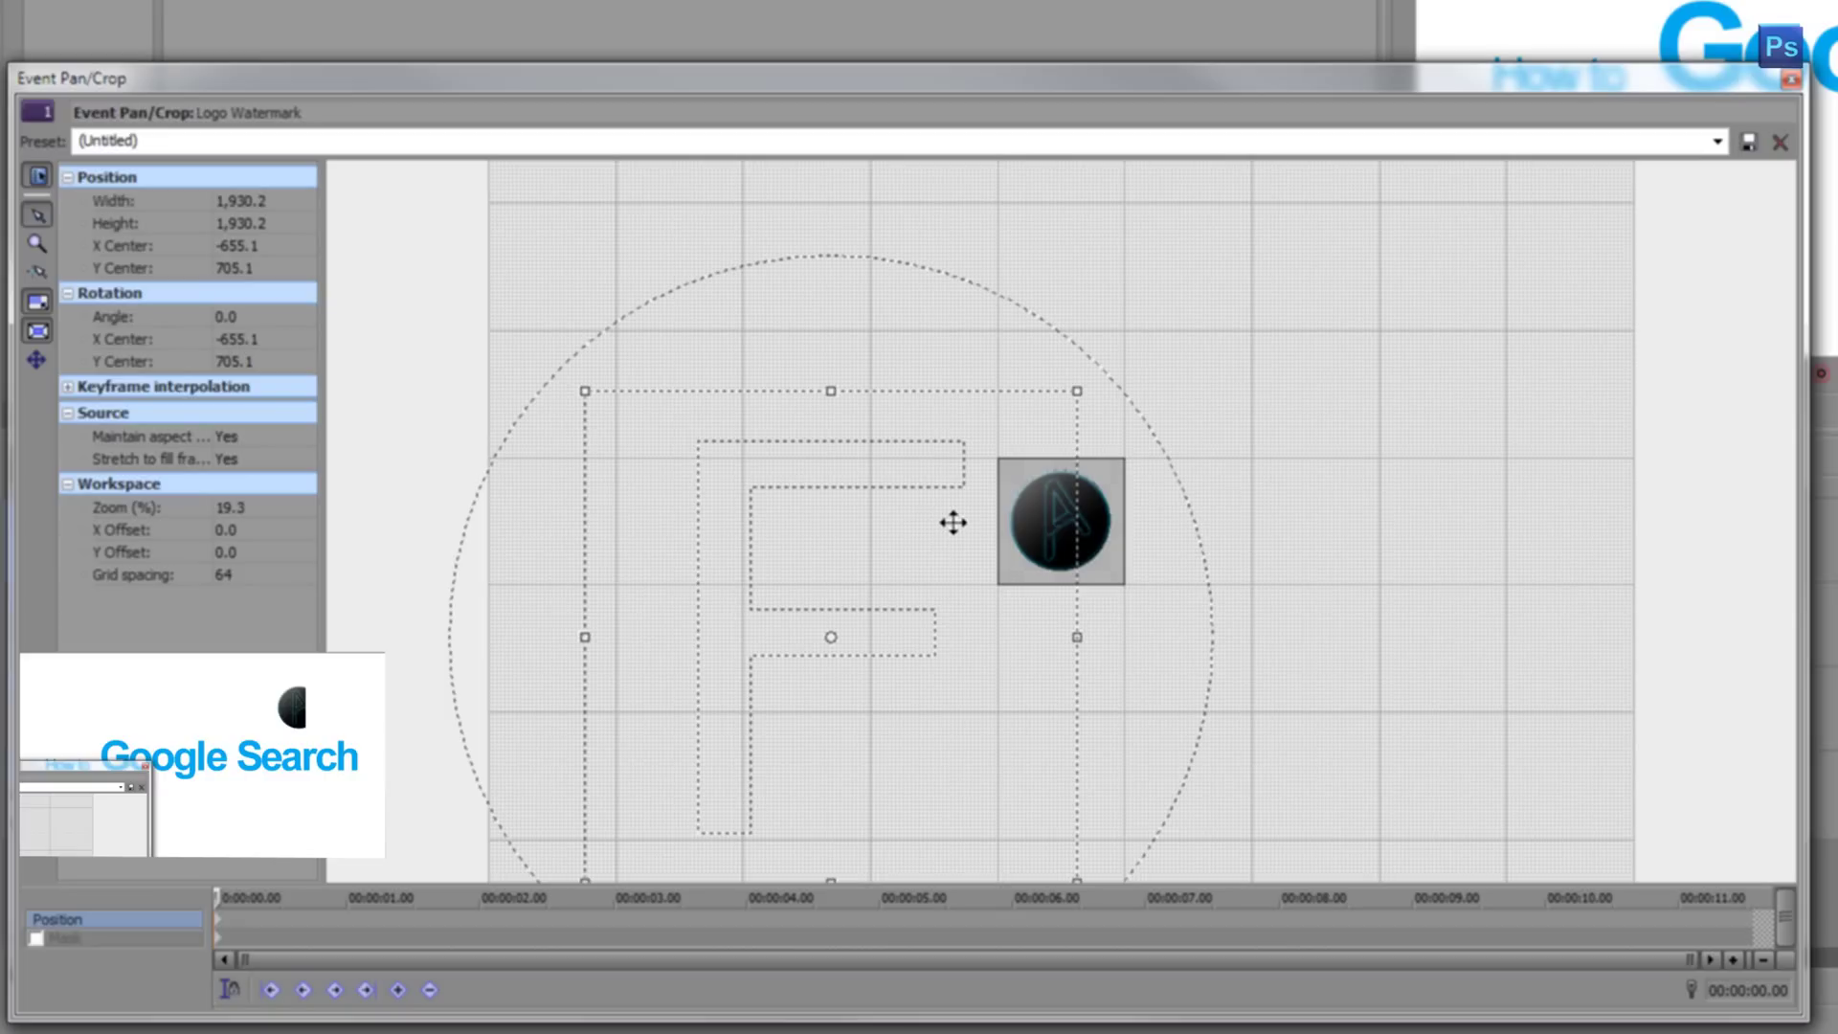
{"action": "right_click", "coordinate": [967, 420]}
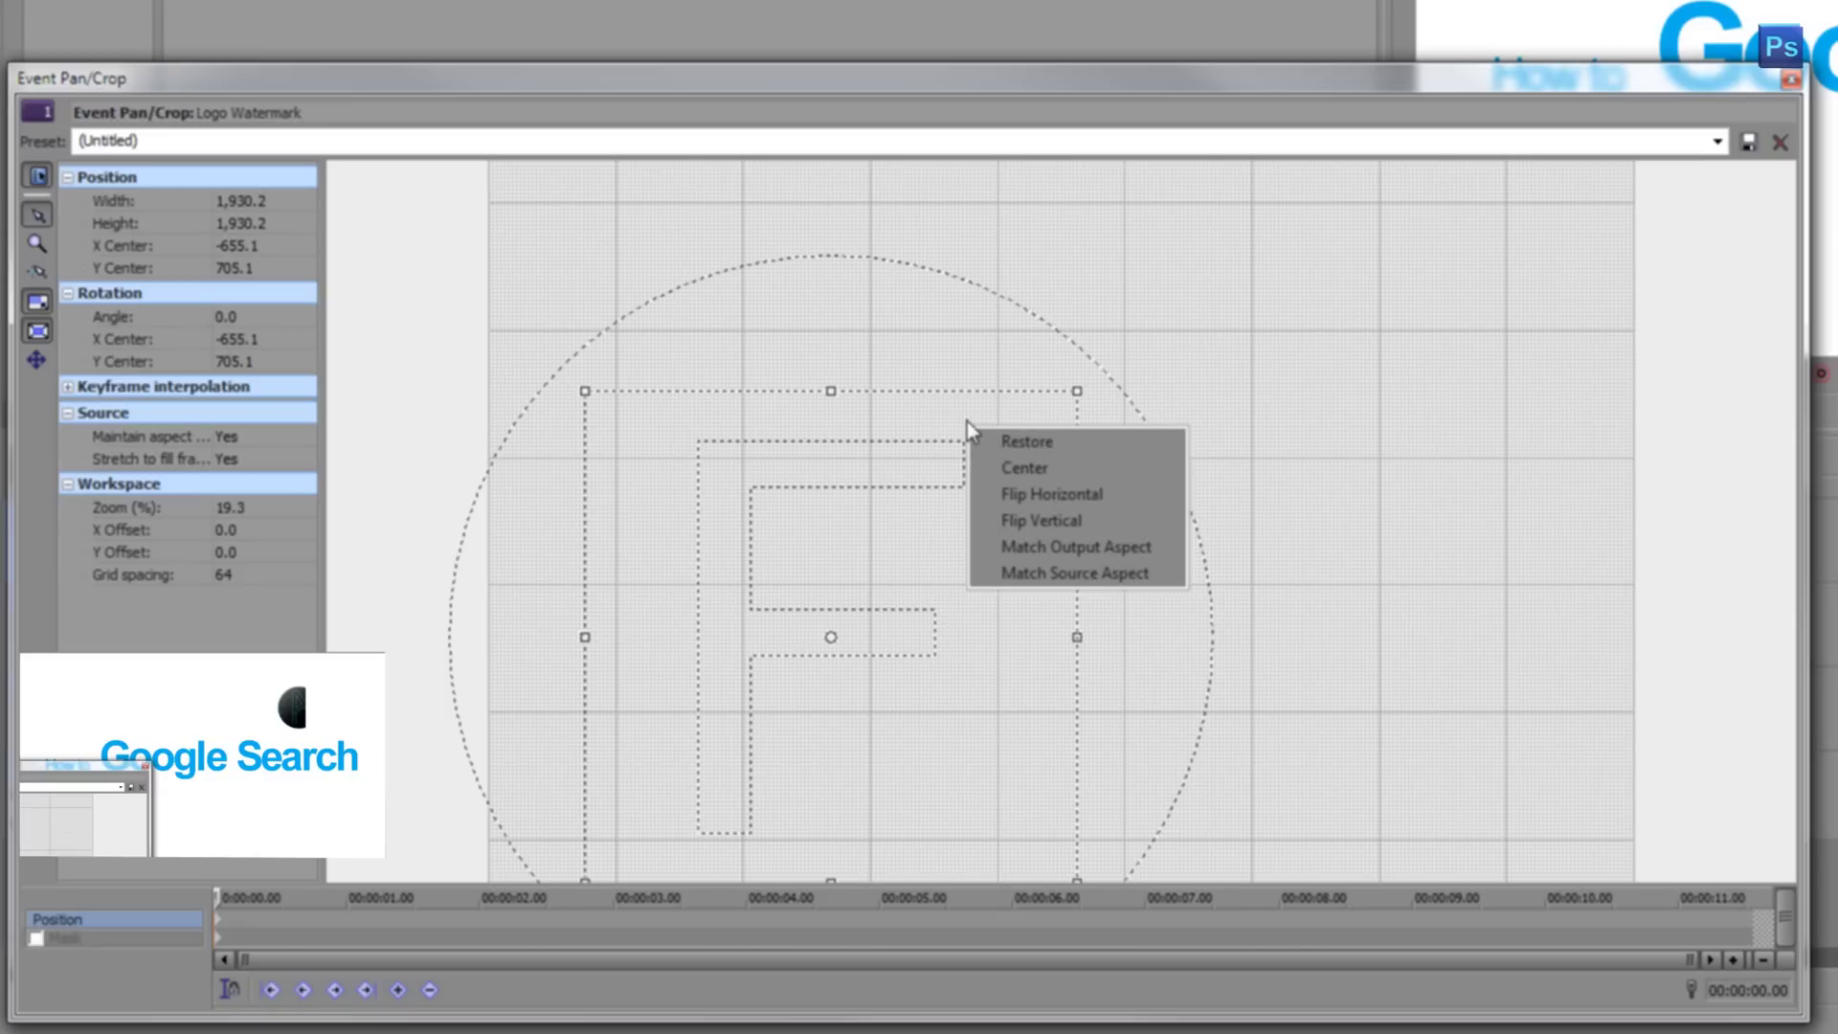
{"action": "left_click", "coordinate": [1167, 549]}
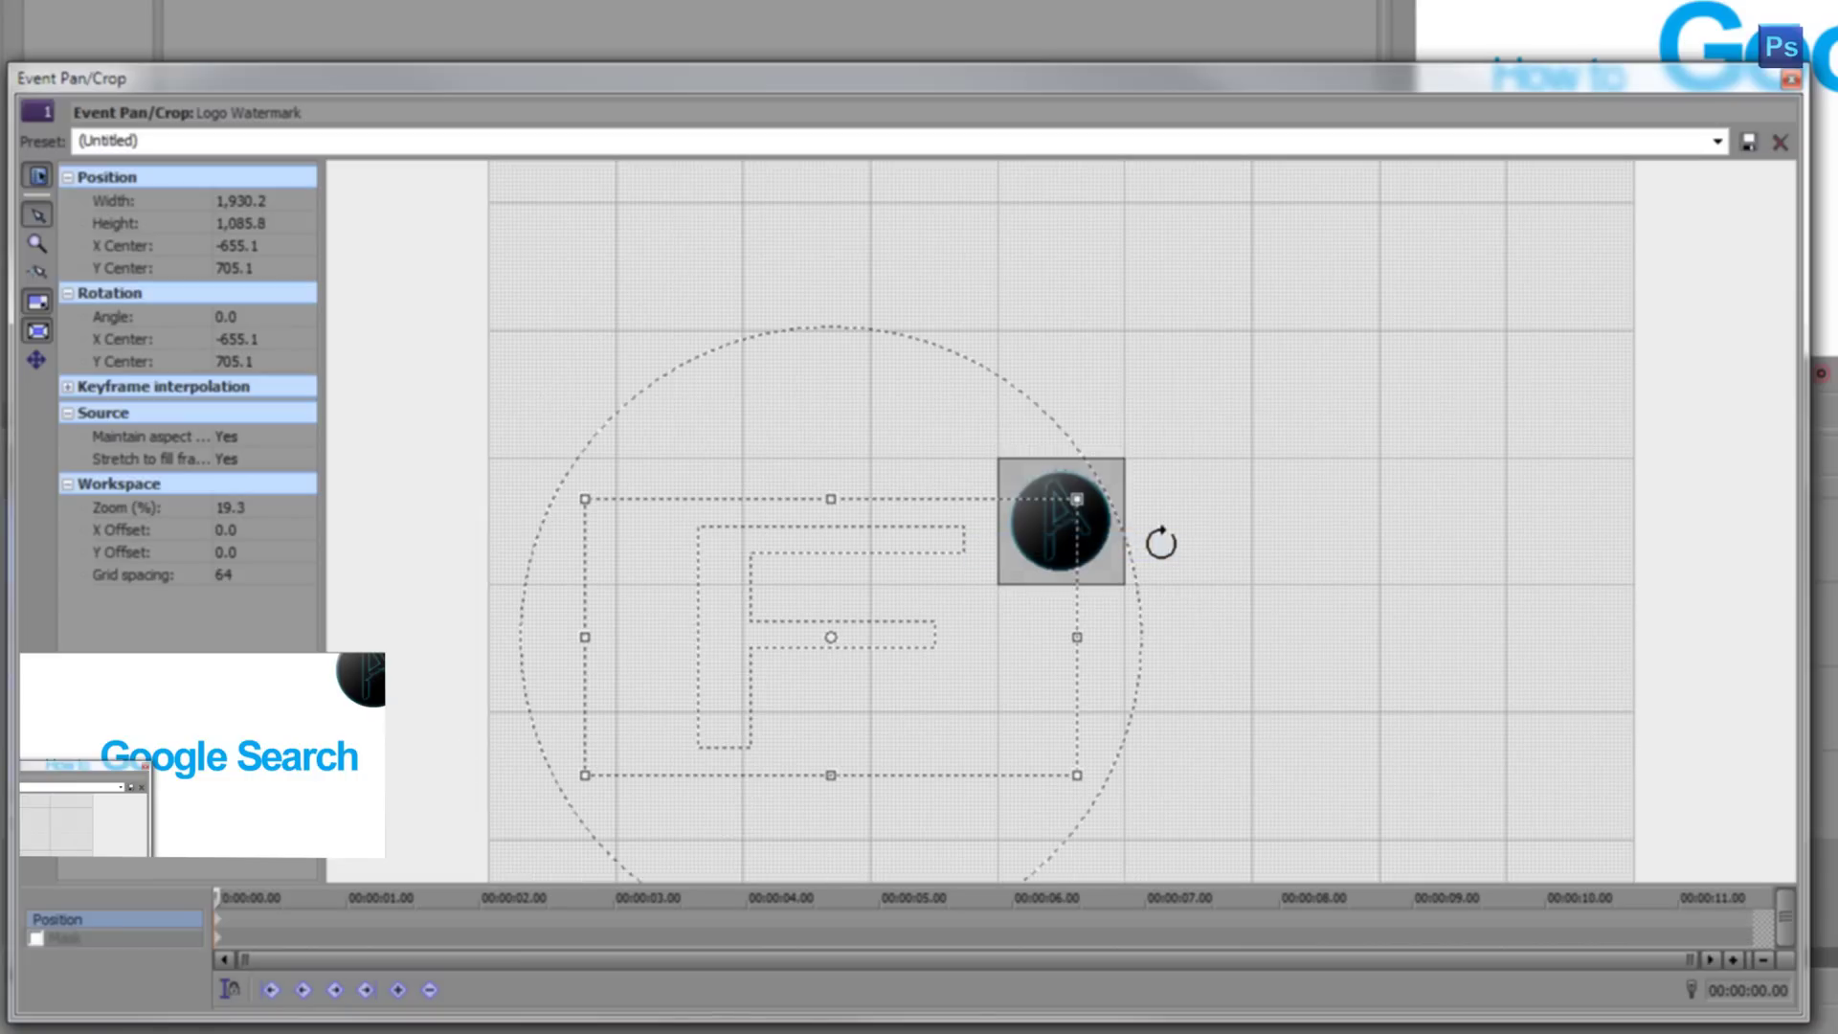
{"action": "left_click_drag", "start_coordinate": [996, 593], "coordinate": [1033, 547]}
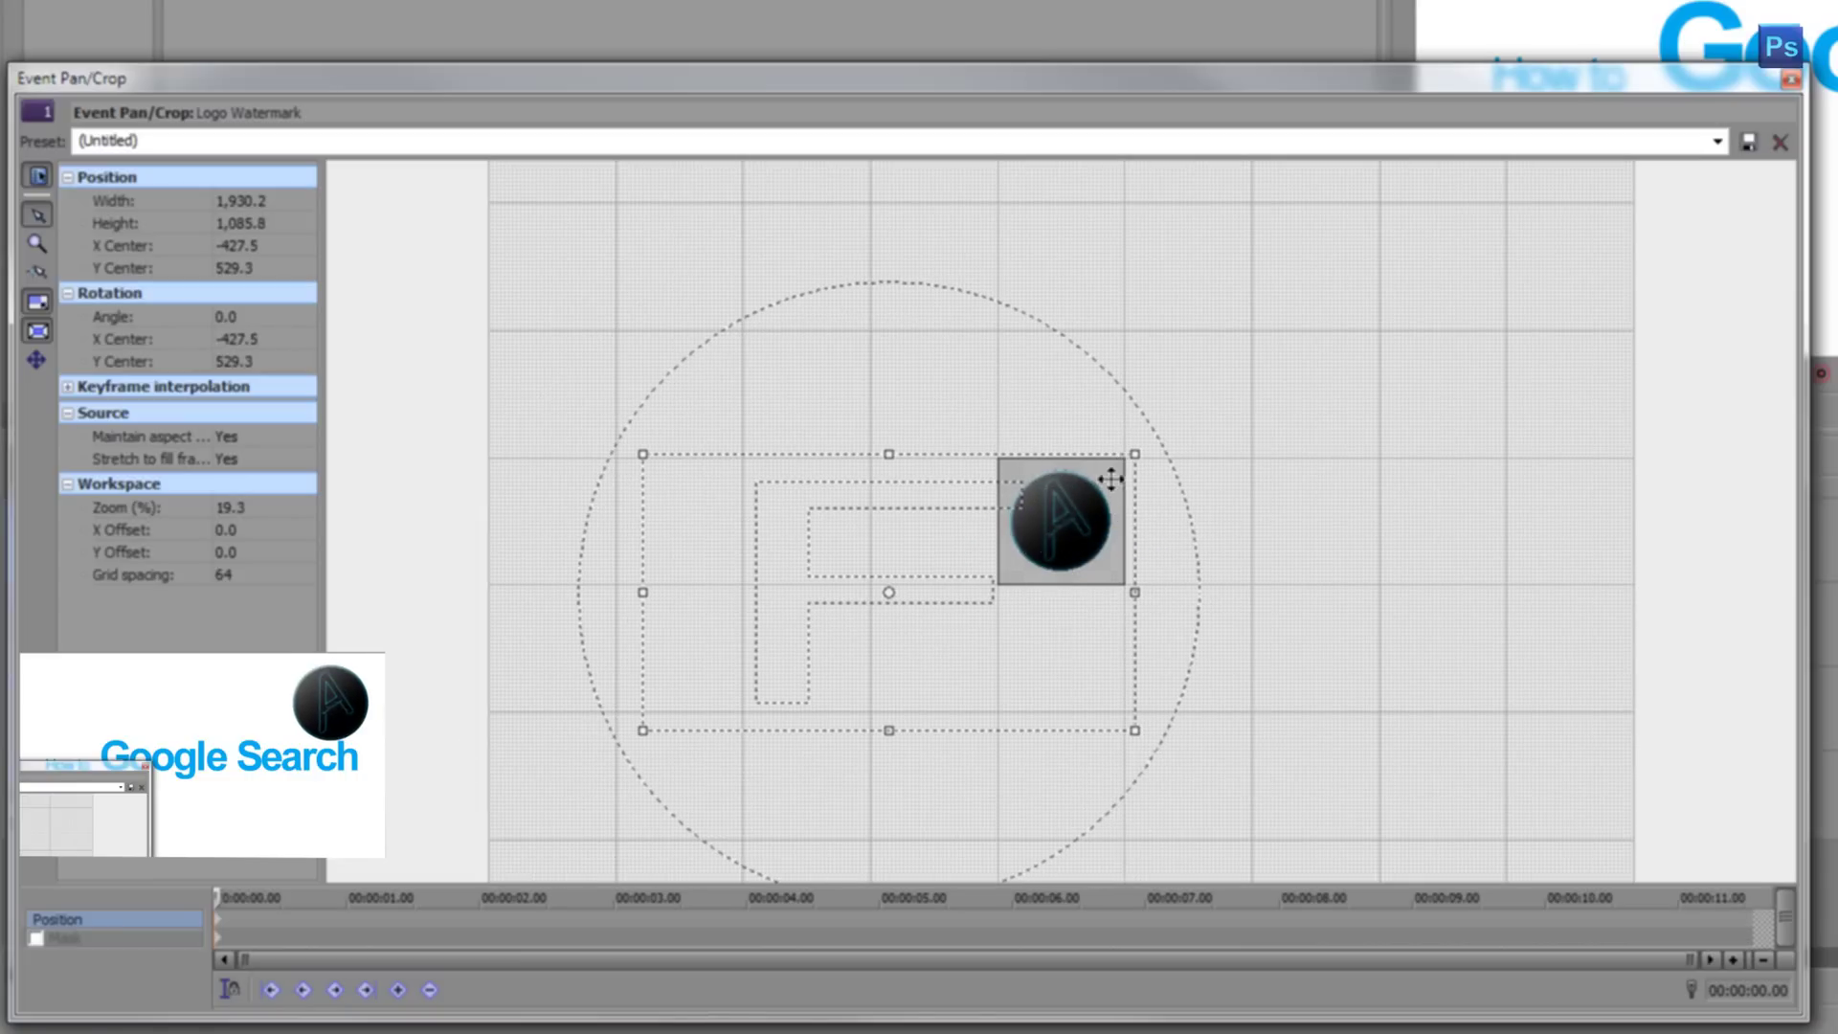
Step: Enlarge the crop frame to 4,000 × 2,250 and shift its centre to about X -1,436, Y 1,093
{"action": "left_click_drag", "start_coordinate": [1137, 455], "coordinate": [1581, 228]}
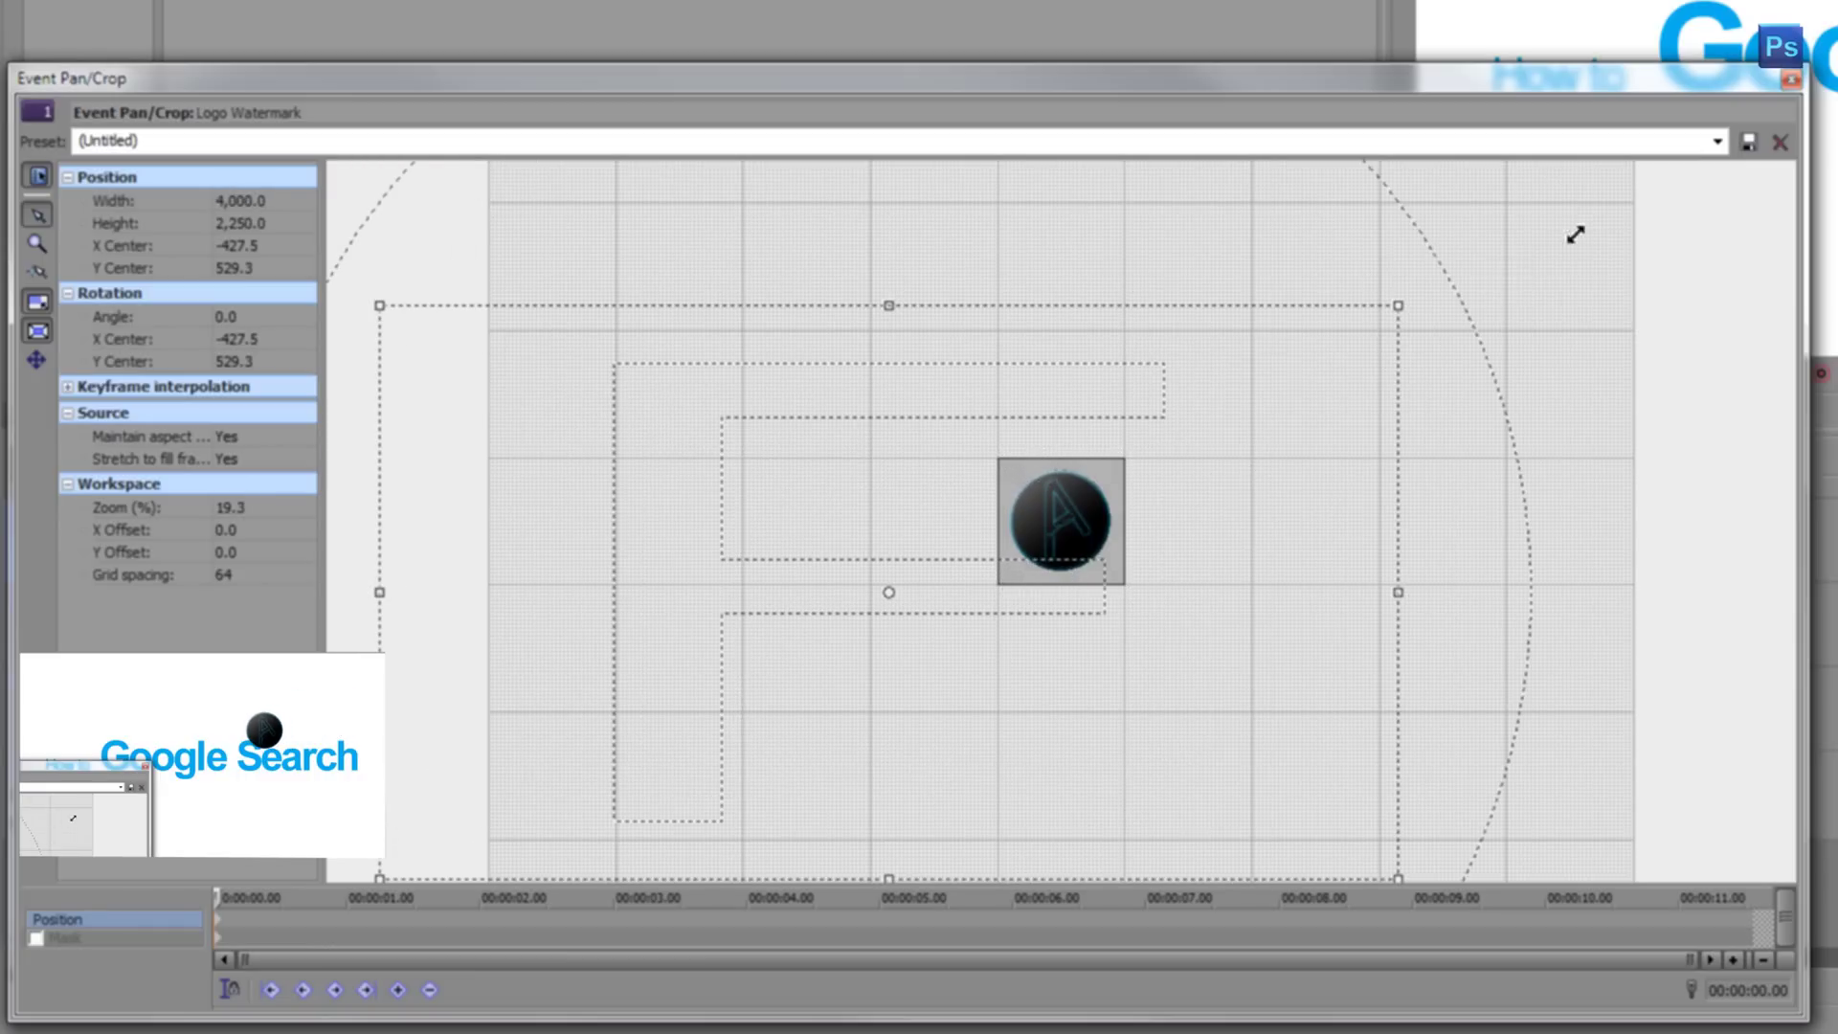
{"action": "left_click_drag", "start_coordinate": [1280, 476], "coordinate": [1049, 612]}
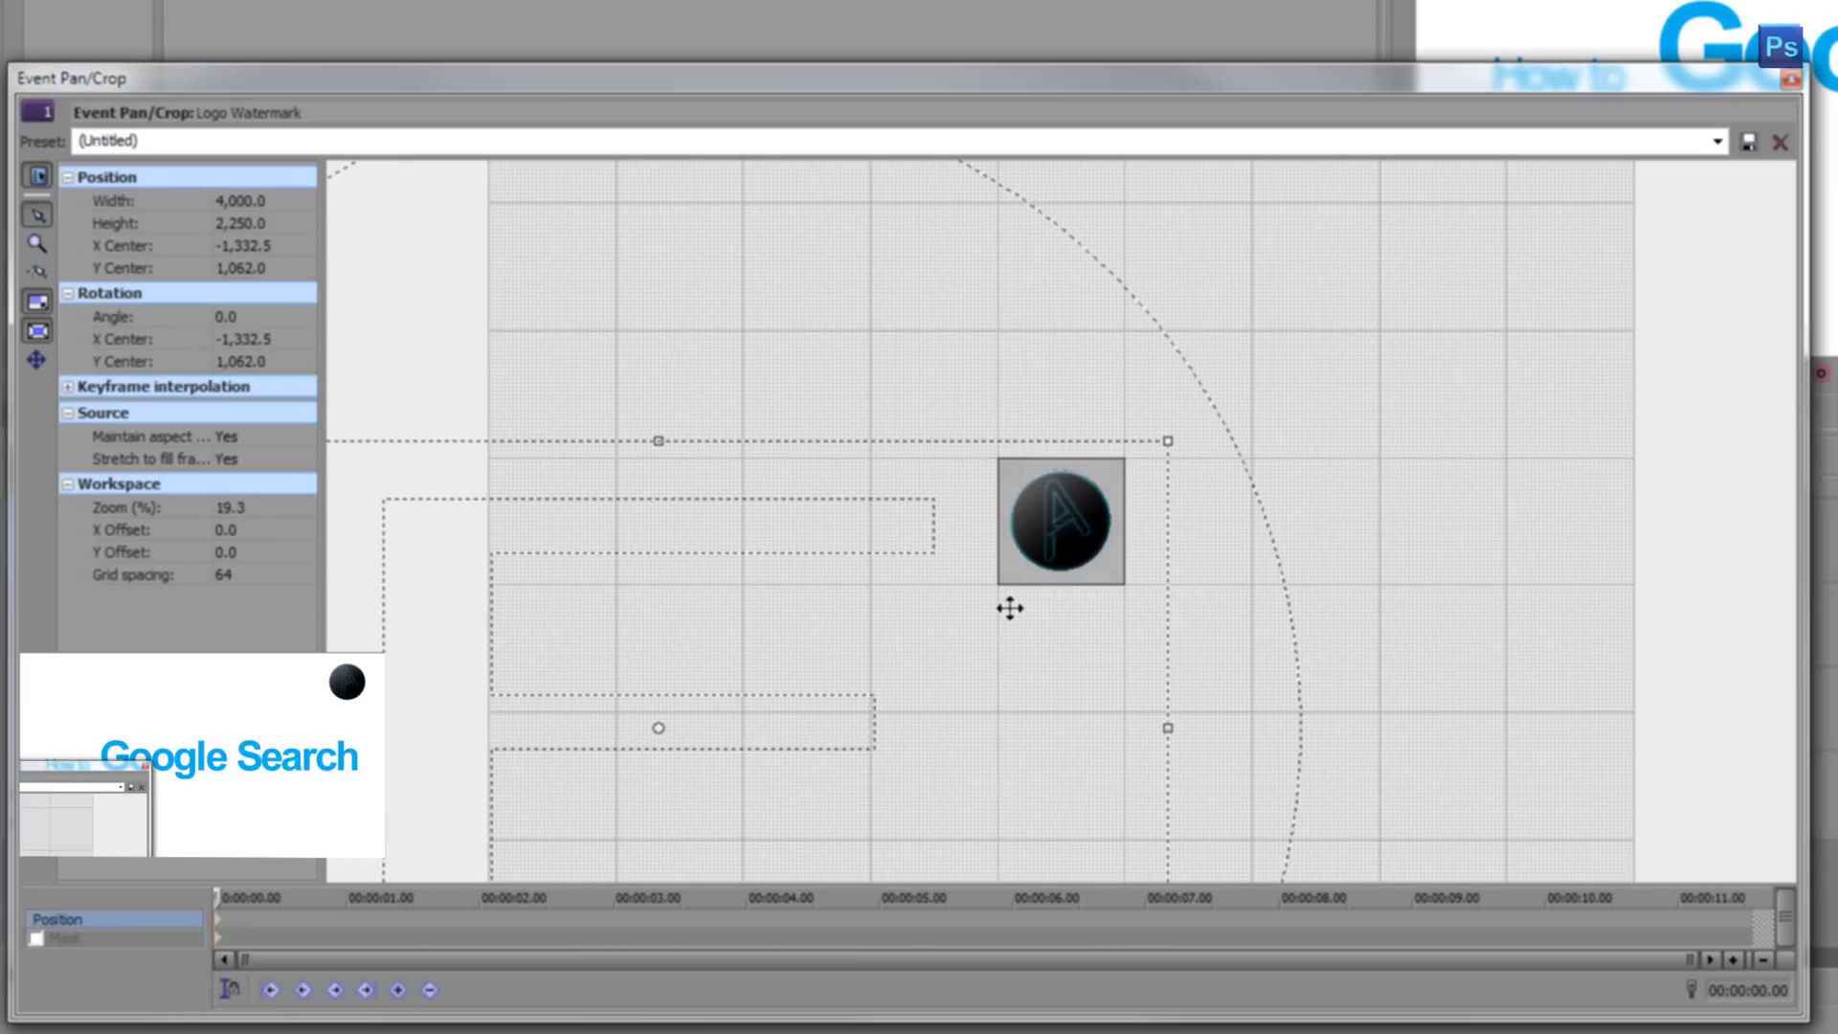
{"action": "left_click_drag", "start_coordinate": [1013, 608], "coordinate": [990, 608]}
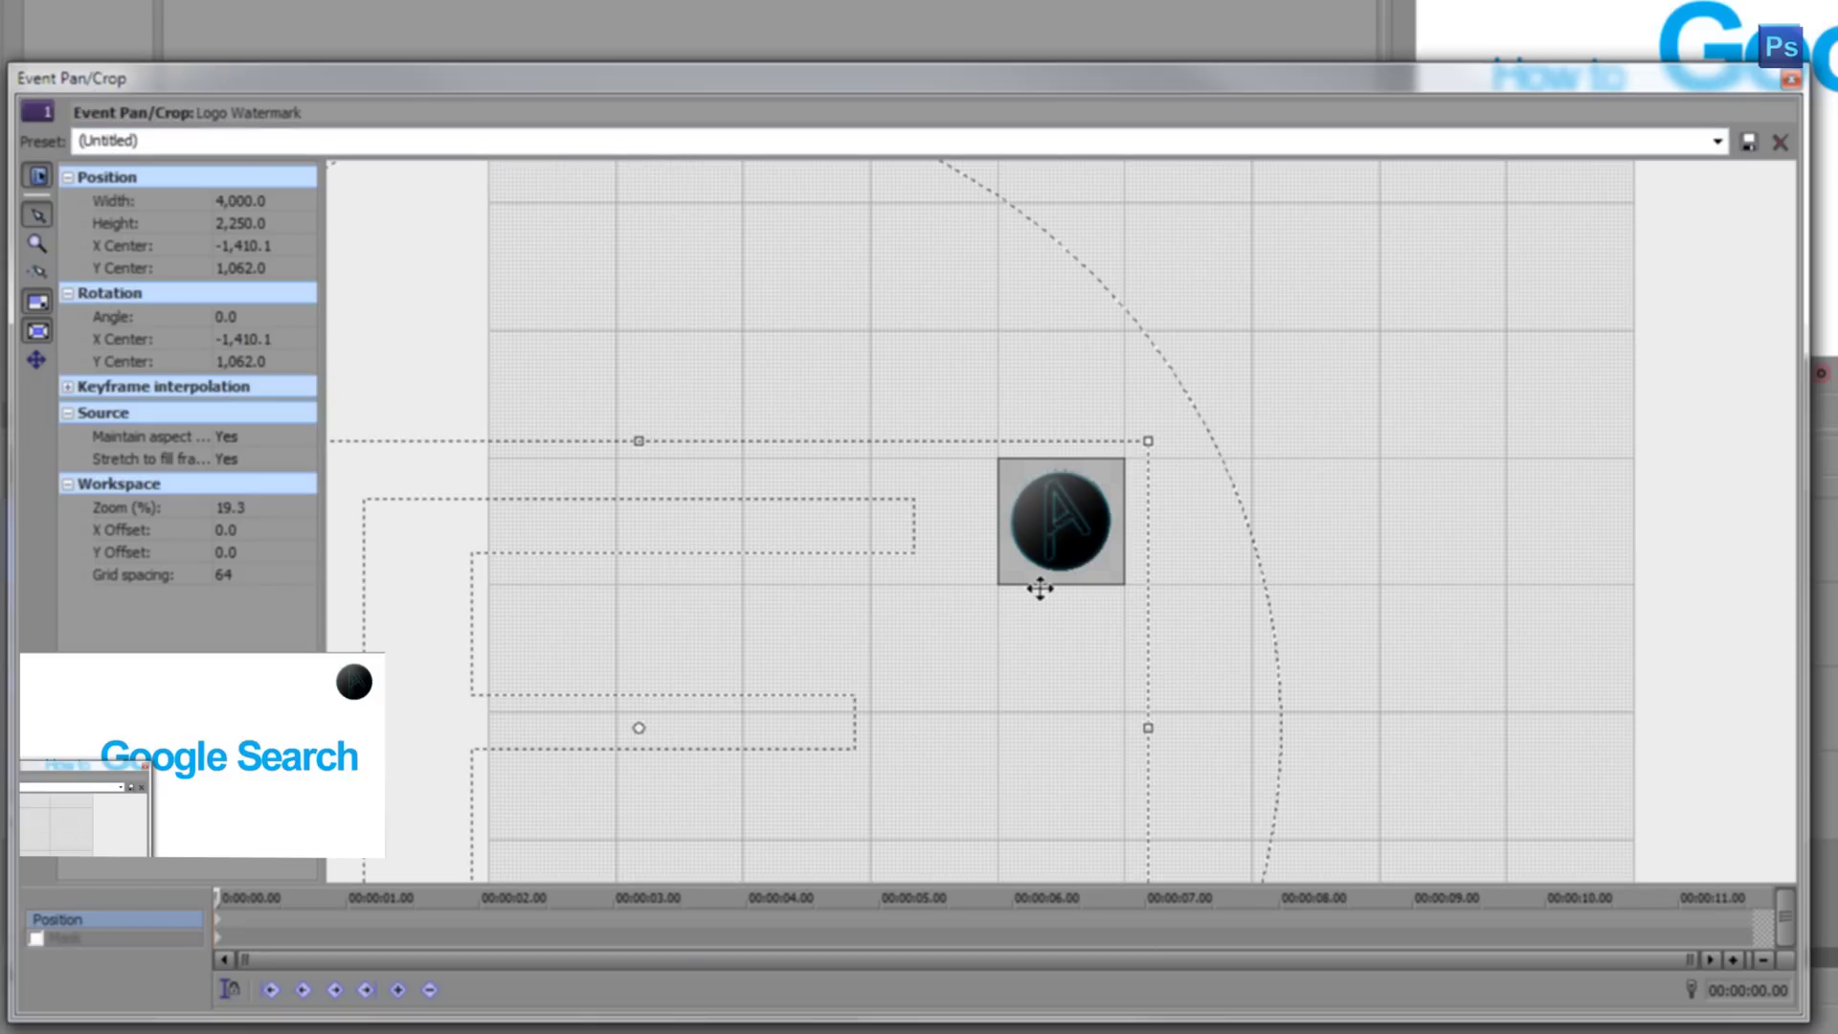
{"action": "left_click_drag", "start_coordinate": [1043, 591], "coordinate": [1043, 595]}
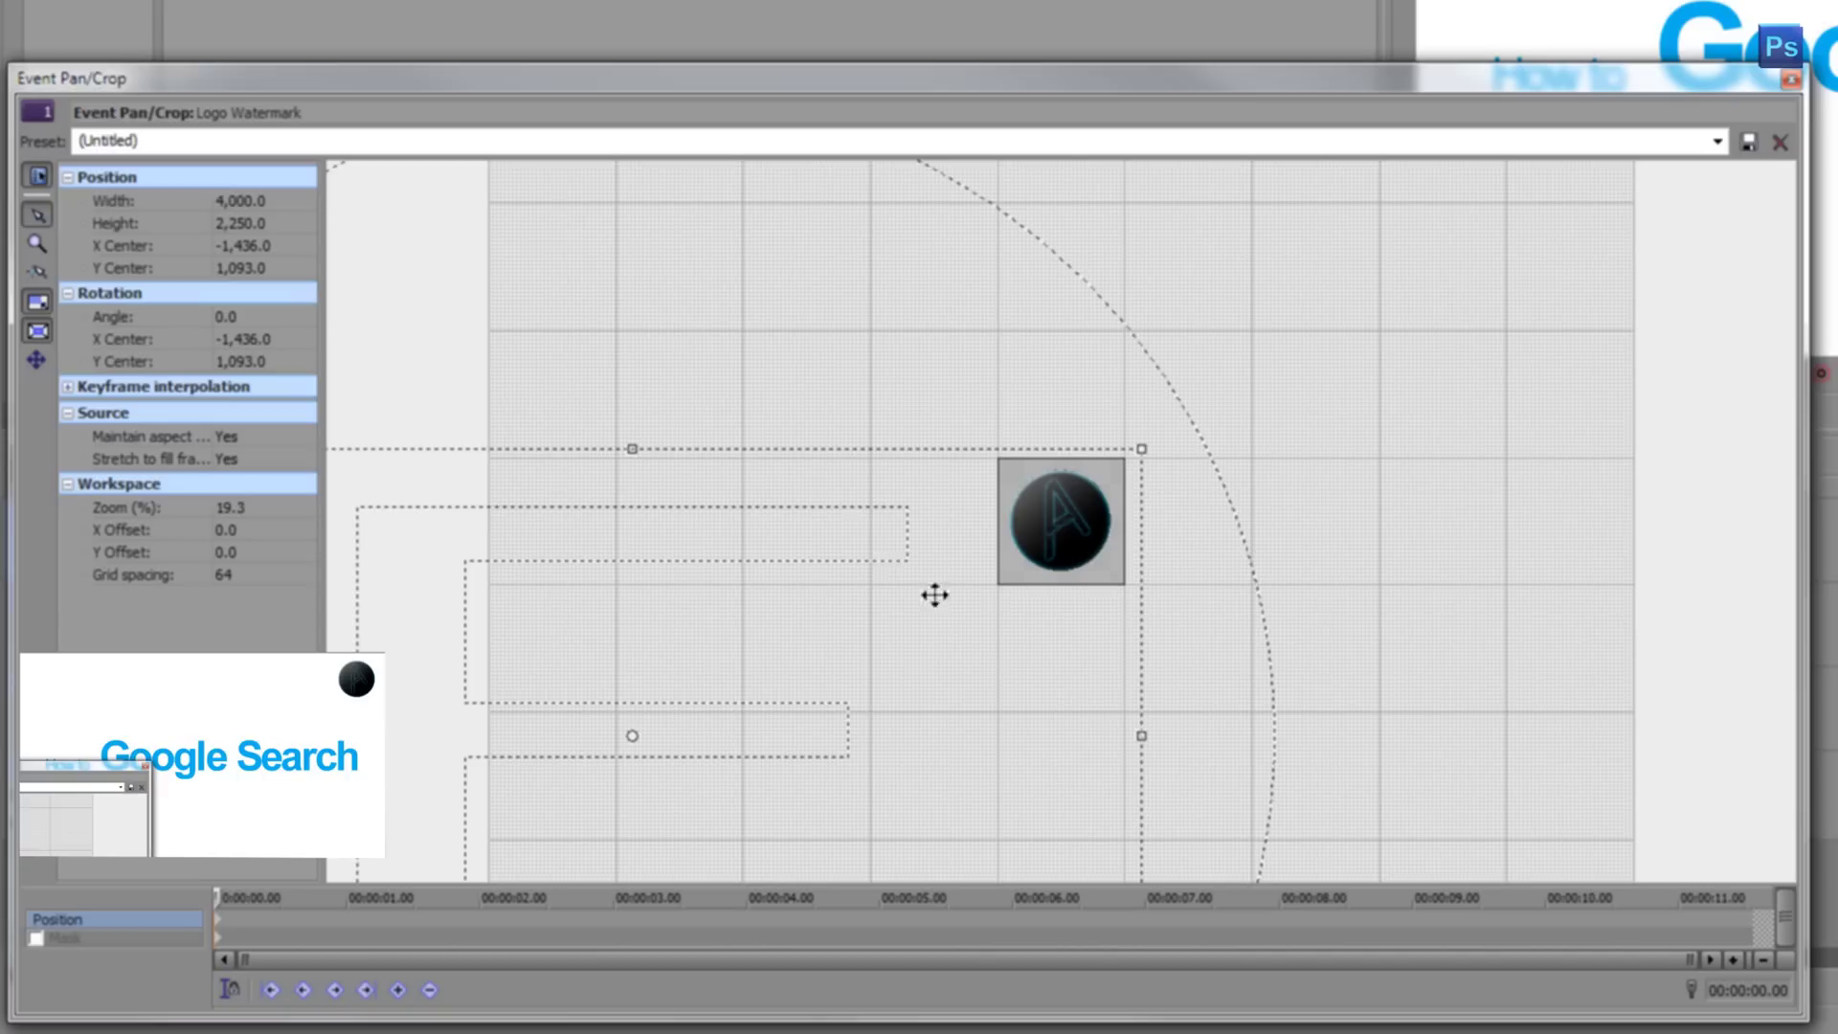
Step: Restore the logo's crop frame to its default and close the Event Pan/Crop editor
{"action": "right_click", "coordinate": [846, 504]}
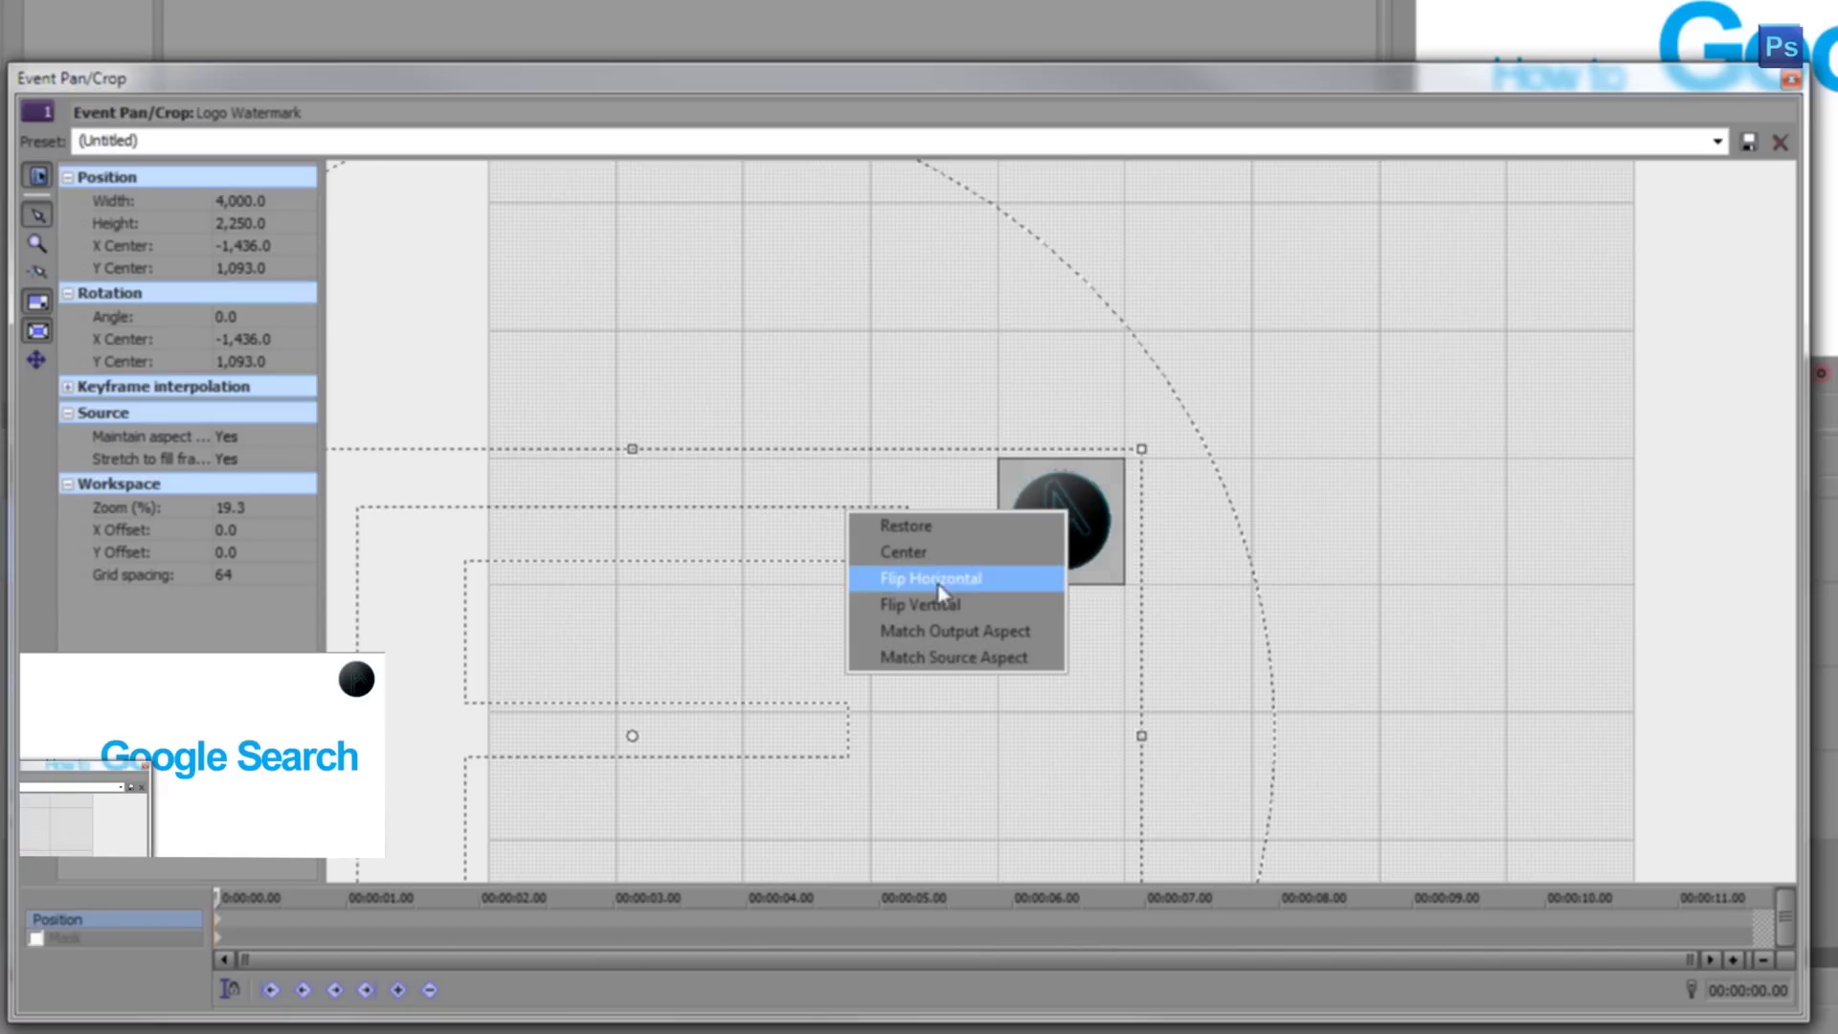
{"action": "left_click", "coordinate": [992, 532]}
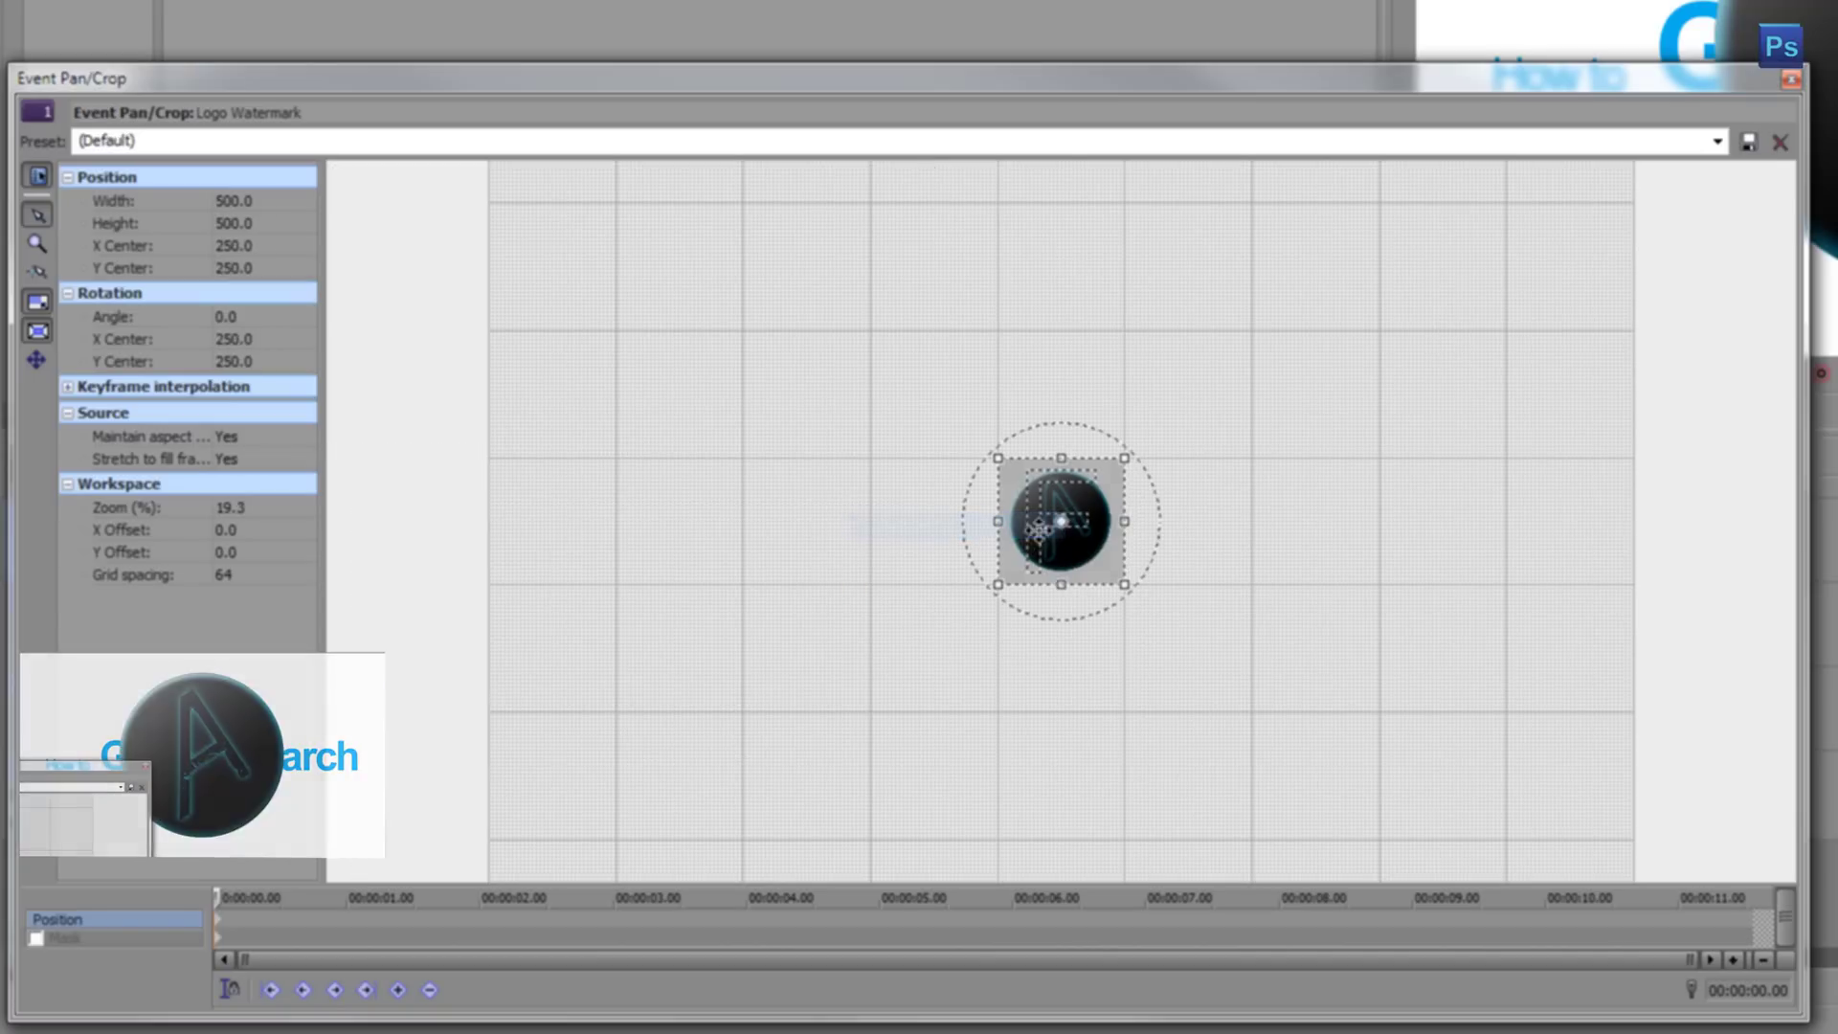
{"action": "left_click", "coordinate": [1789, 78]}
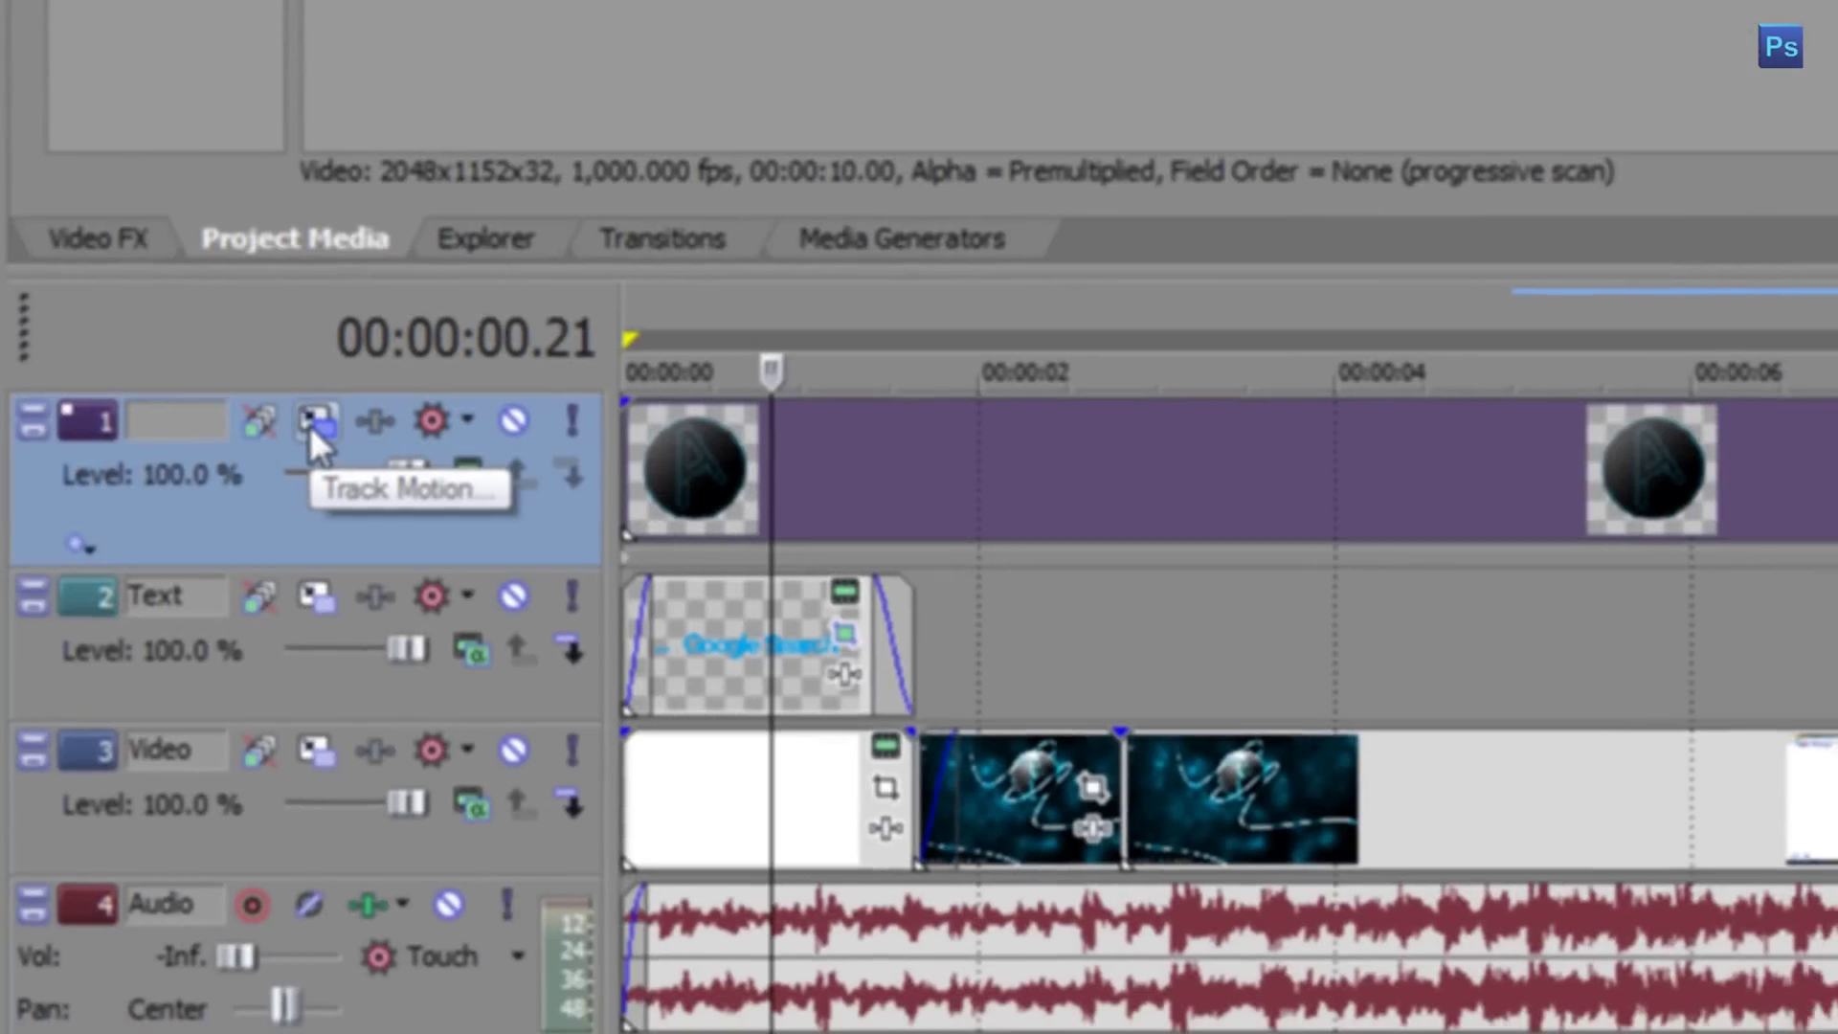
Step: Open Track Motion for the logo track and shrink its frame to about 348 × 196
{"action": "left_click", "coordinate": [319, 423]}
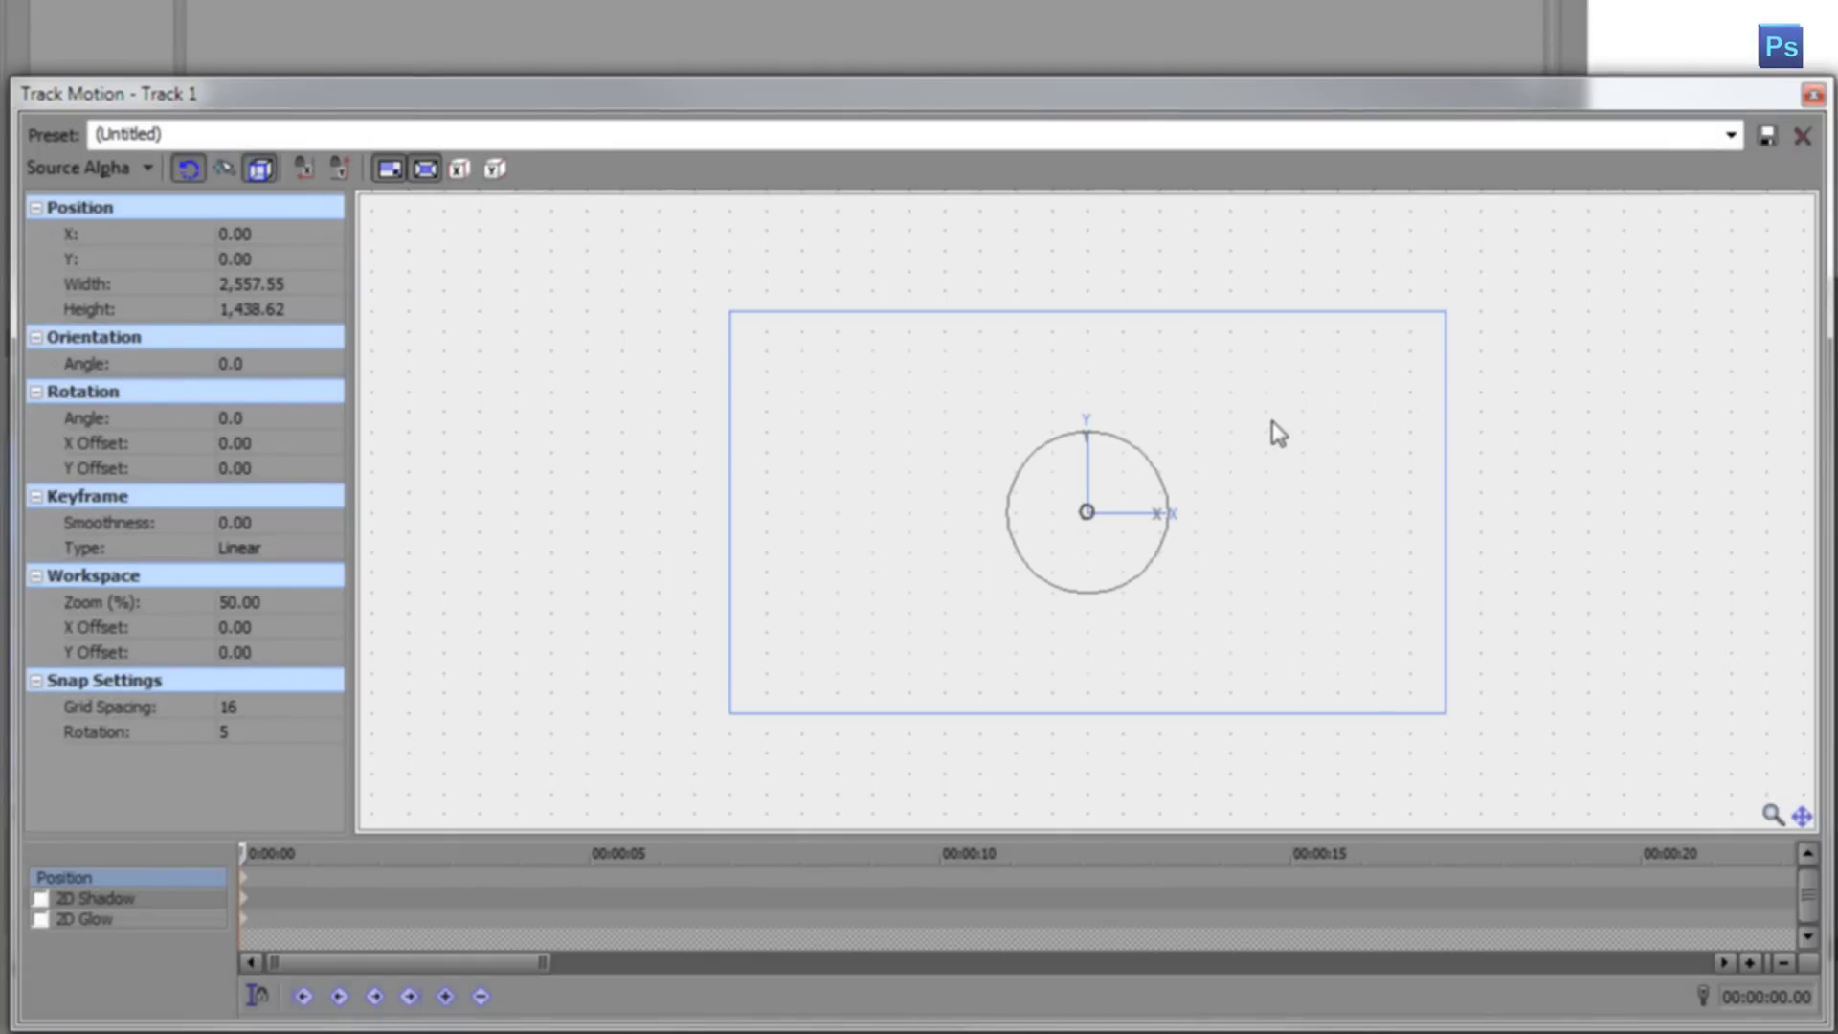
{"action": "scroll", "coordinate": [1278, 433], "scroll_direction": "down", "scroll_amount": 2}
{"action": "scroll", "coordinate": [1278, 433], "scroll_direction": "down", "scroll_amount": 1}
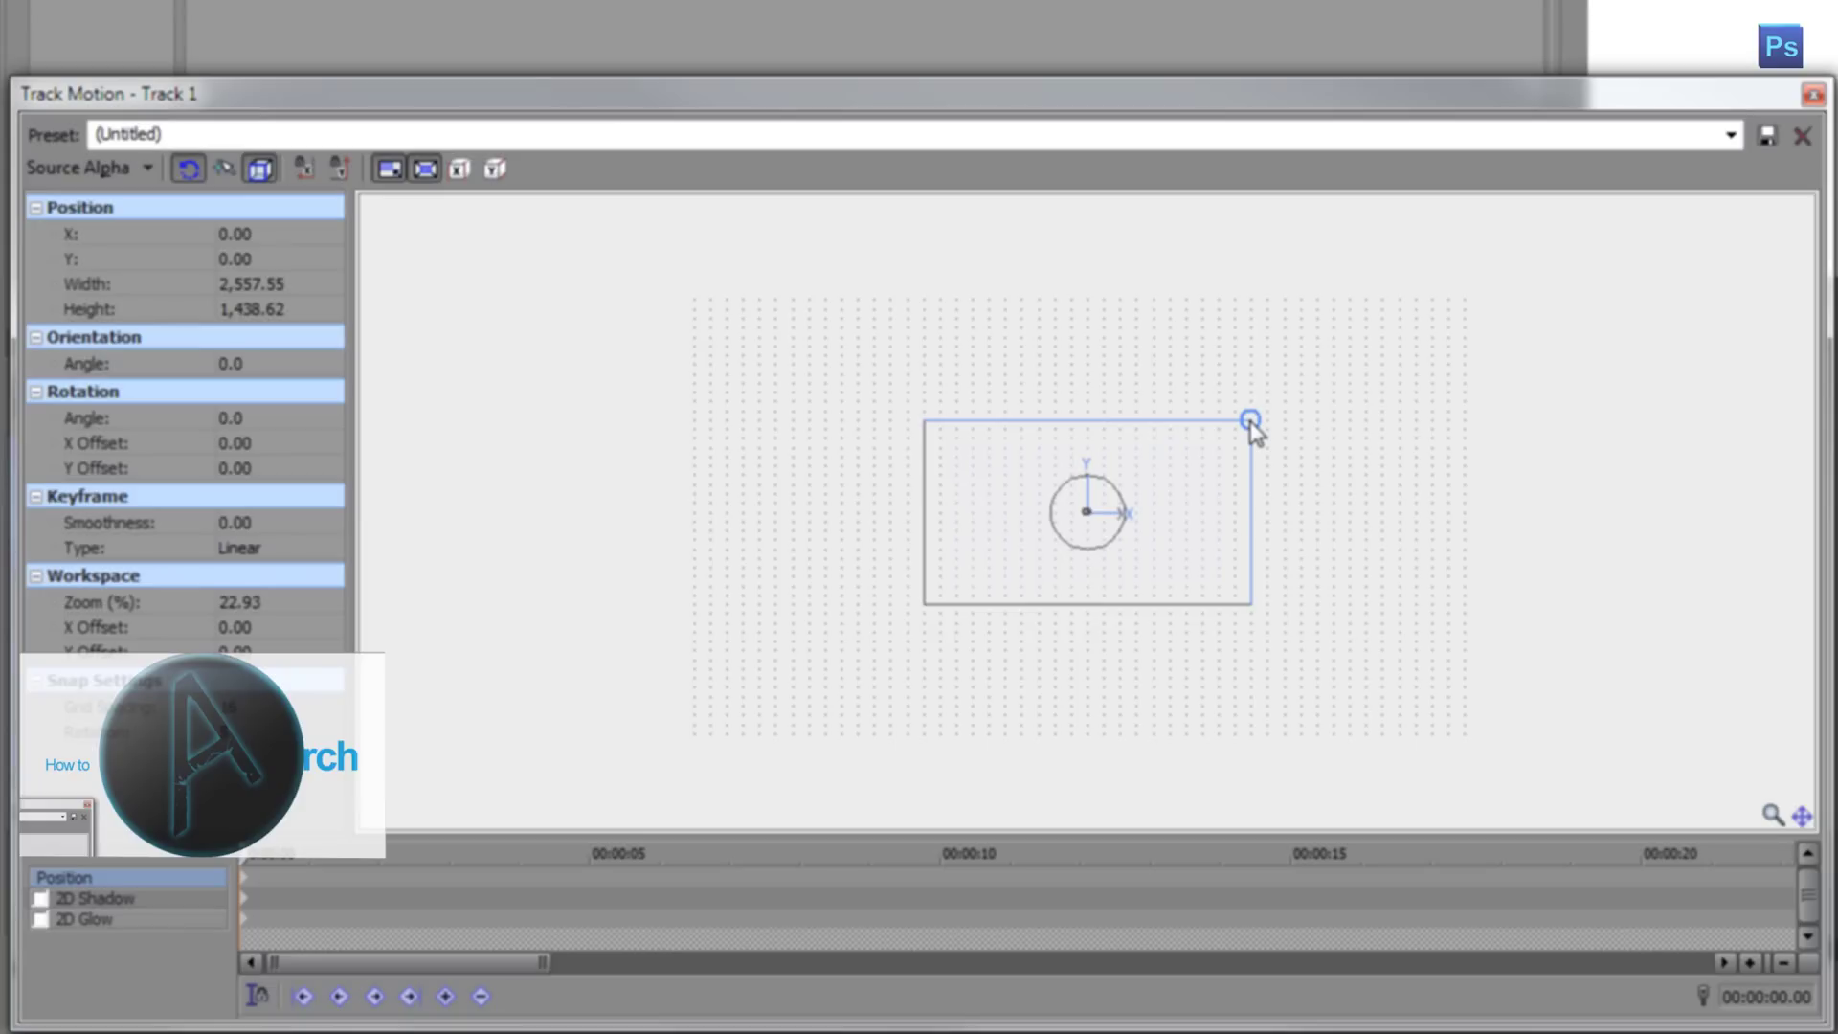
{"action": "left_click_drag", "start_coordinate": [1248, 427], "coordinate": [1116, 527]}
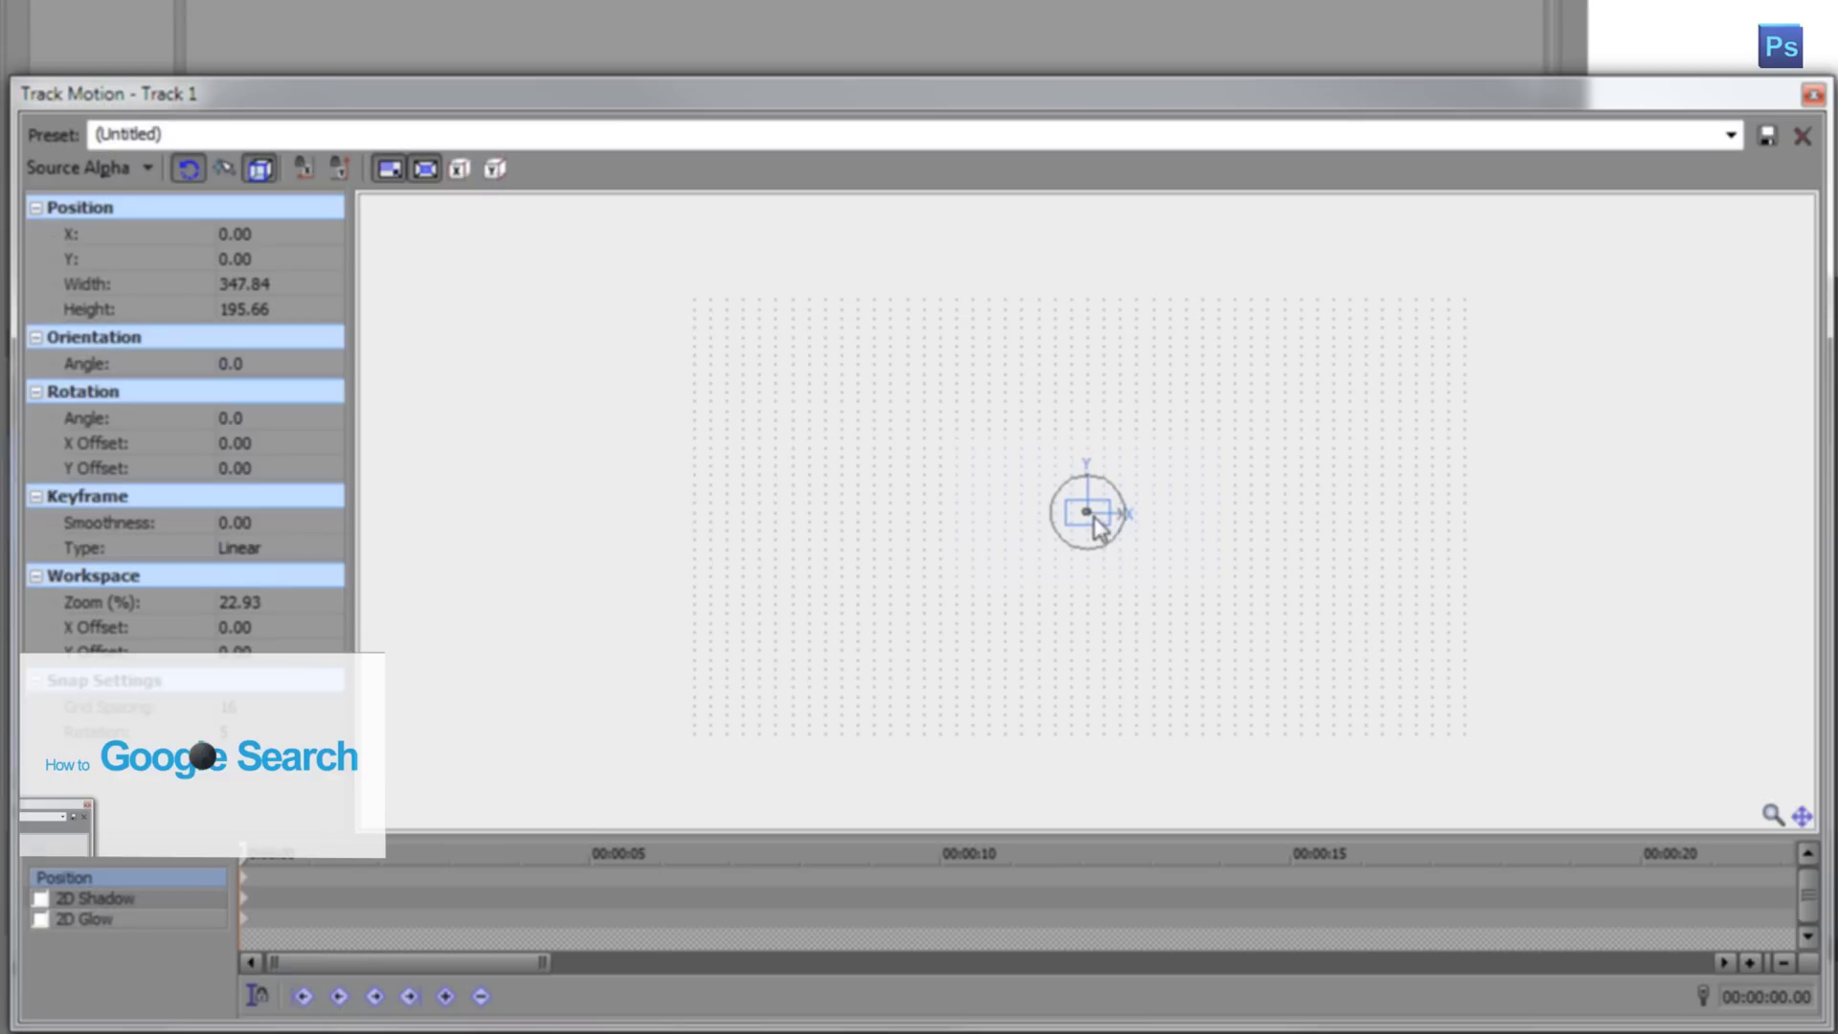
{"action": "scroll", "coordinate": [1096, 527], "scroll_direction": "up", "scroll_amount": 10}
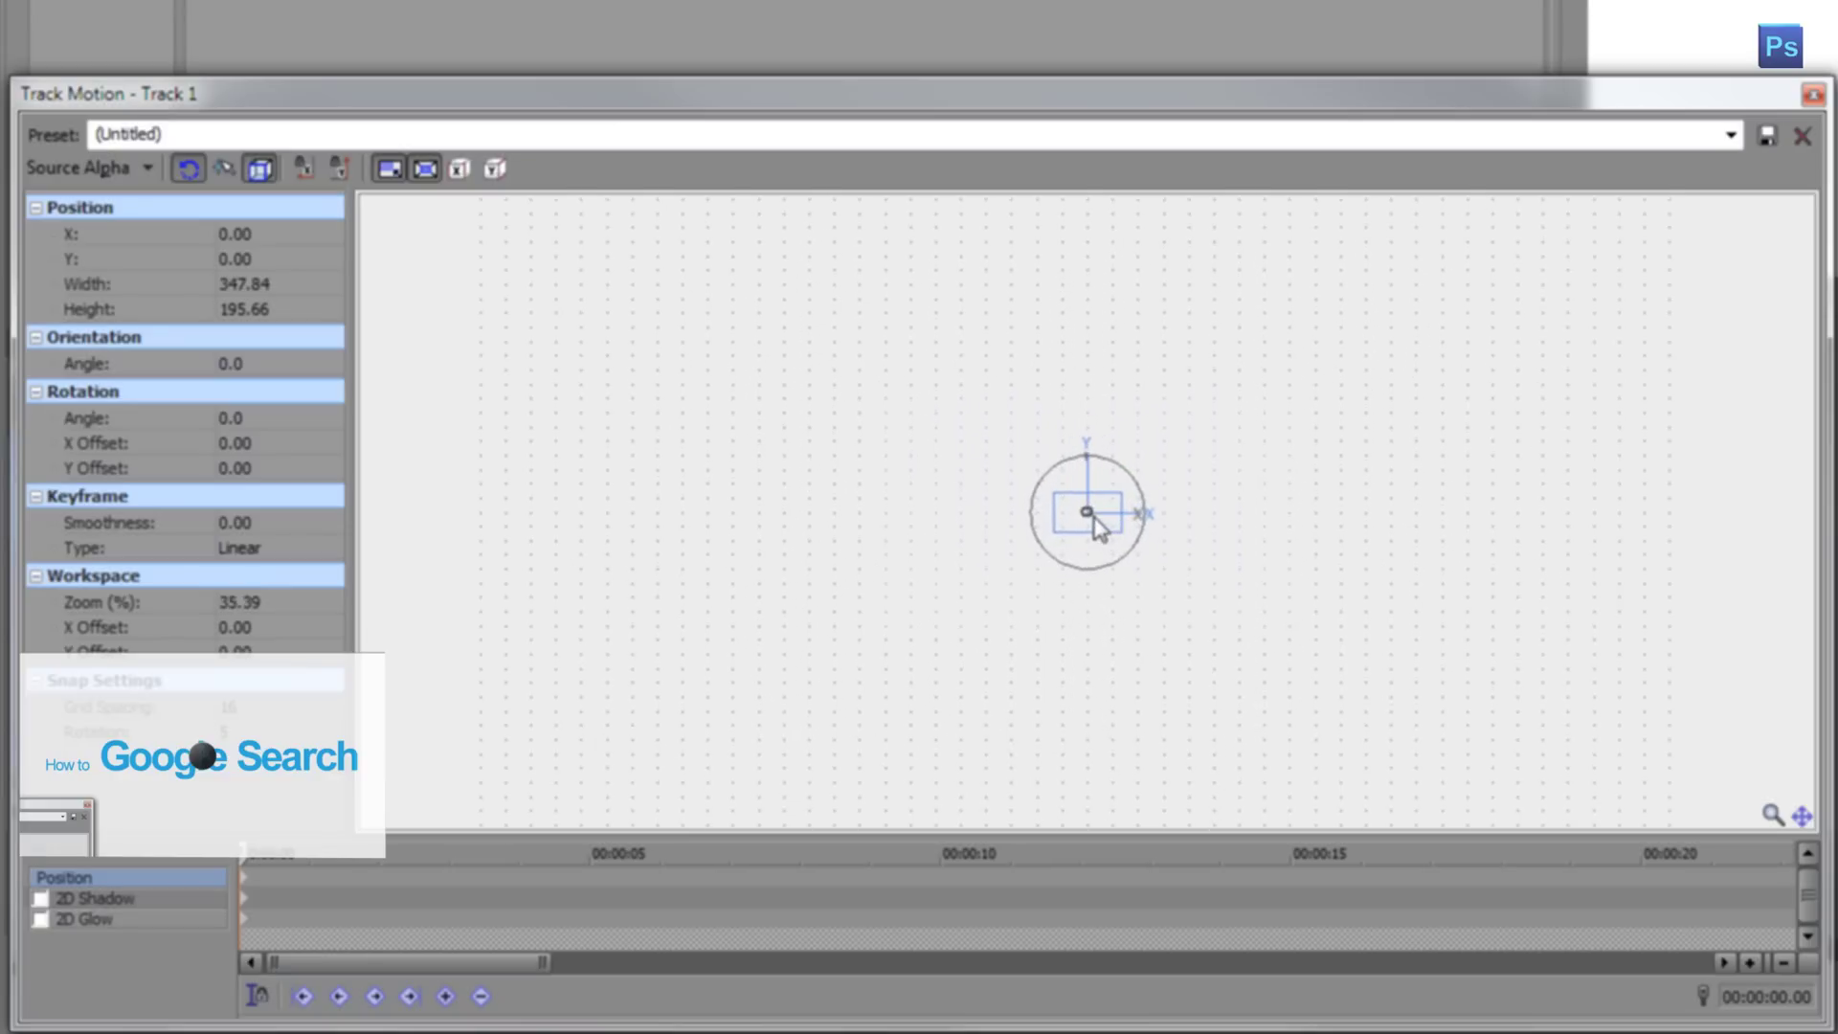
{"action": "scroll", "coordinate": [1095, 522], "scroll_direction": "up", "scroll_amount": 4}
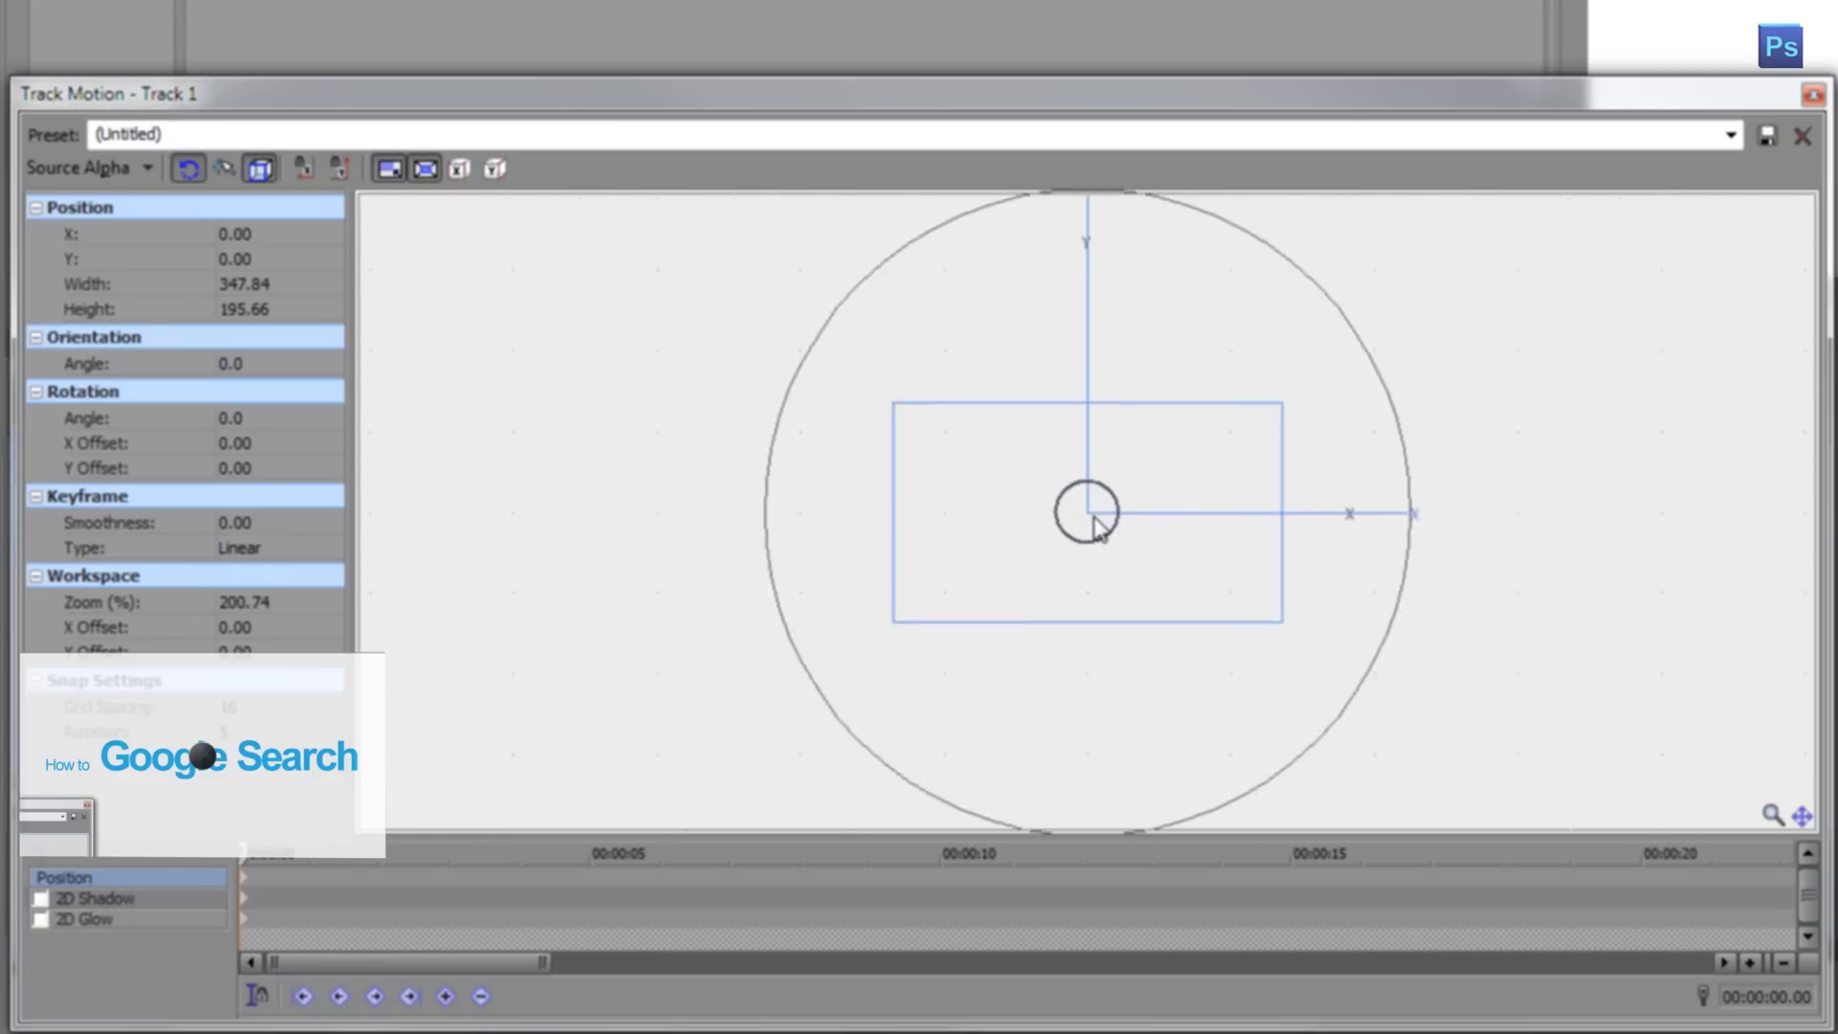
{"action": "scroll", "coordinate": [1095, 522], "scroll_direction": "down", "scroll_amount": 1}
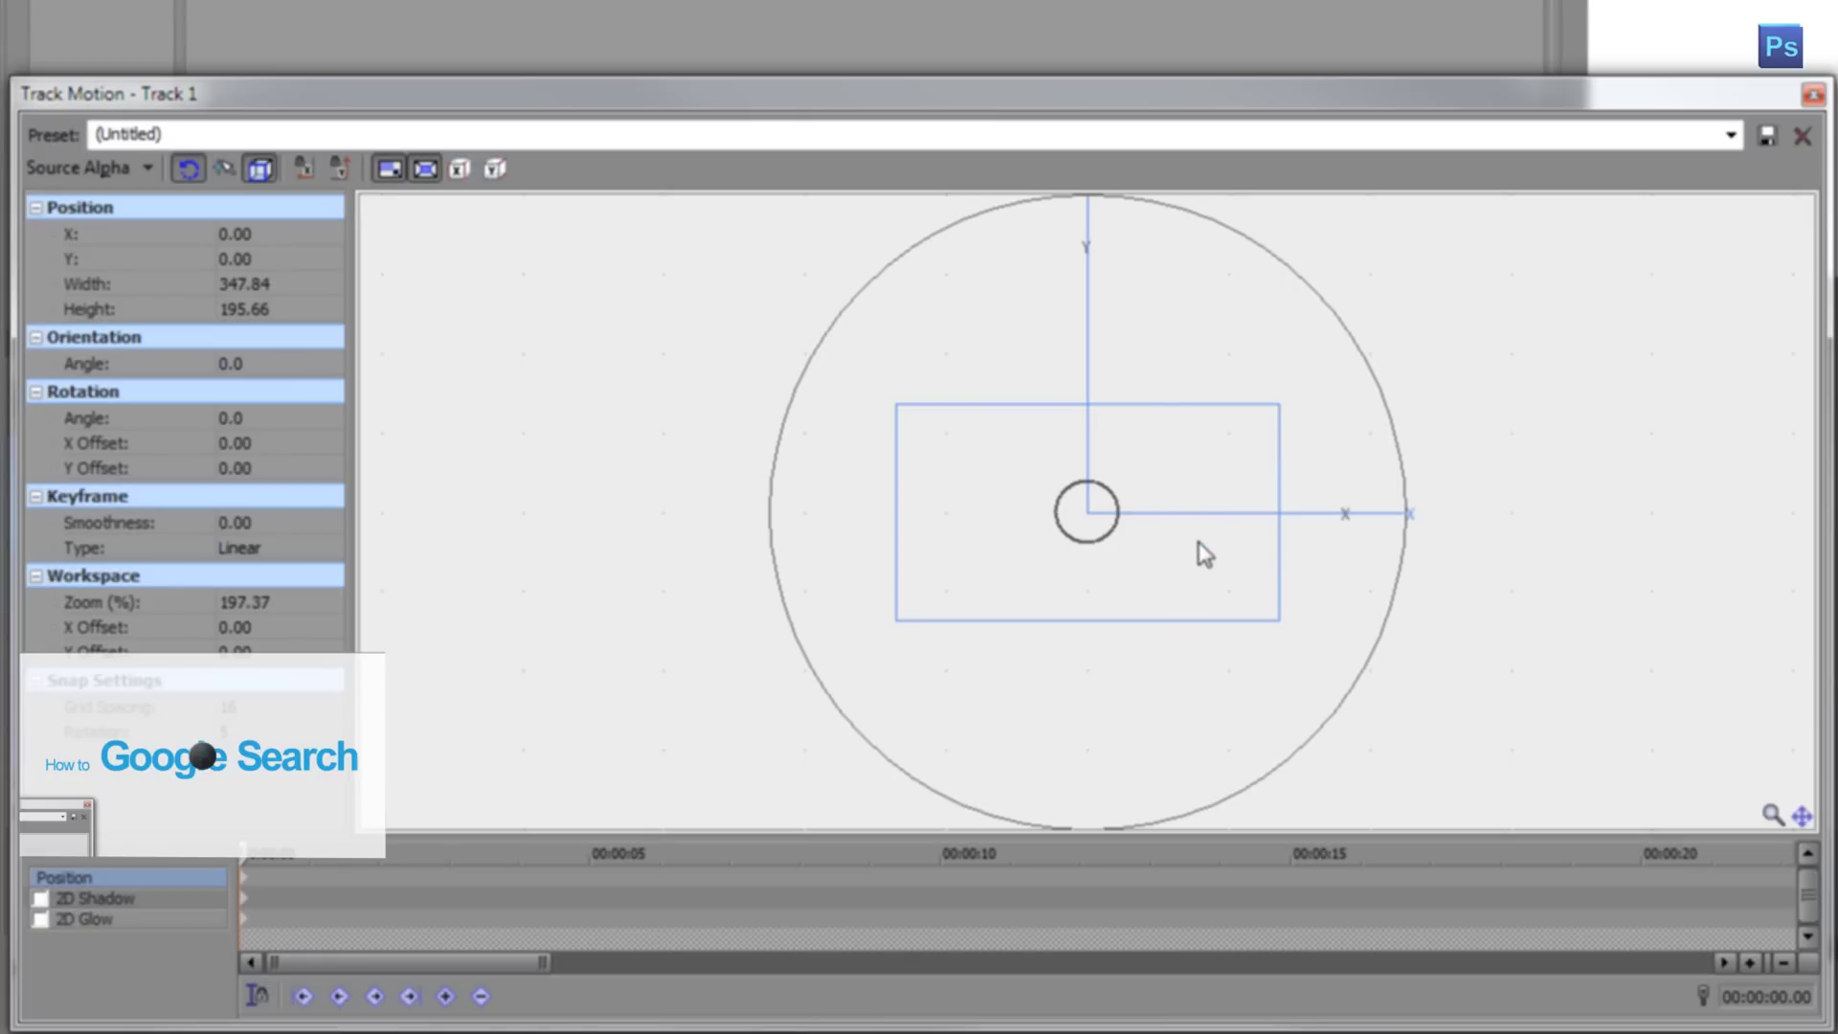
Step: Move the logo track's frame toward the upper-right corner of the picture, to about X 891, Y 465
{"action": "left_click_drag", "start_coordinate": [1198, 542], "coordinate": [1532, 330]}
{"action": "scroll", "coordinate": [1494, 340], "scroll_direction": "down", "scroll_amount": 6}
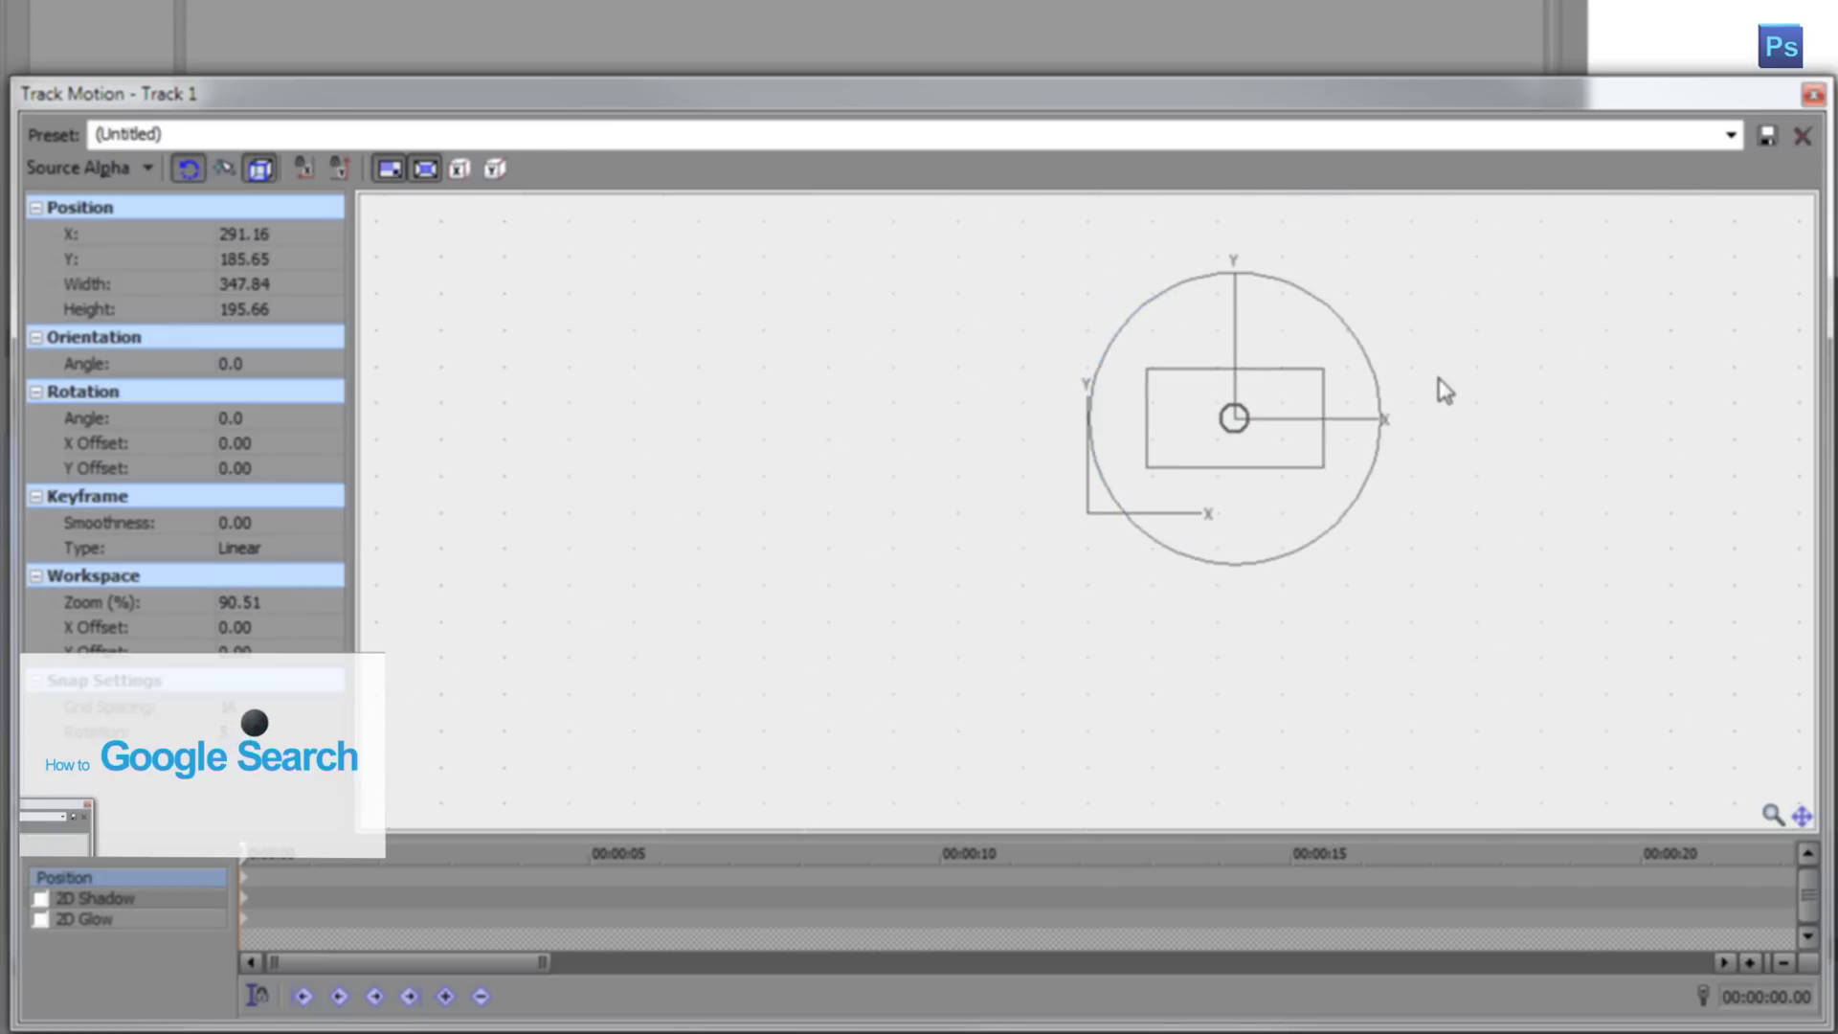
{"action": "scroll", "coordinate": [1254, 459], "scroll_direction": "down", "scroll_amount": 1}
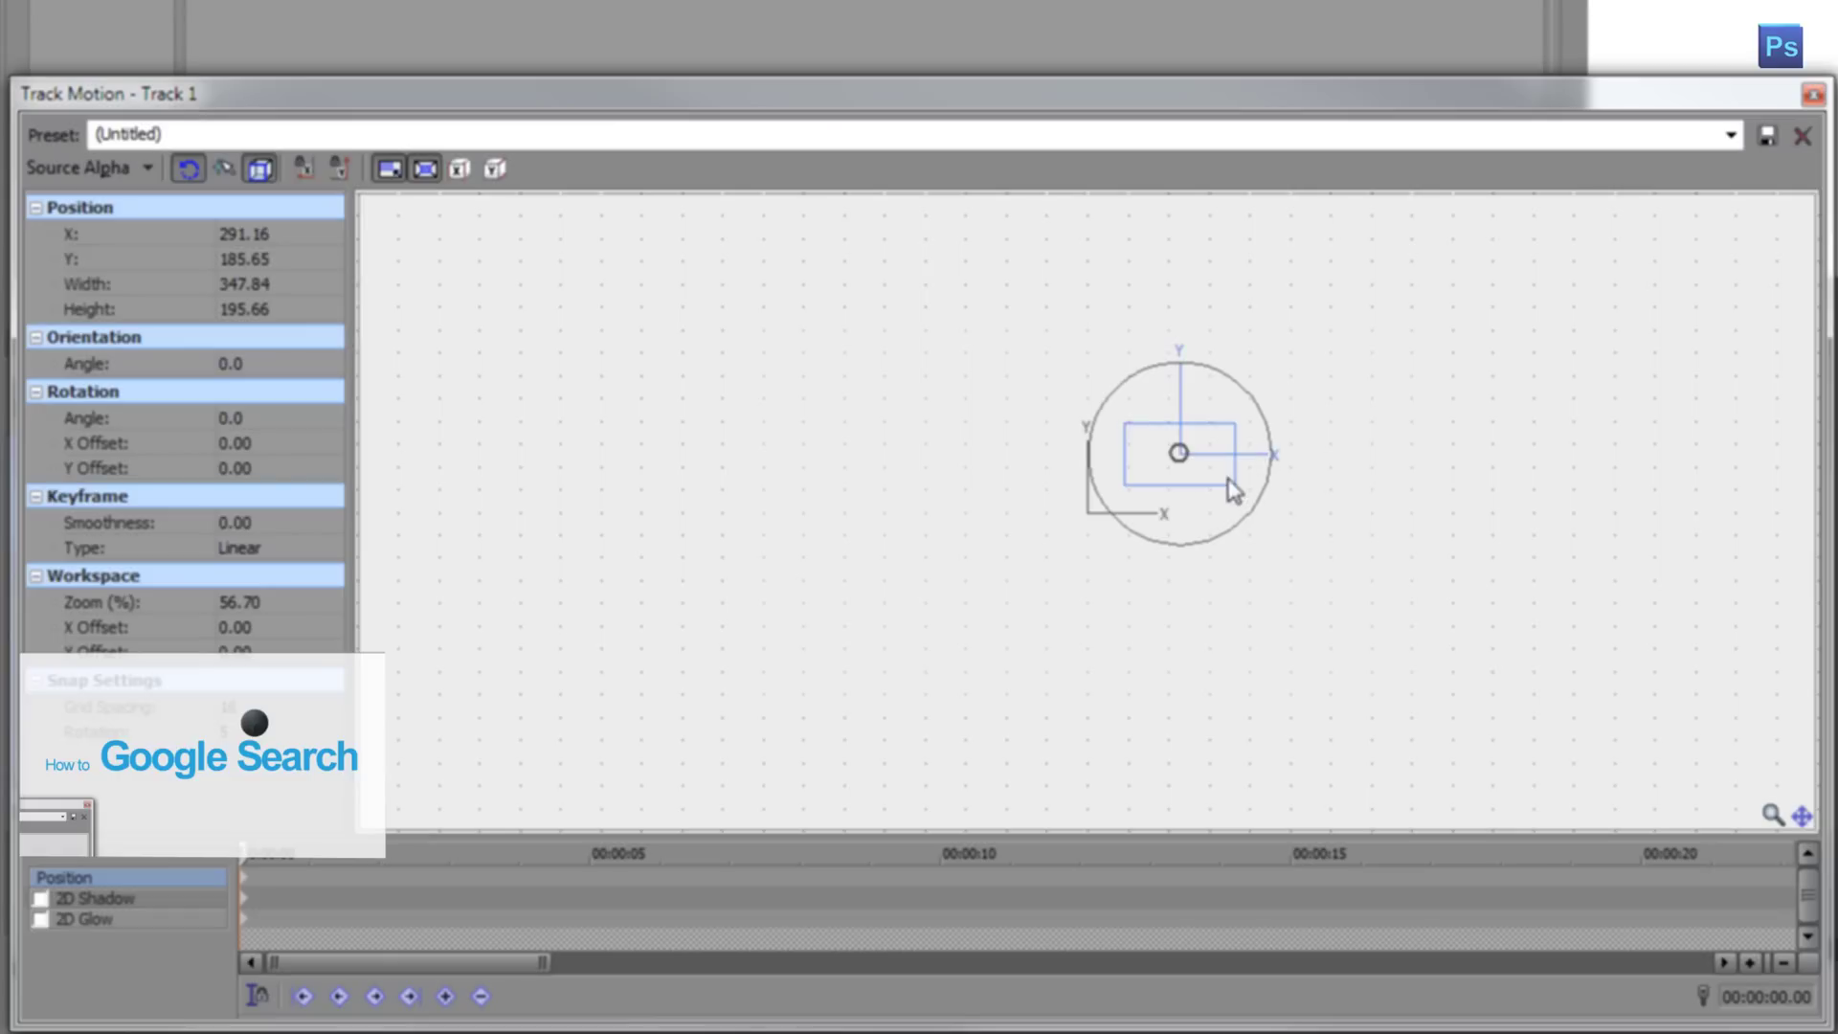
{"action": "left_click_drag", "start_coordinate": [1206, 463], "coordinate": [1396, 376]}
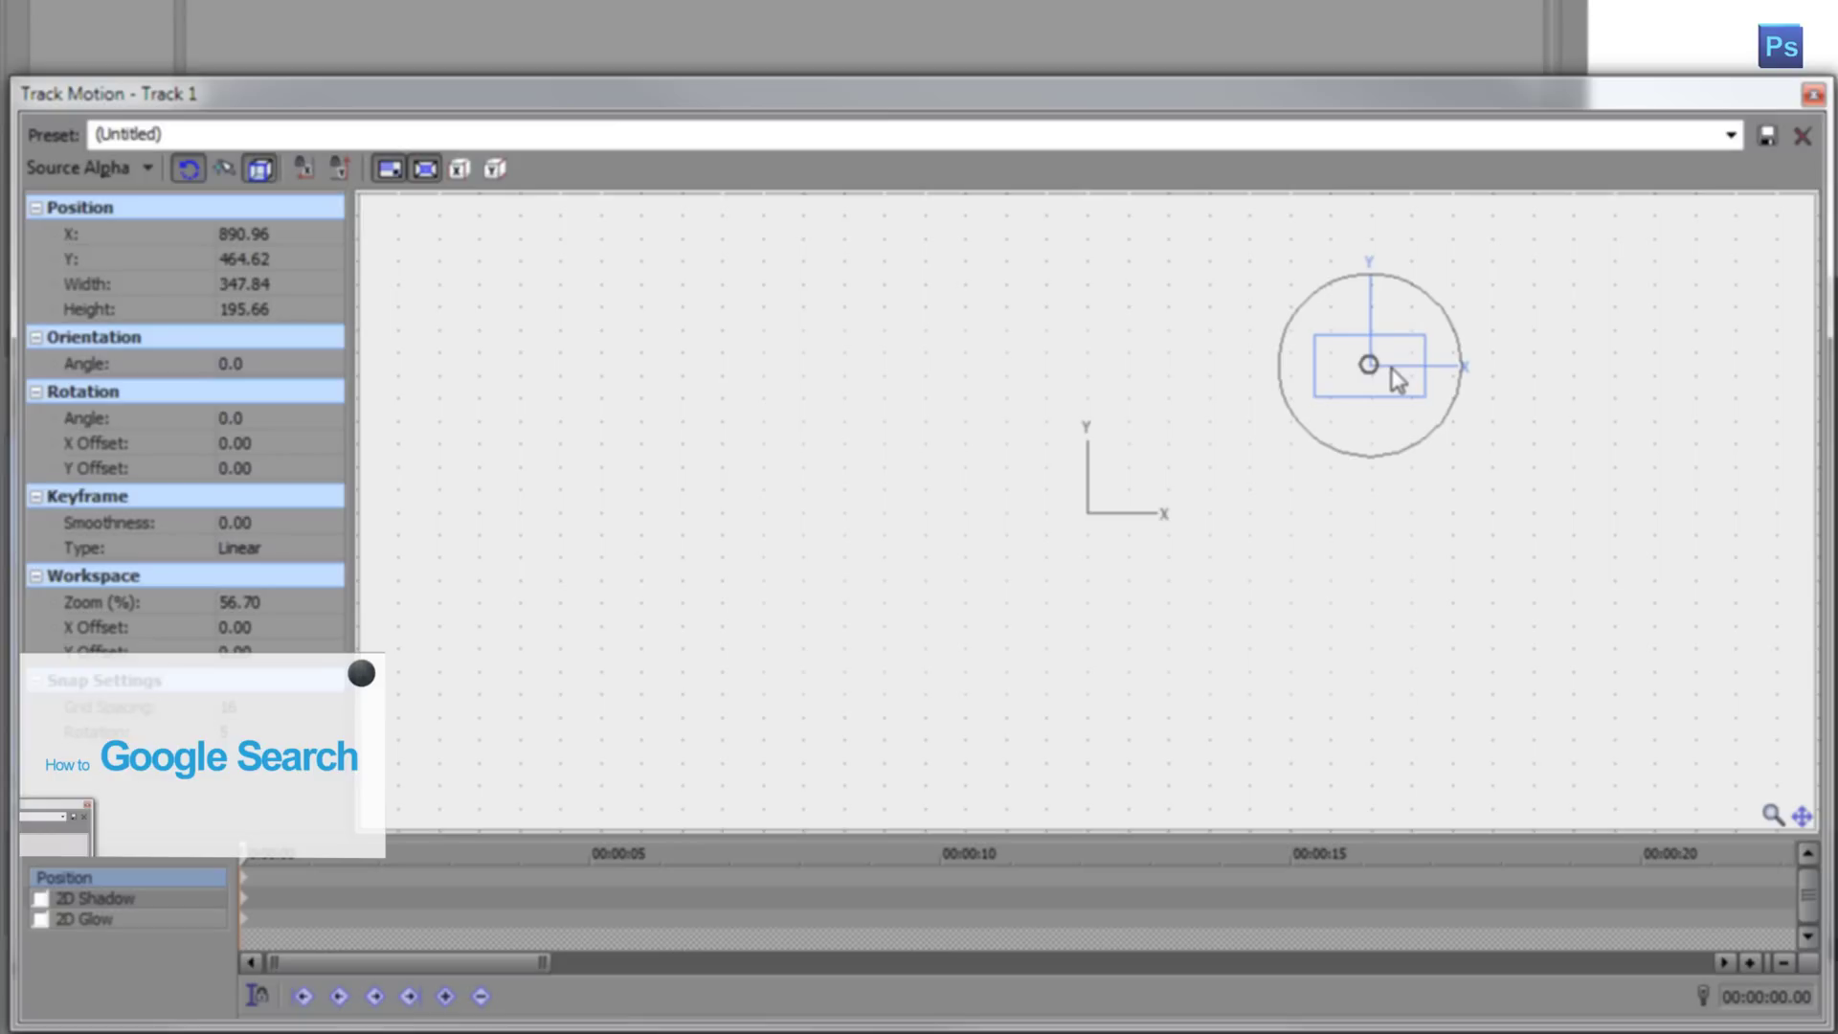
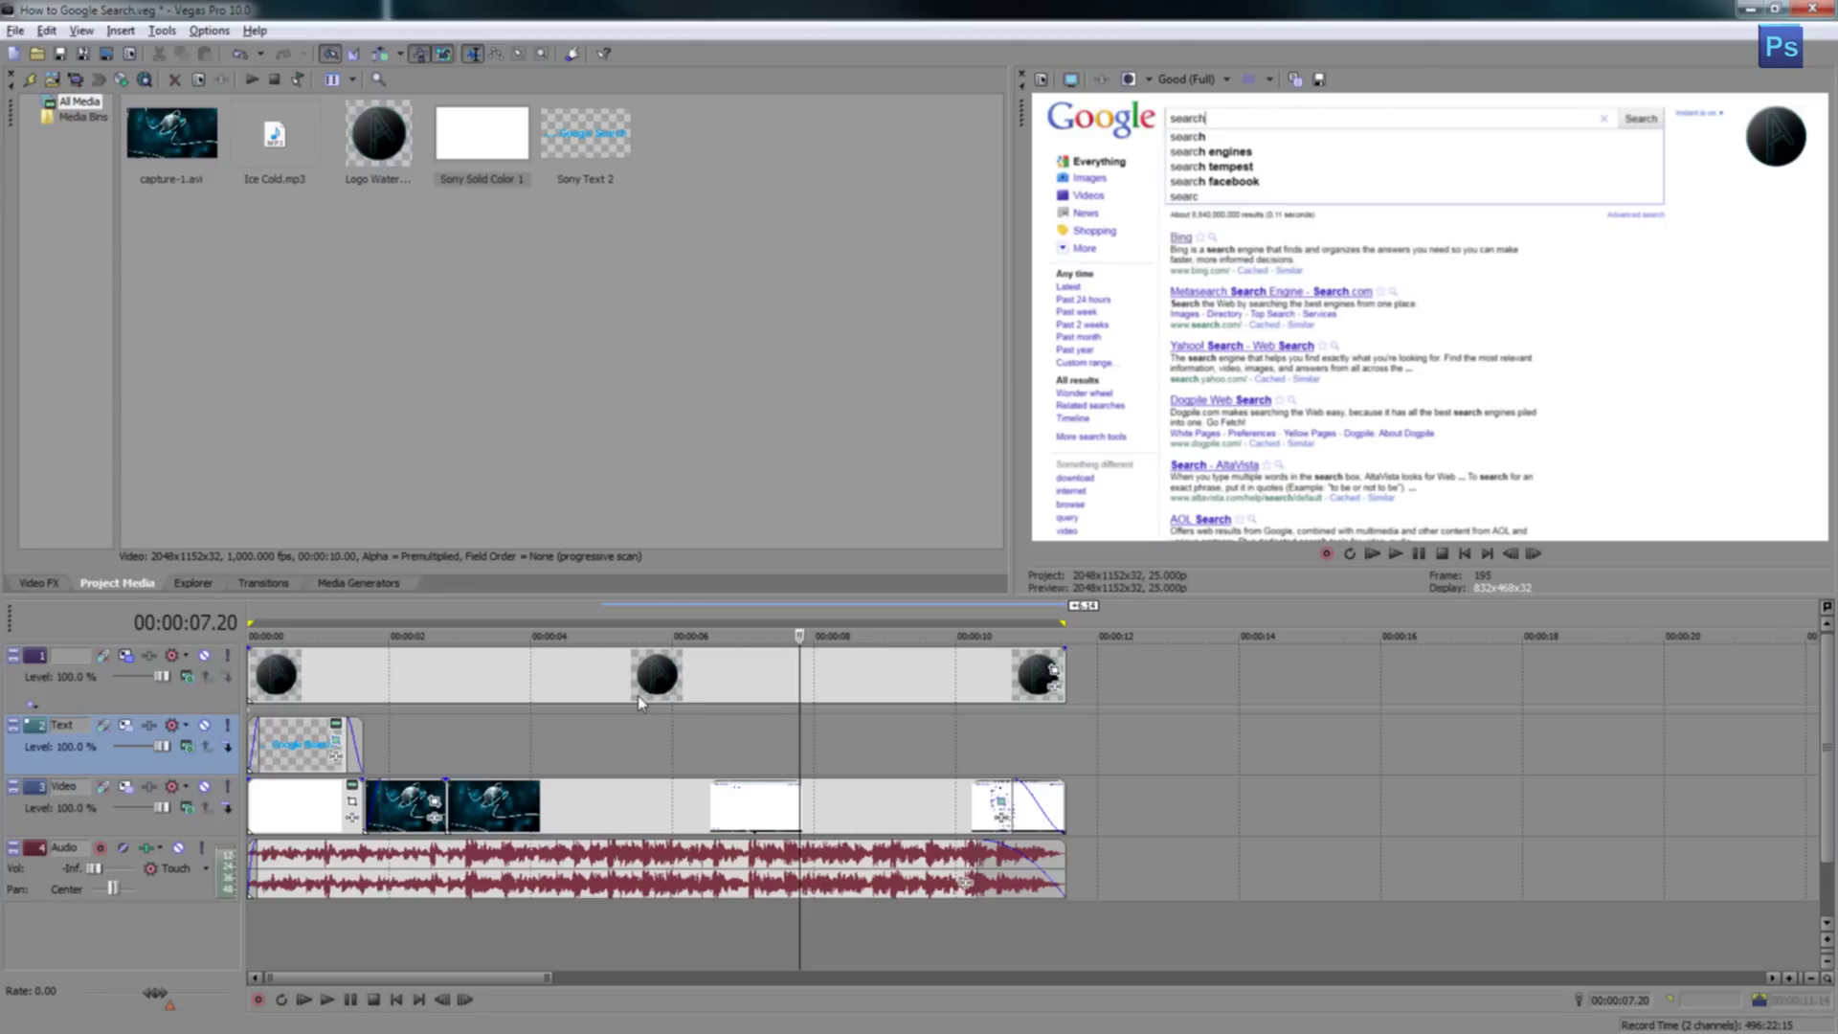
Step: Try lowering the logo event's opacity to about 53% on the timeline and return it to full opacity
{"action": "left_click", "coordinate": [494, 744]}
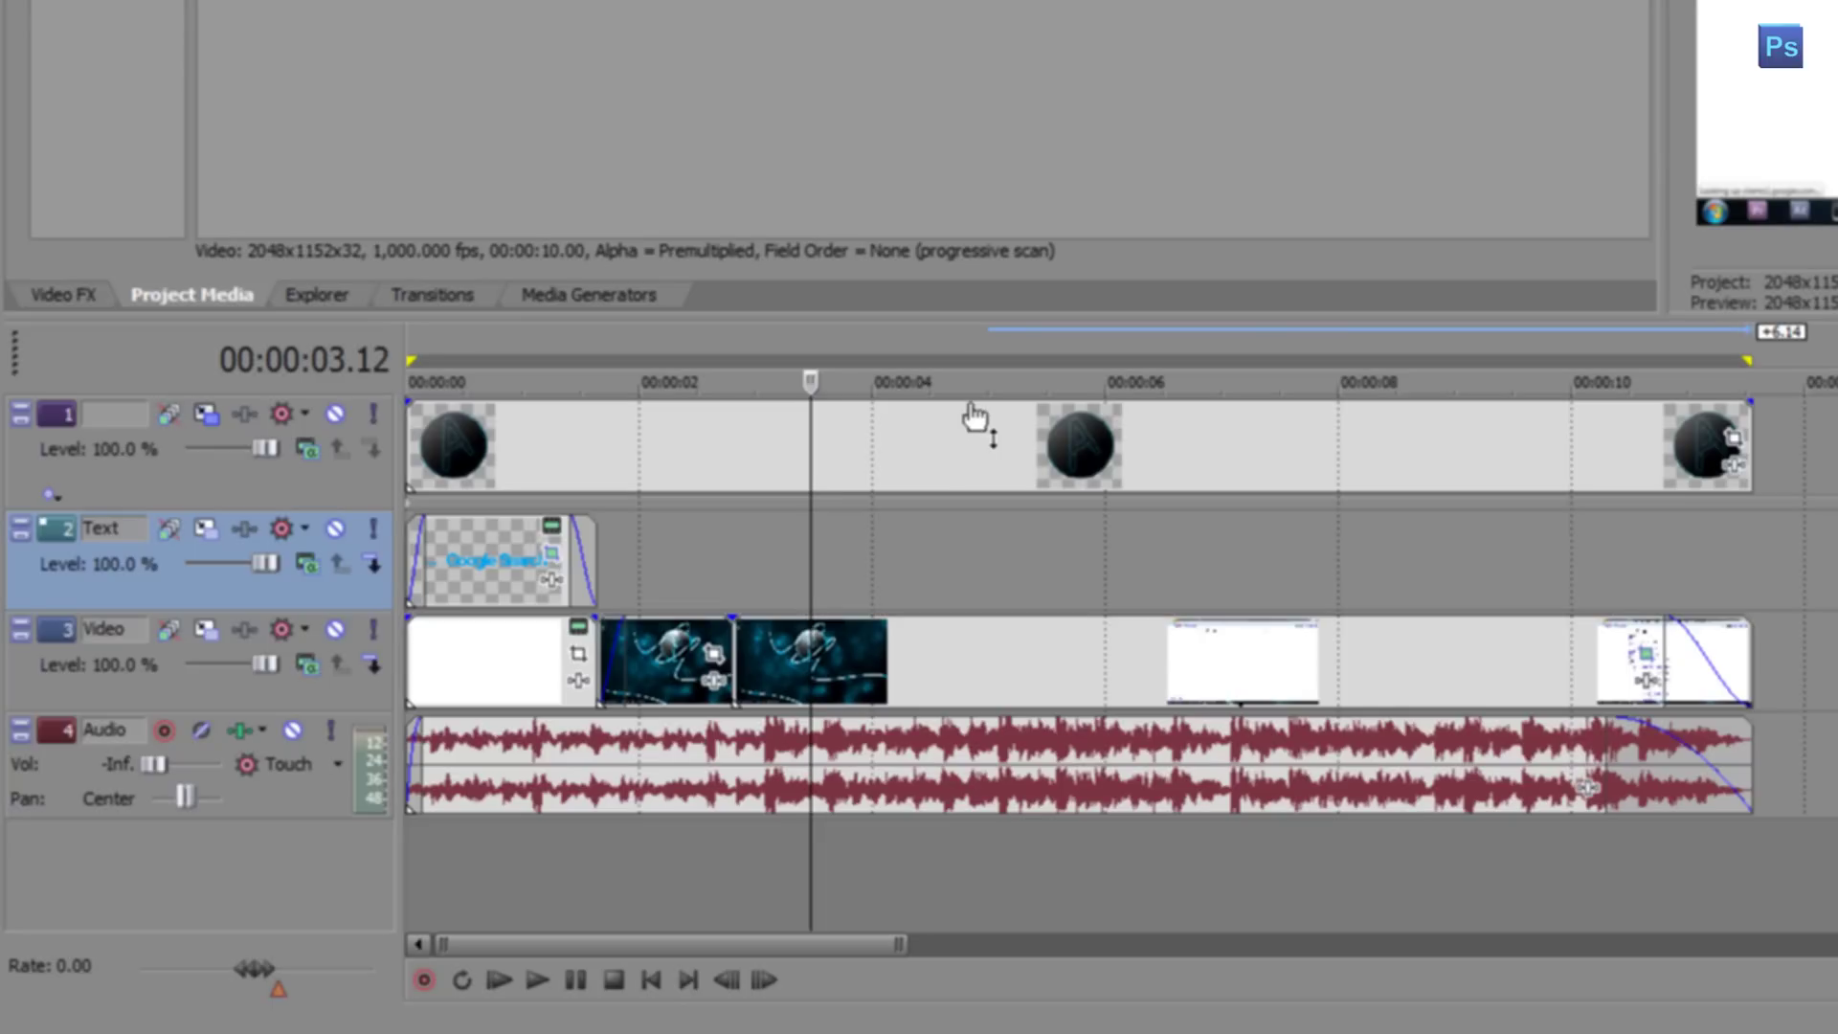
{"action": "left_click_drag", "start_coordinate": [972, 406], "coordinate": [984, 460]}
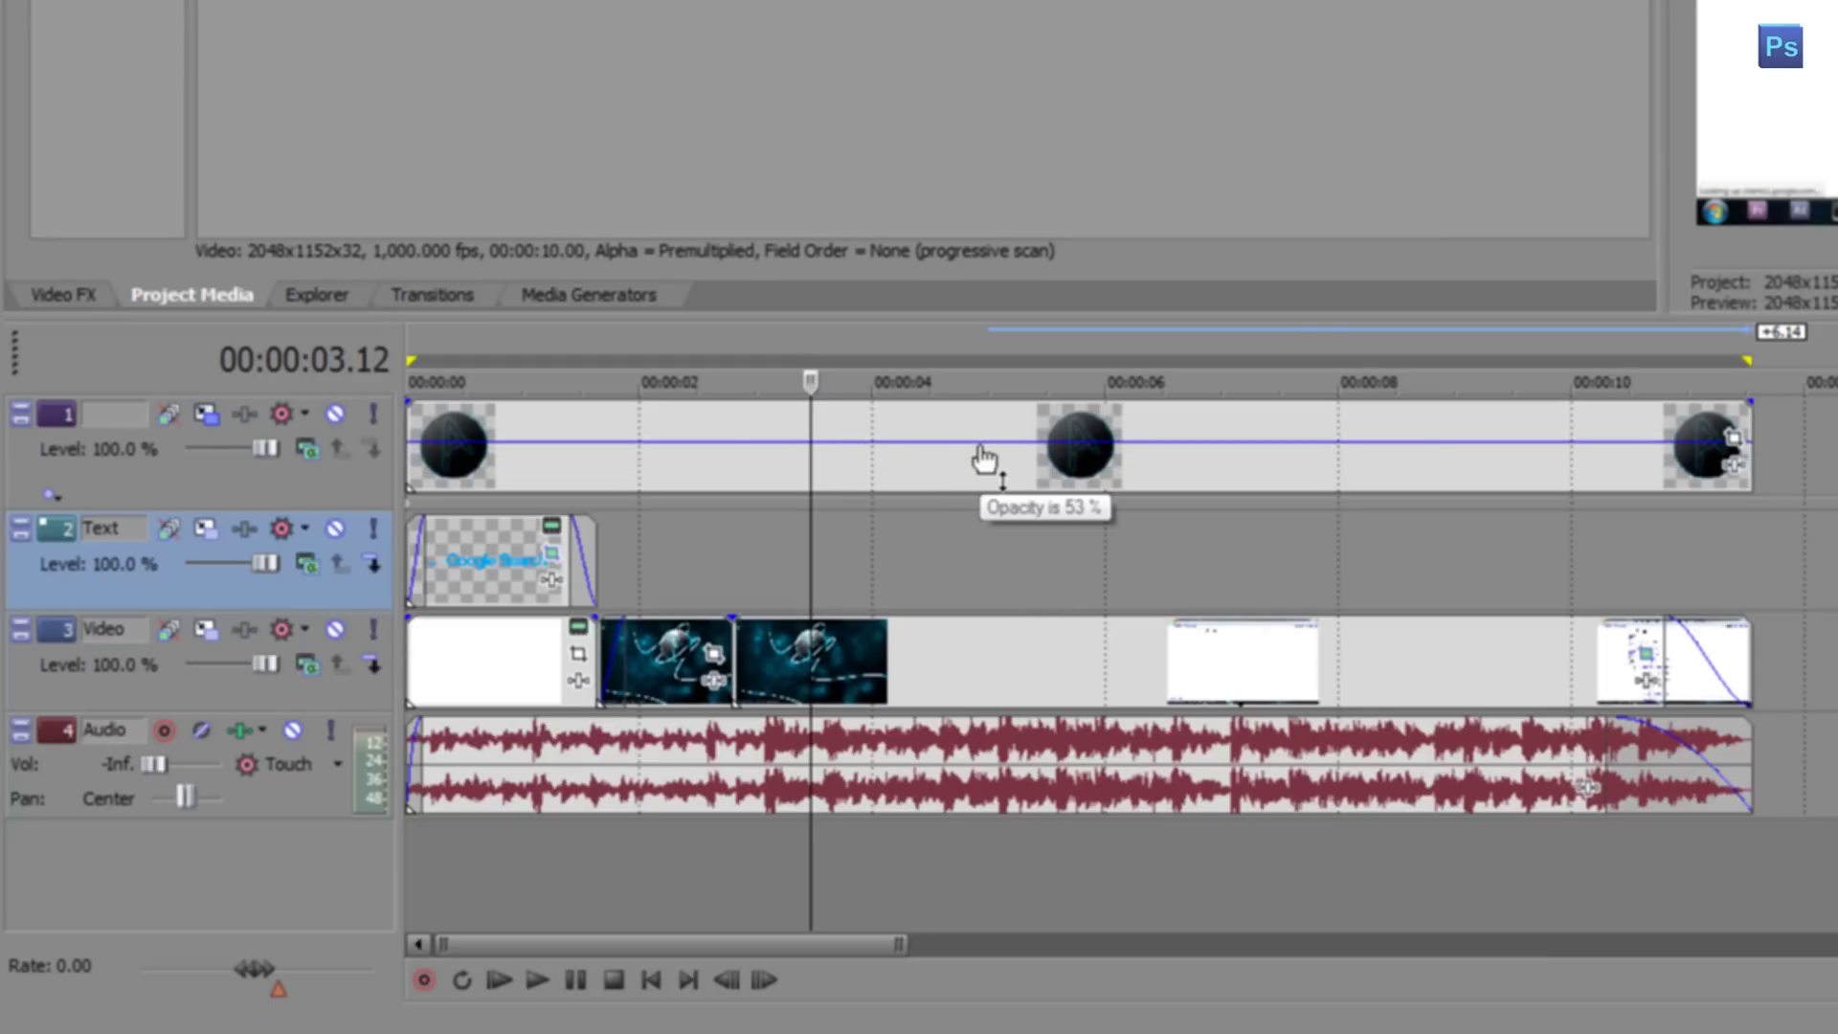
{"action": "left_click_drag", "start_coordinate": [984, 460], "coordinate": [994, 396]}
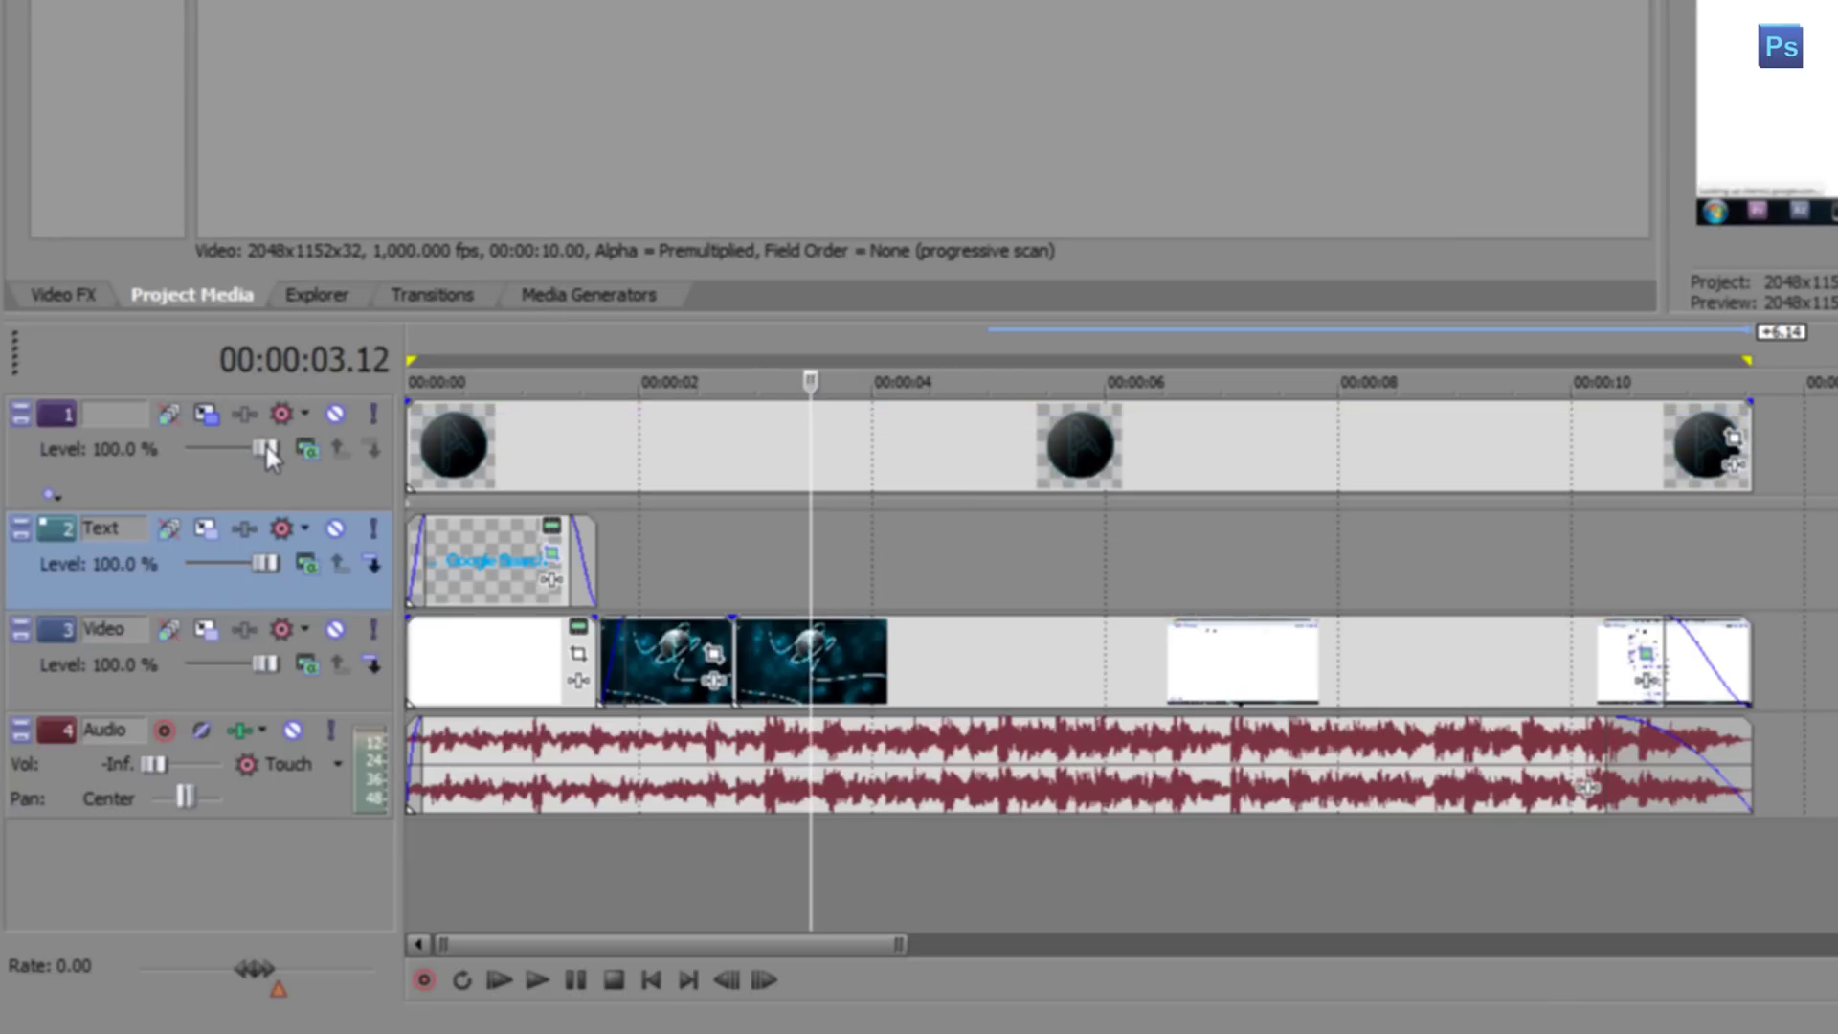
Step: Lower the logo track's level to about 49% so the watermark is semi-transparent
{"action": "left_click_drag", "start_coordinate": [266, 446], "coordinate": [226, 468]}
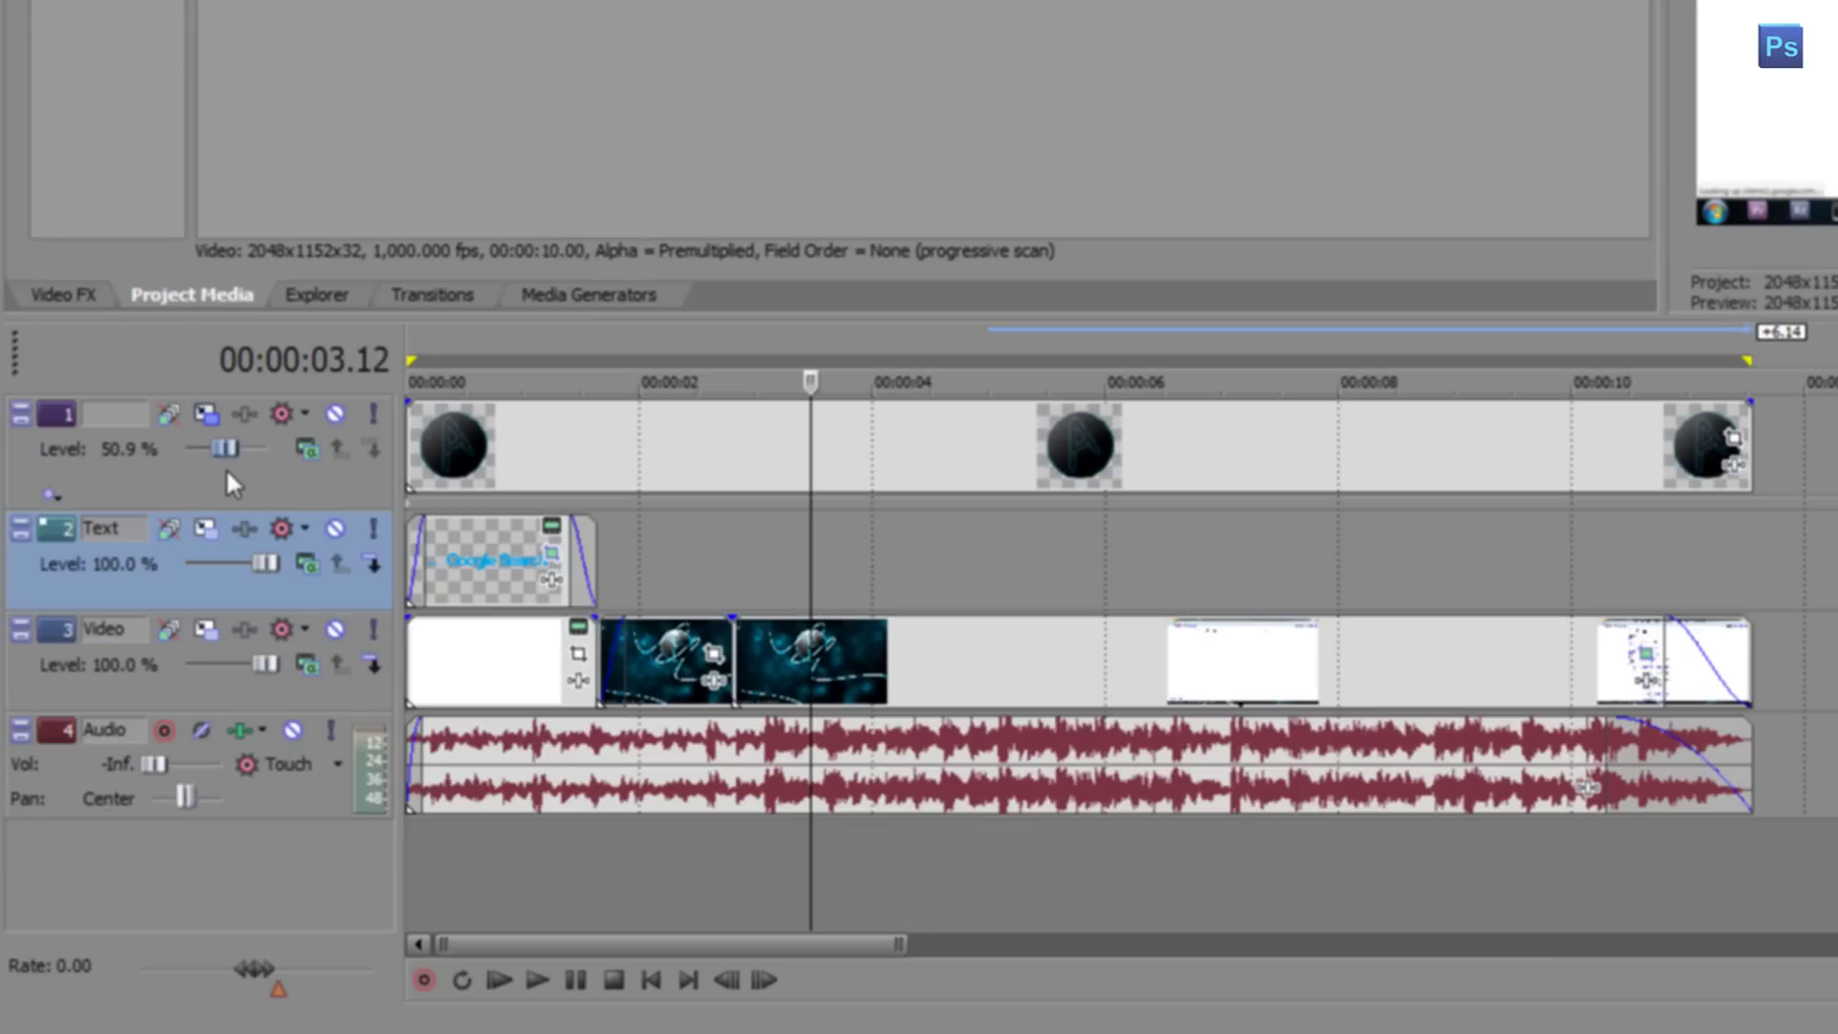
{"action": "left_click_drag", "start_coordinate": [227, 471], "coordinate": [212, 471]}
{"action": "left_click_drag", "start_coordinate": [213, 471], "coordinate": [224, 458]}
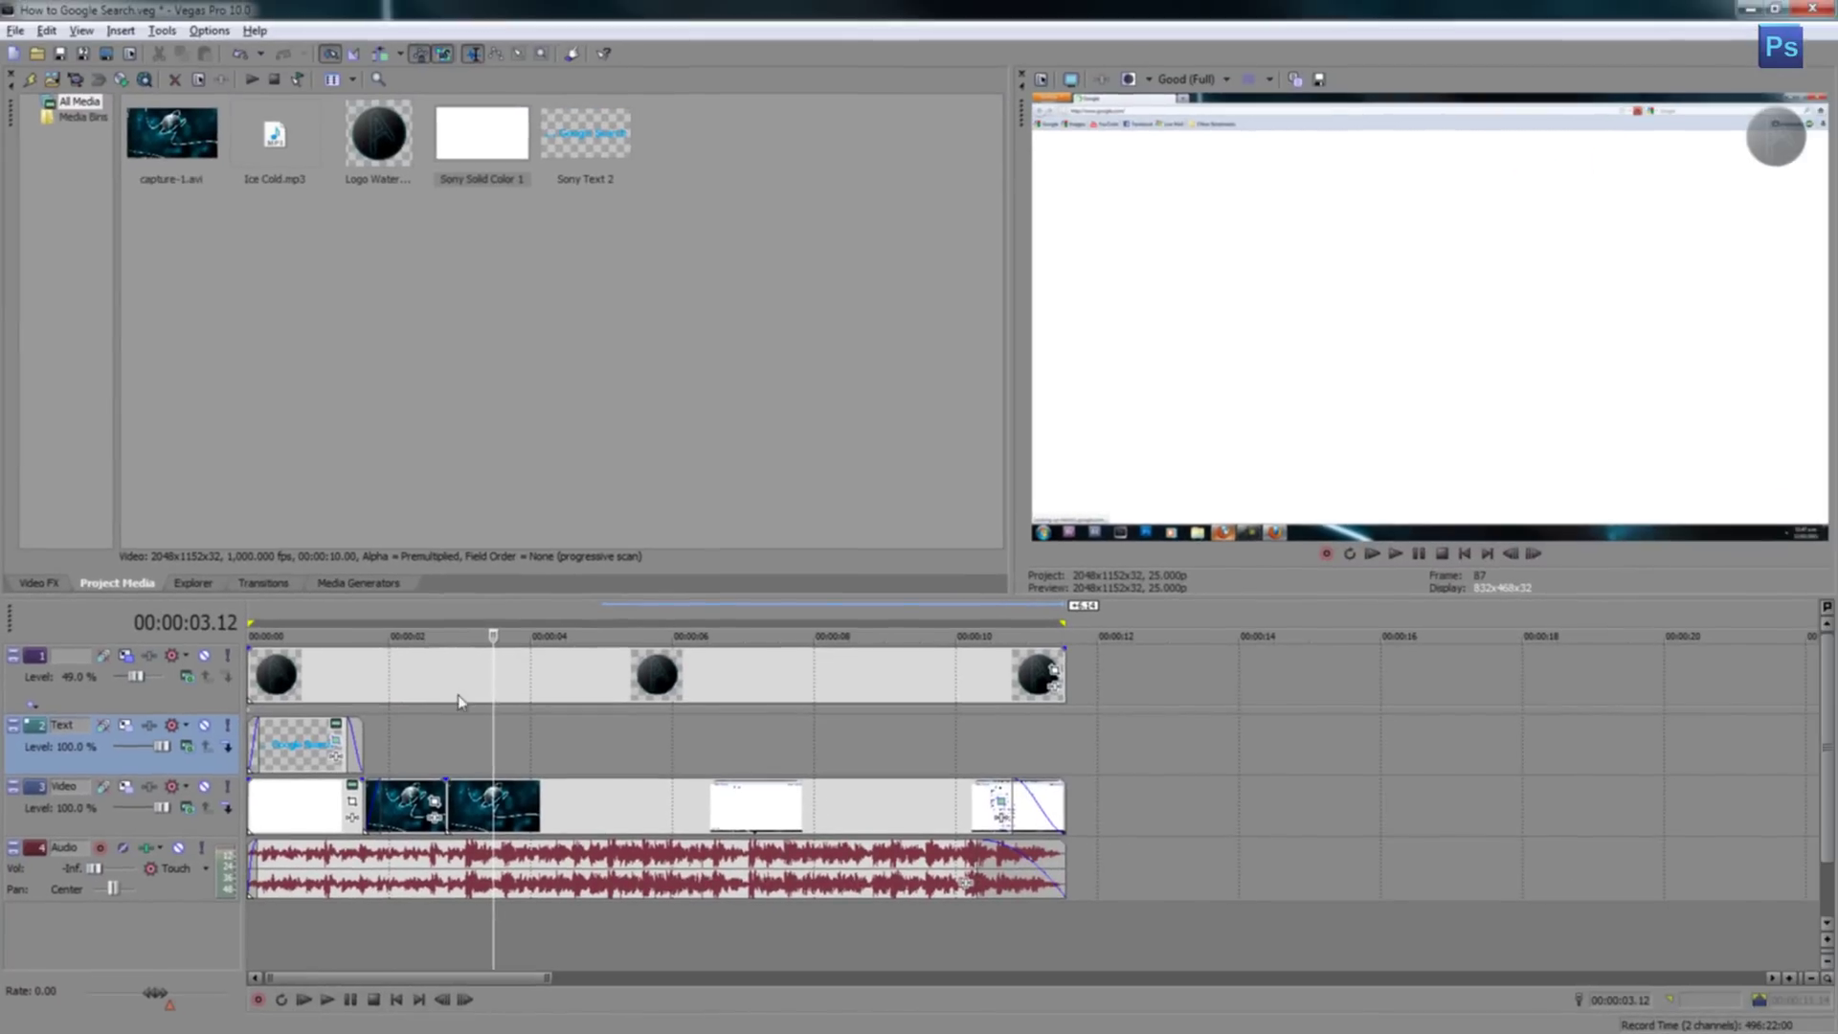
Step: Play back the project after the title section and near its end to check the semi-transparent watermark
{"action": "double_click", "coordinate": [435, 737]}
{"action": "key", "text": "space"}
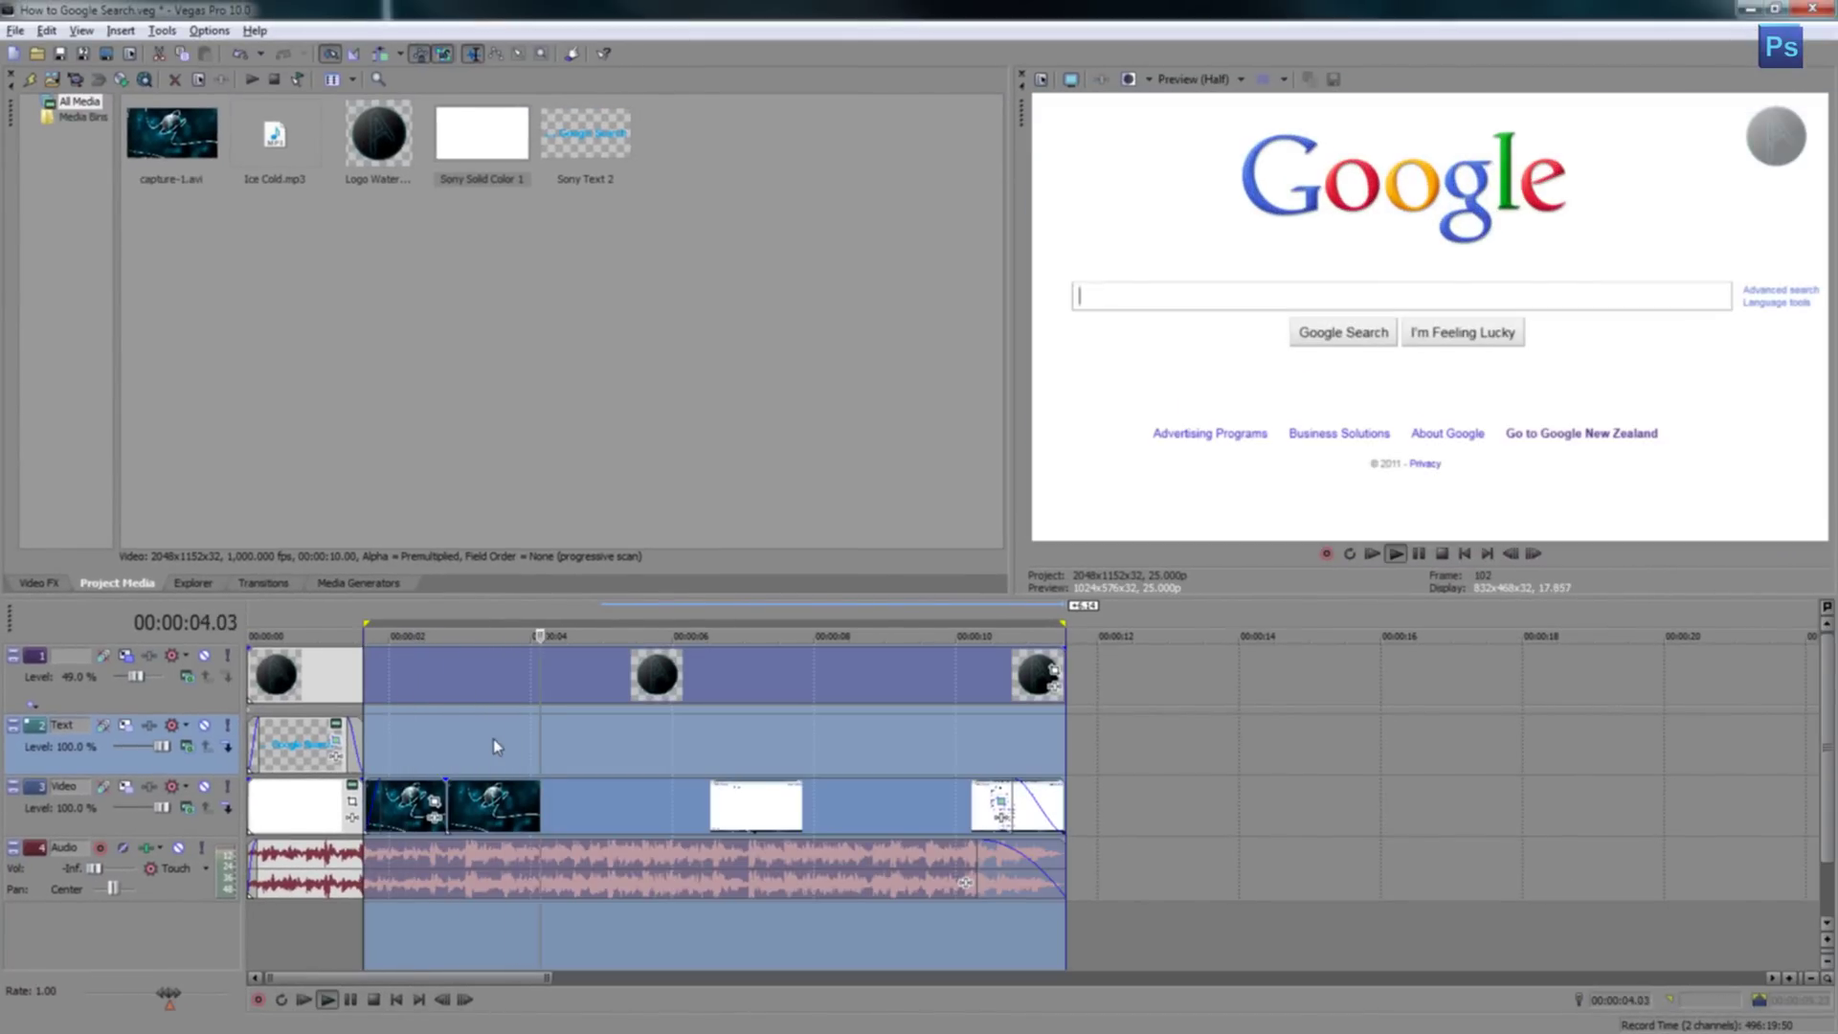
{"action": "left_click", "coordinate": [968, 744]}
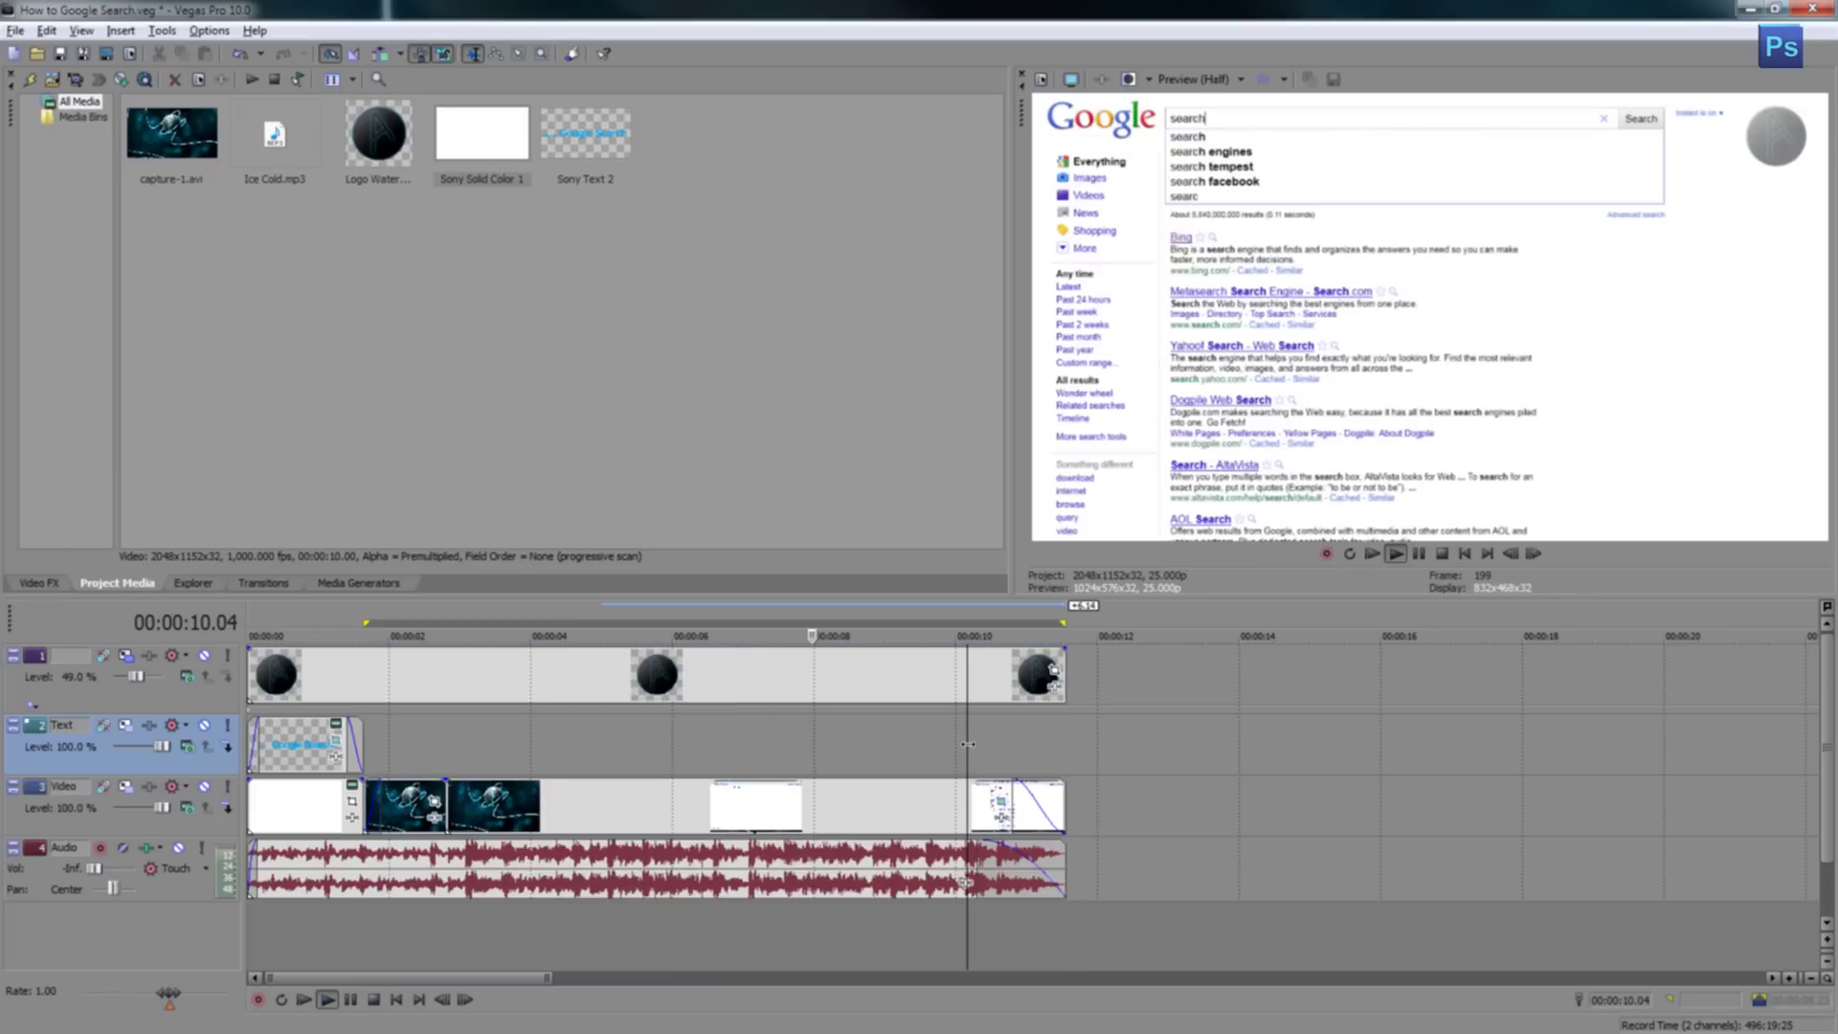
{"action": "key", "text": "space"}
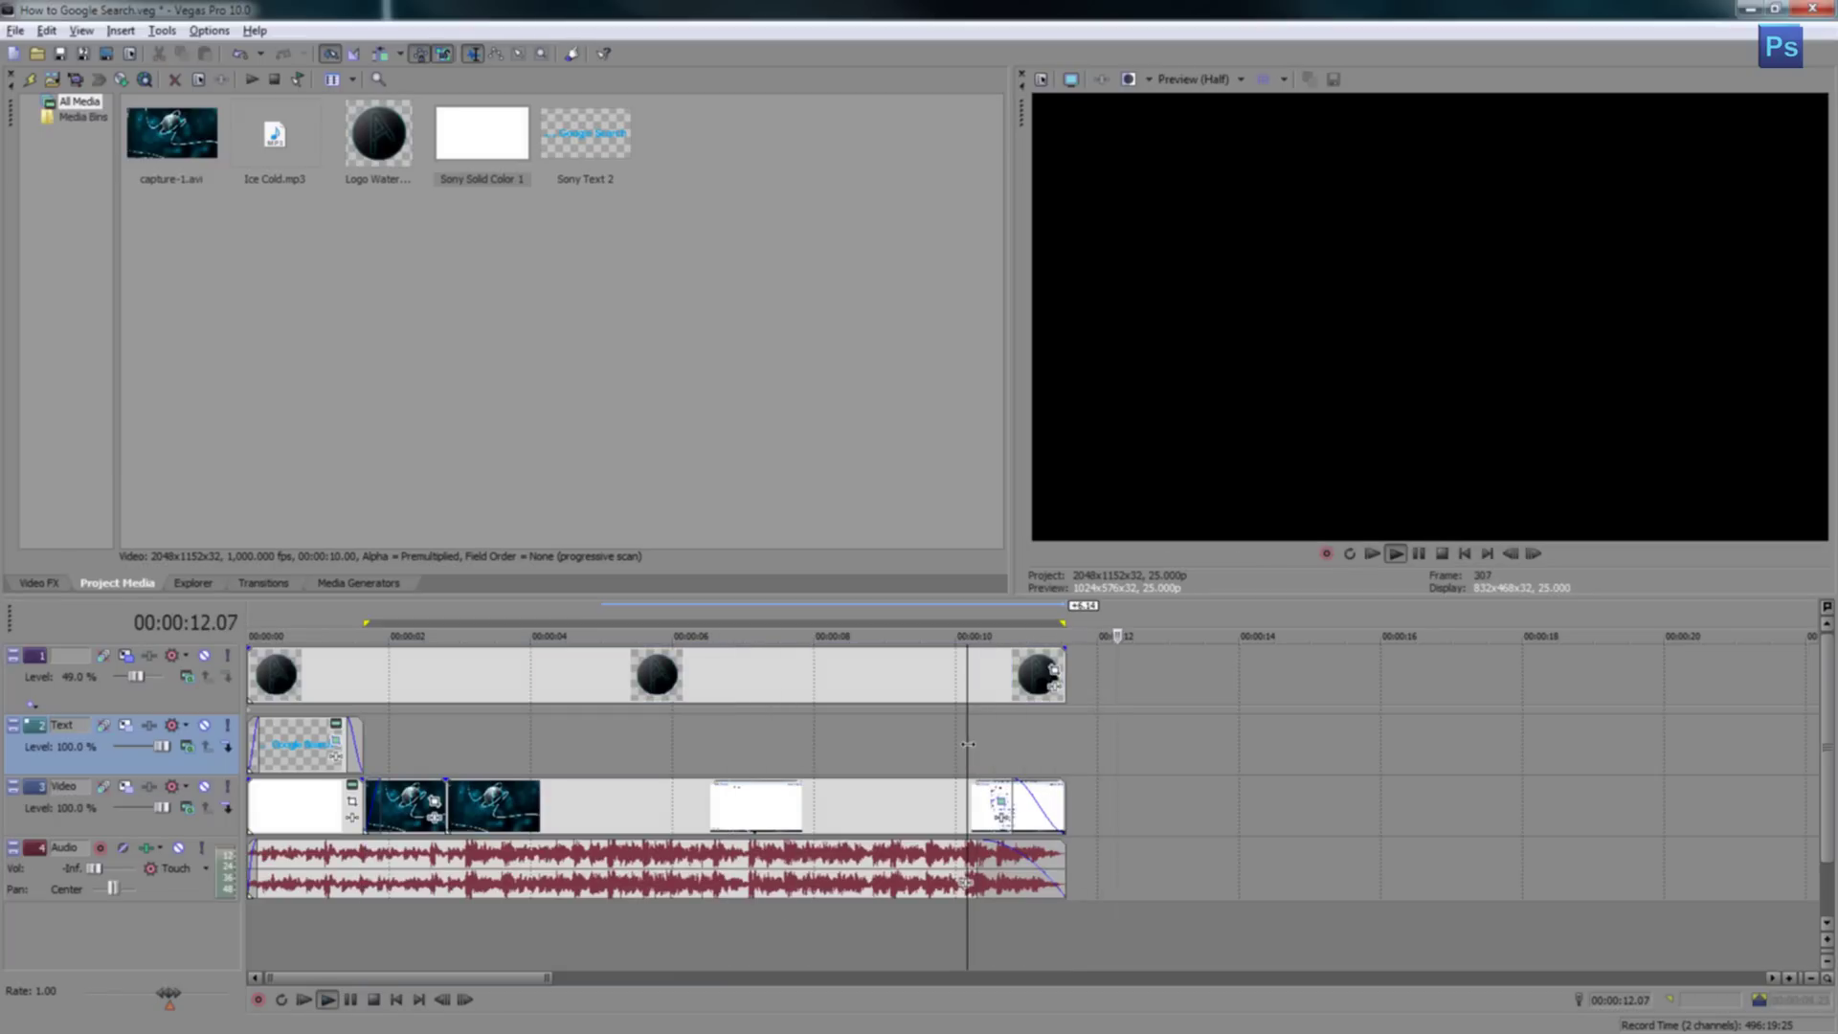
Step: Add a fade-out to the logo event from about 00:00:10.20, aligned with the video clip's fade, and play back the ending
{"action": "left_click", "coordinate": [1026, 691]}
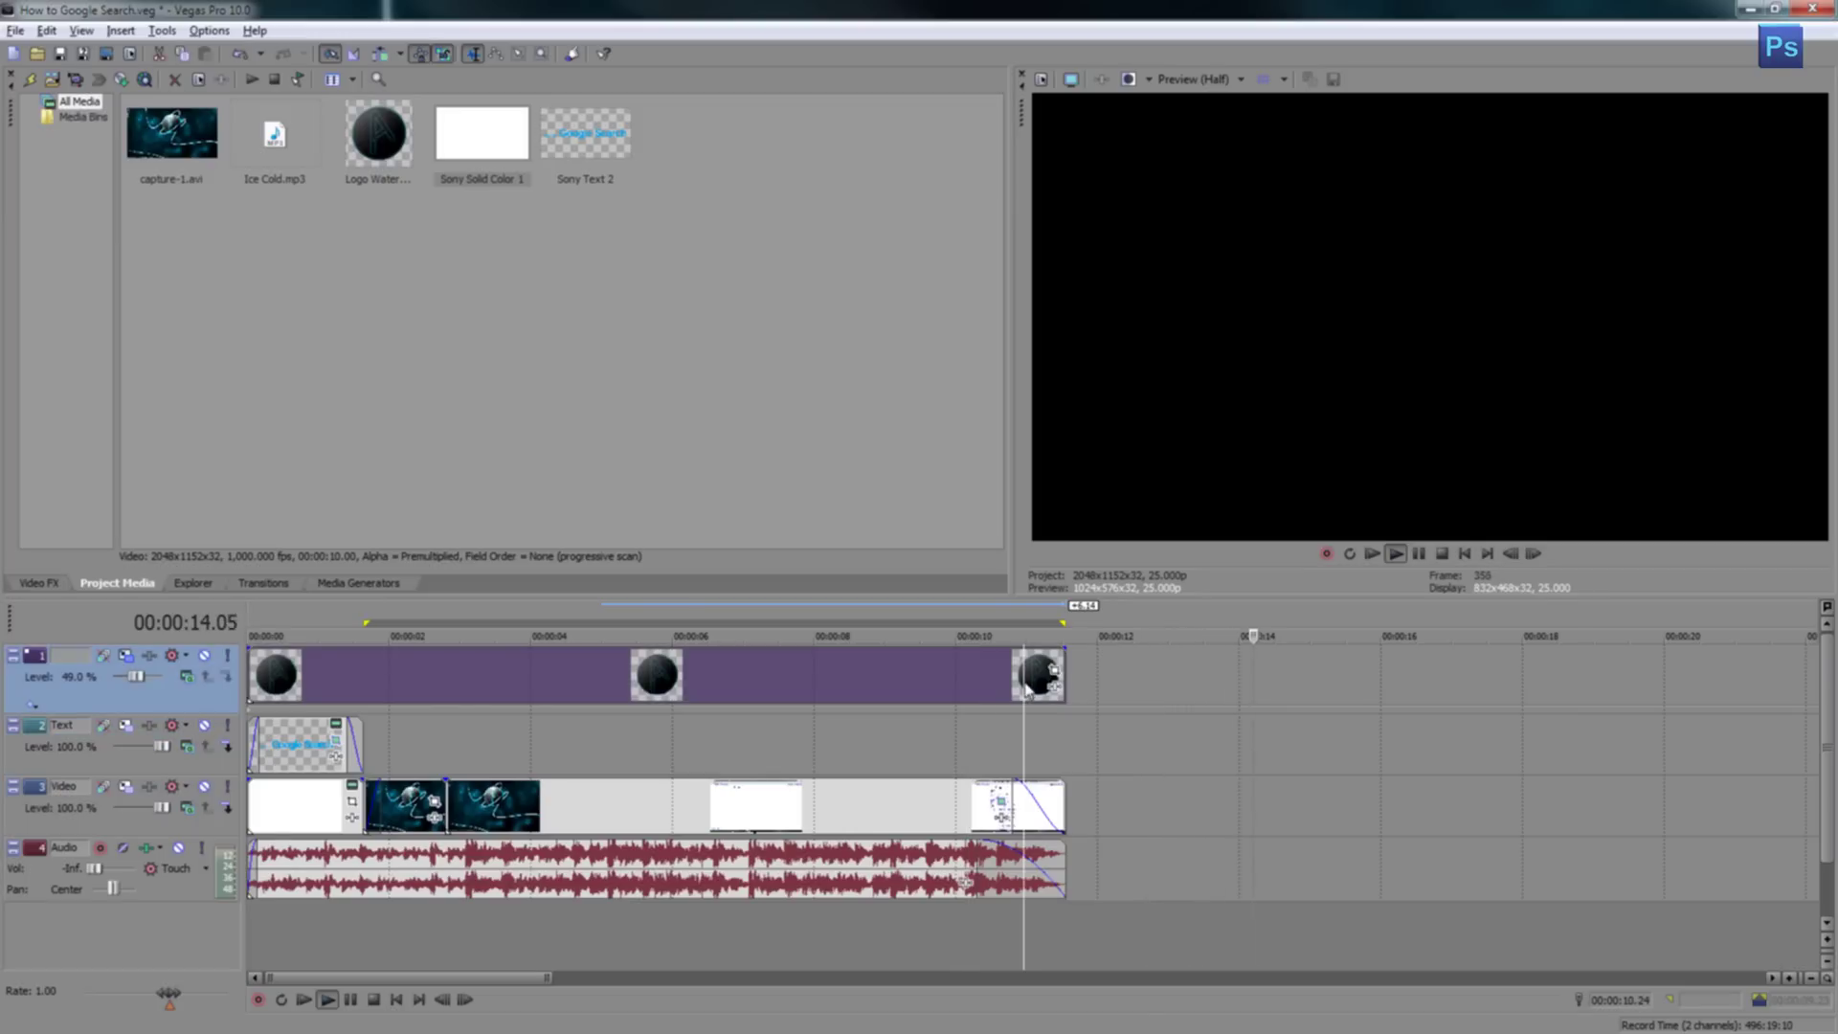
{"action": "left_click", "coordinate": [1044, 675]}
{"action": "key", "text": "space"}
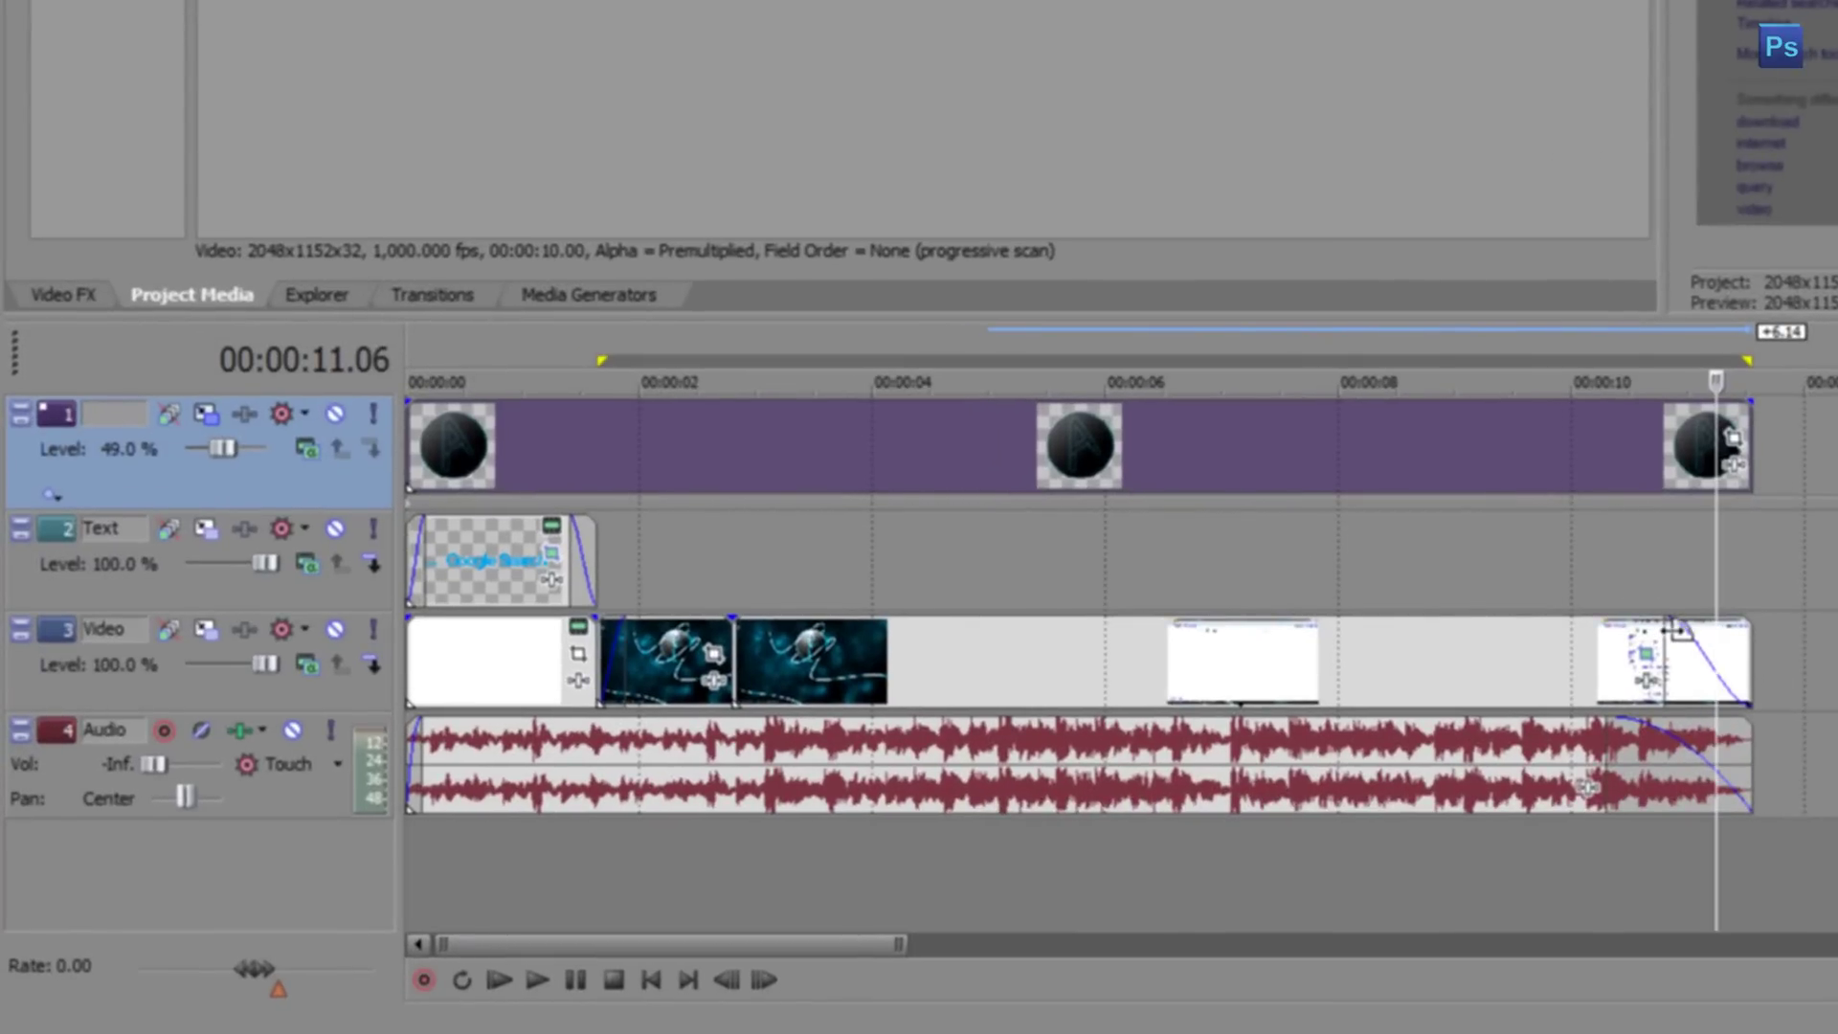
{"action": "left_click_drag", "start_coordinate": [1671, 632], "coordinate": [1664, 632]}
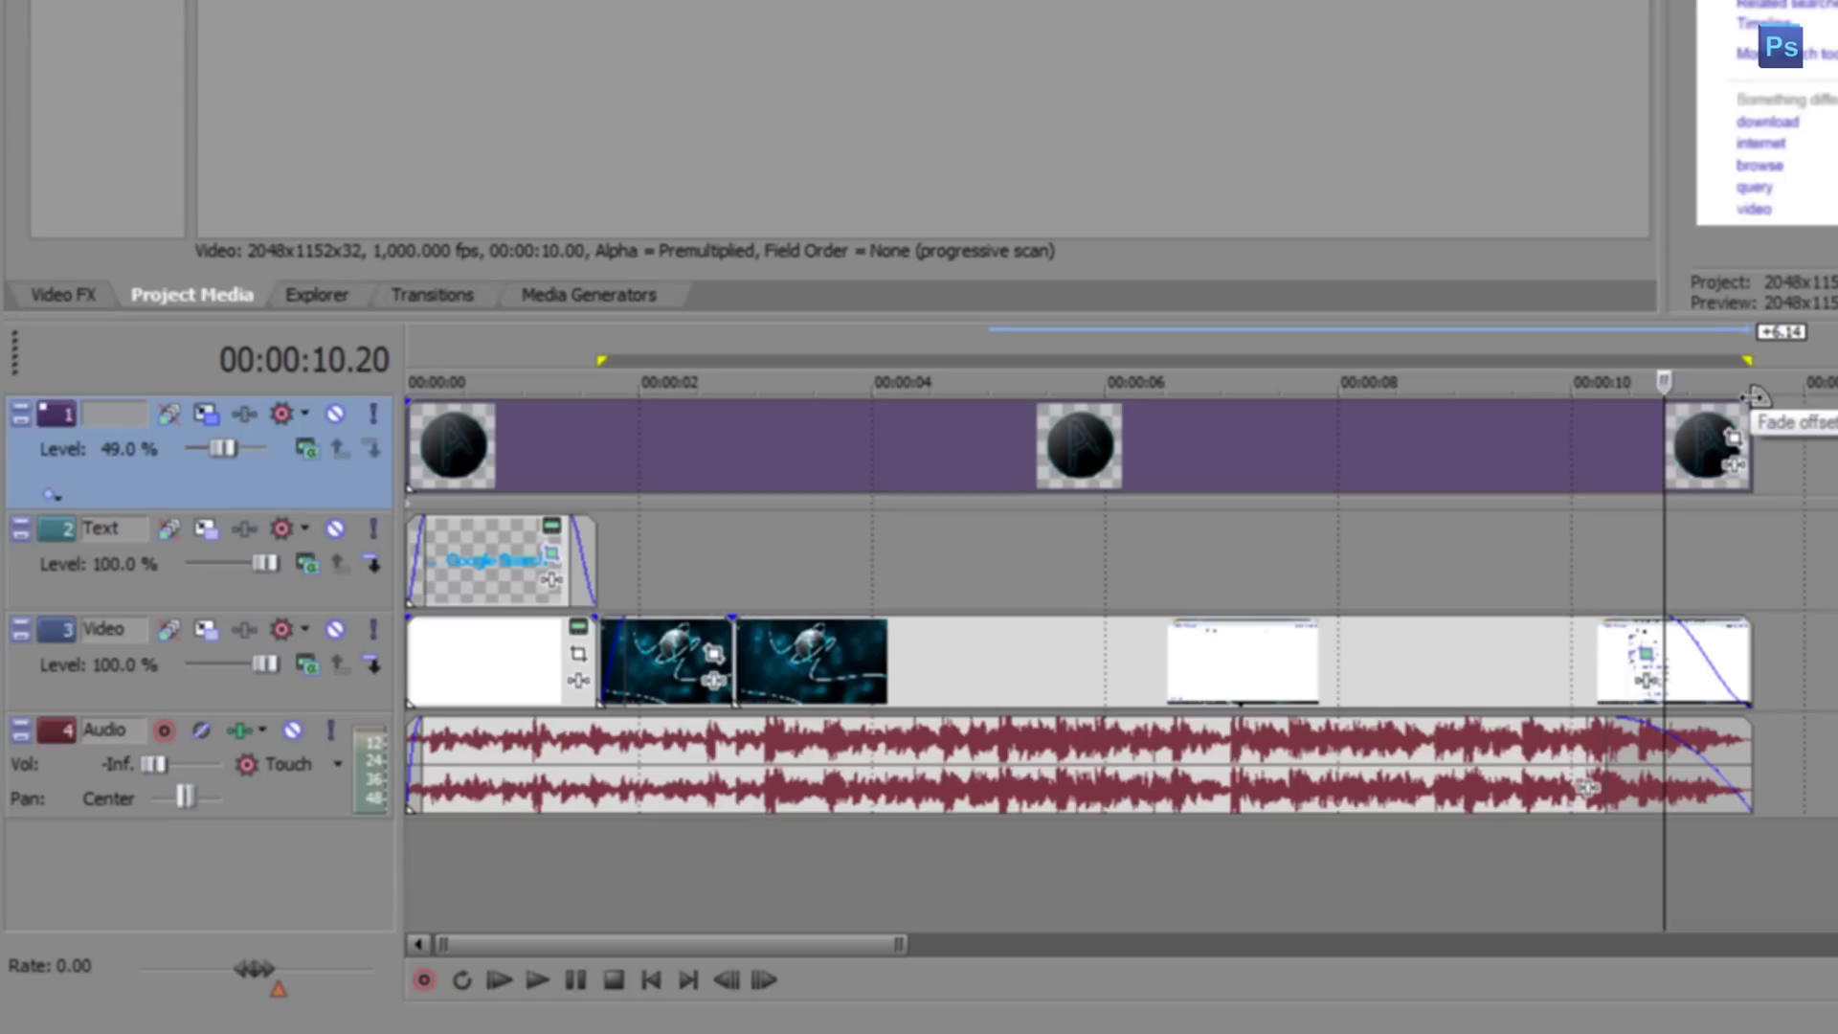
{"action": "left_click_drag", "start_coordinate": [1755, 406], "coordinate": [1667, 418]}
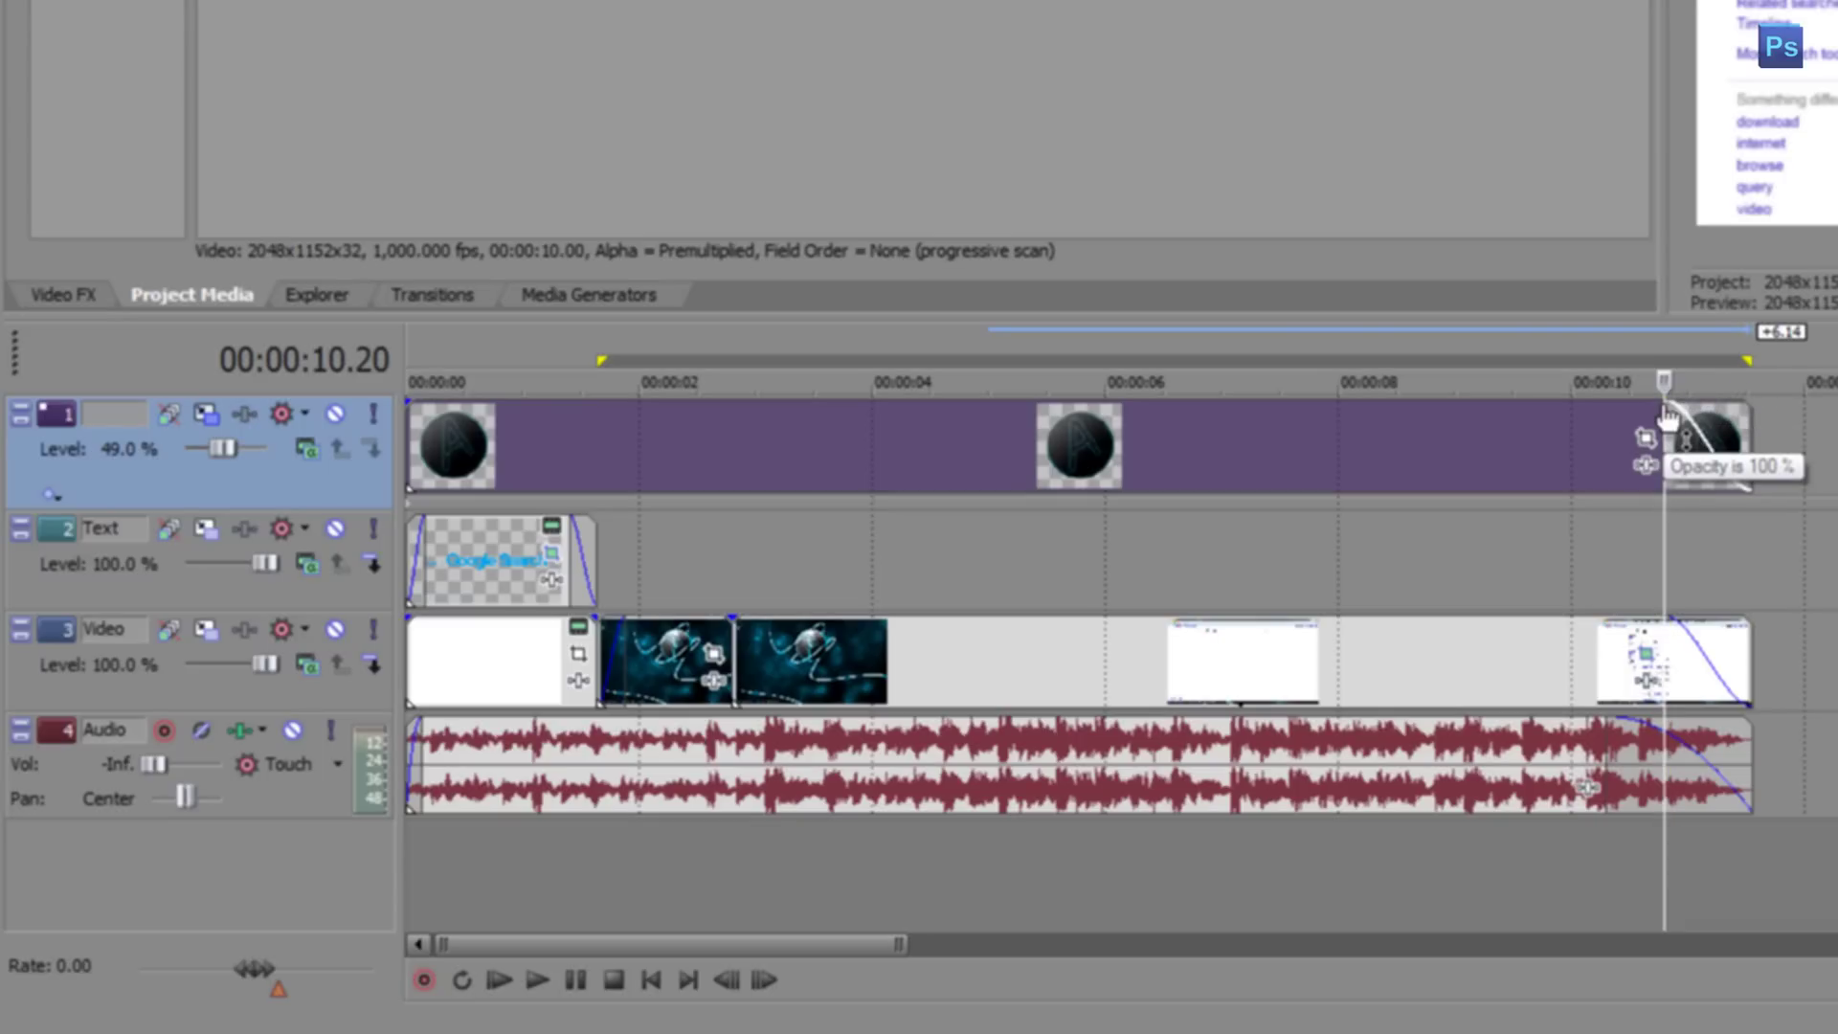
{"action": "key", "text": "space"}
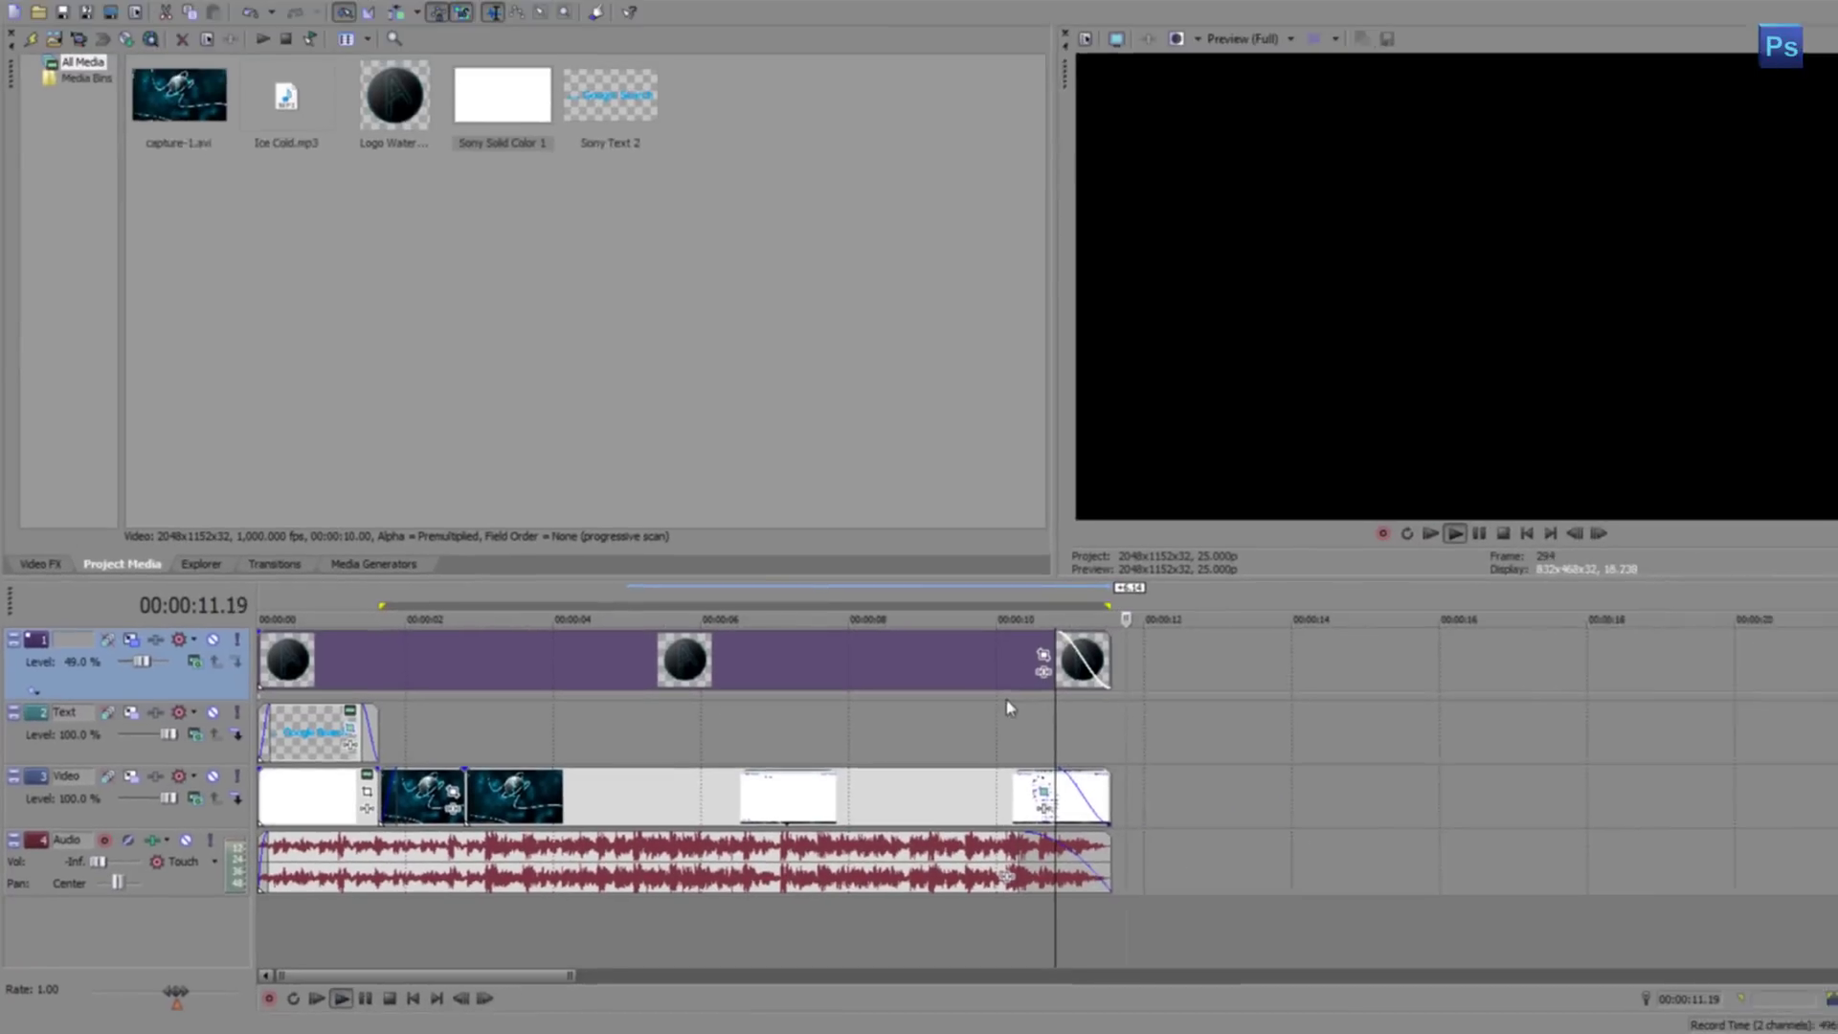
{"action": "double_click", "coordinate": [919, 592]}
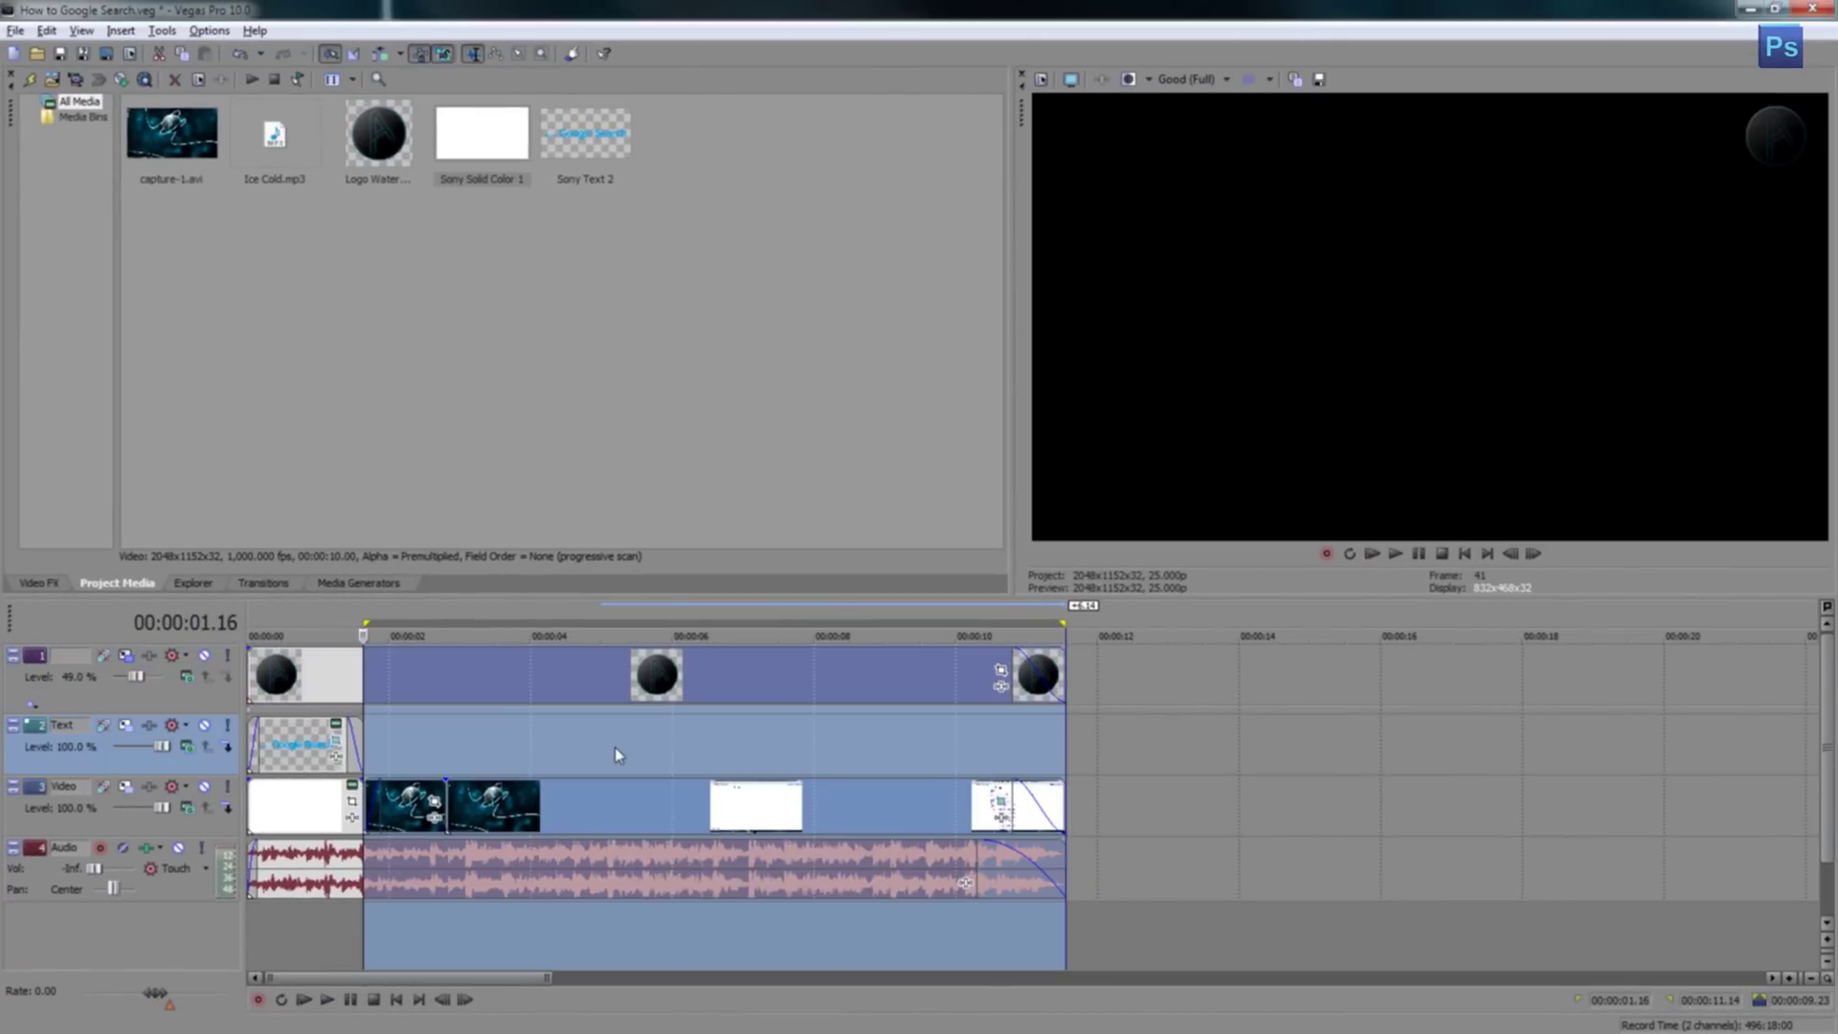